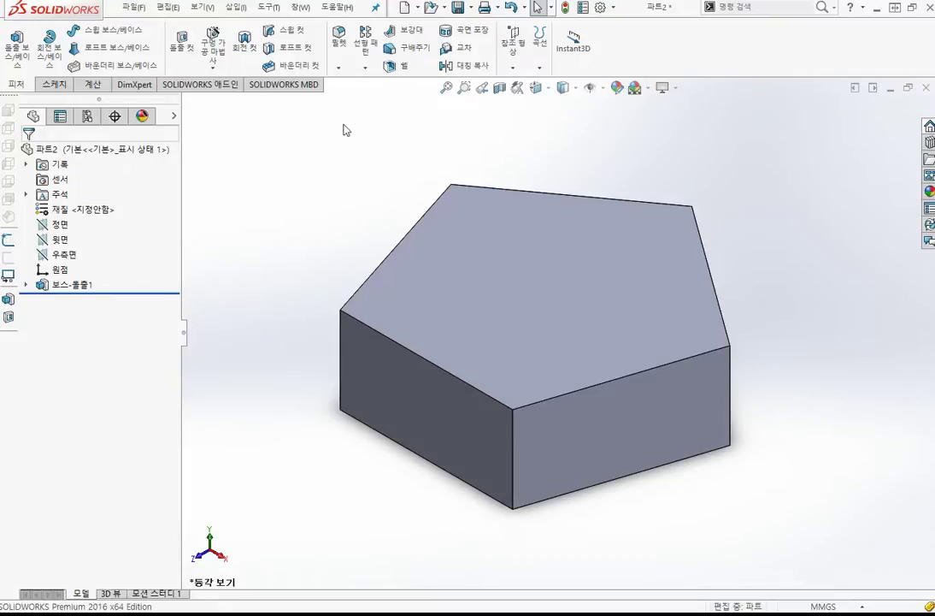
# Step: Start a 10 mm constant size fillet on the front-left face and the front-right top edge, and remove the face from the selection
pyautogui.click(339, 44)
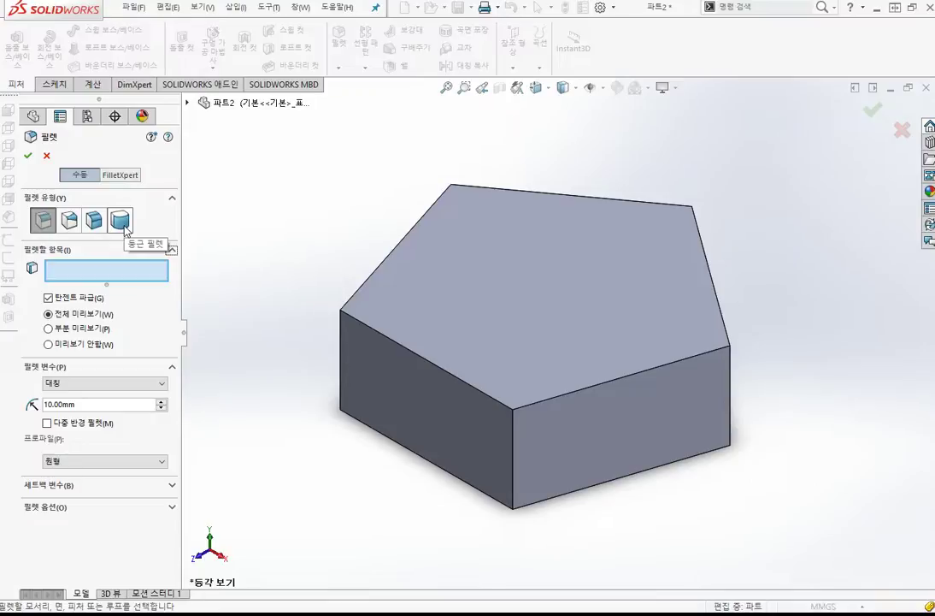
pyautogui.click(73, 404)
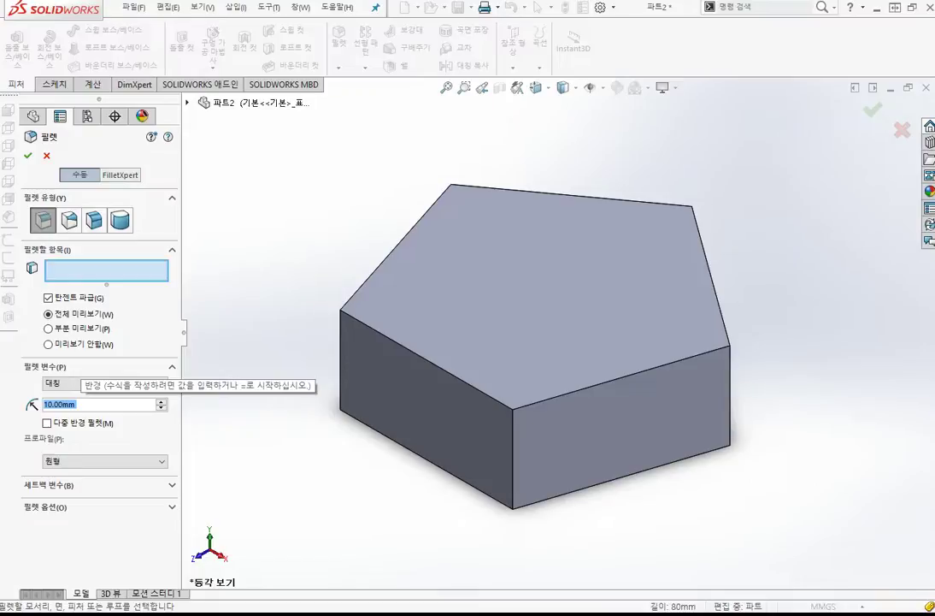
pyautogui.click(439, 438)
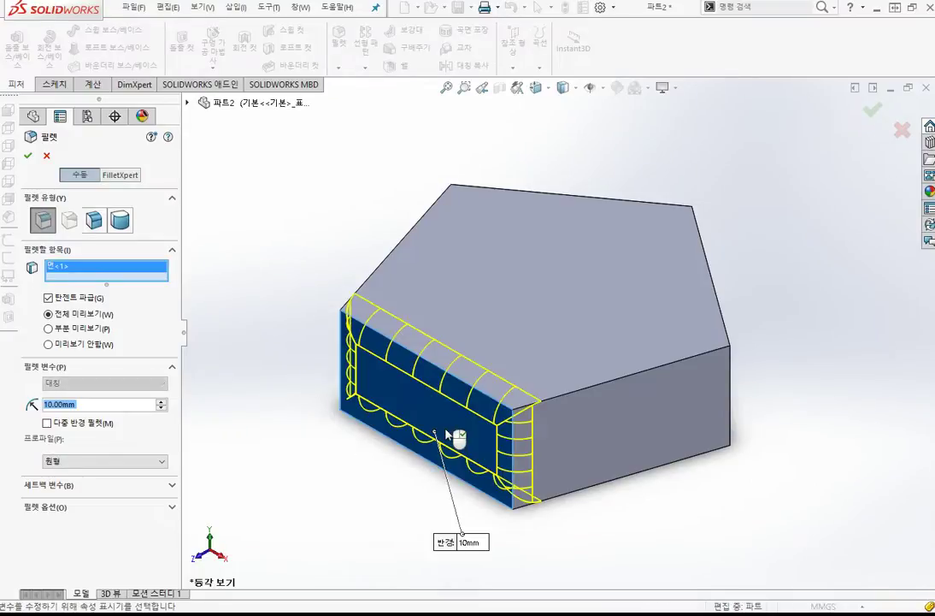
pyautogui.click(602, 389)
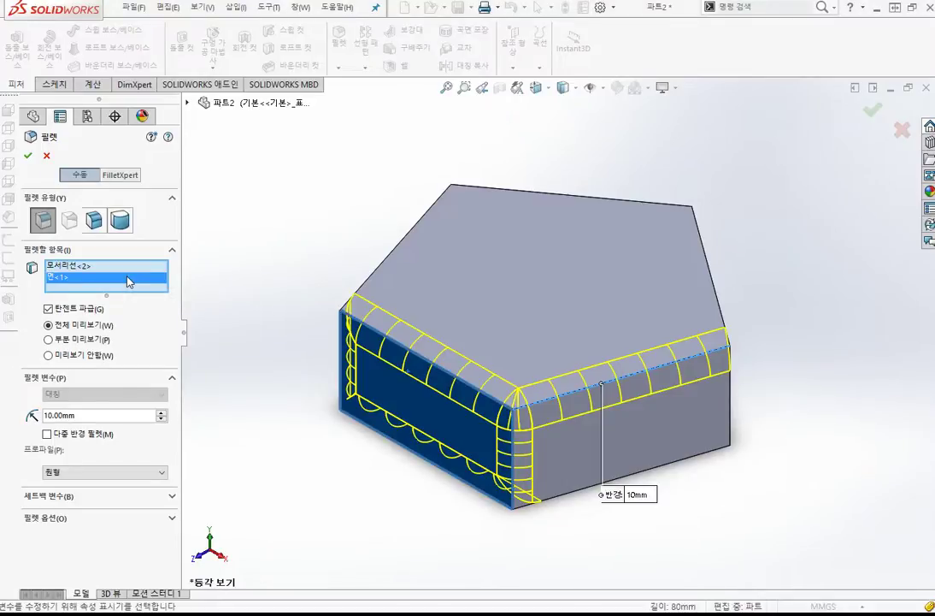
pyautogui.press('Delete')
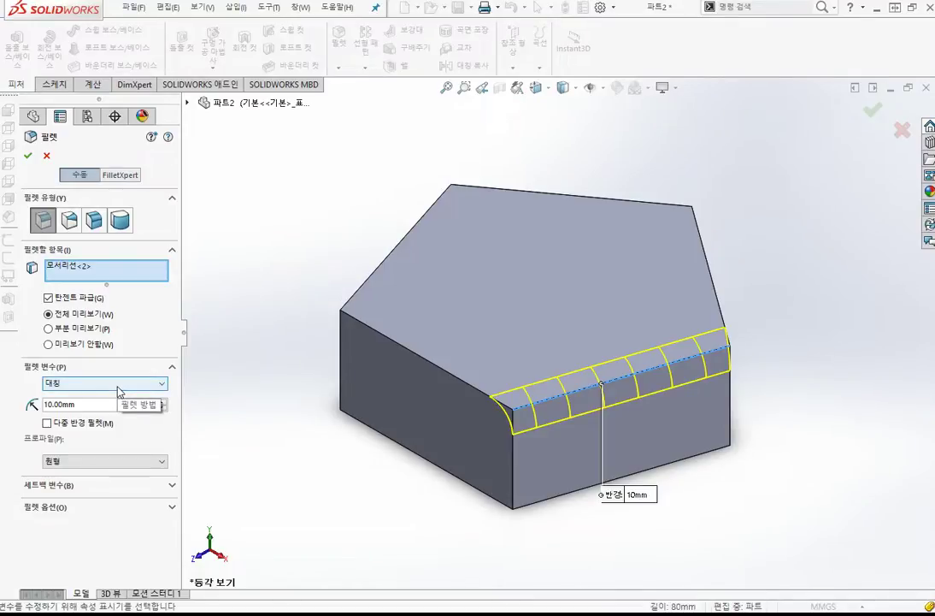
# Step: Try the asymmetric fillet method on the selected top edge and switch it back to symmetric
pyautogui.click(118, 384)
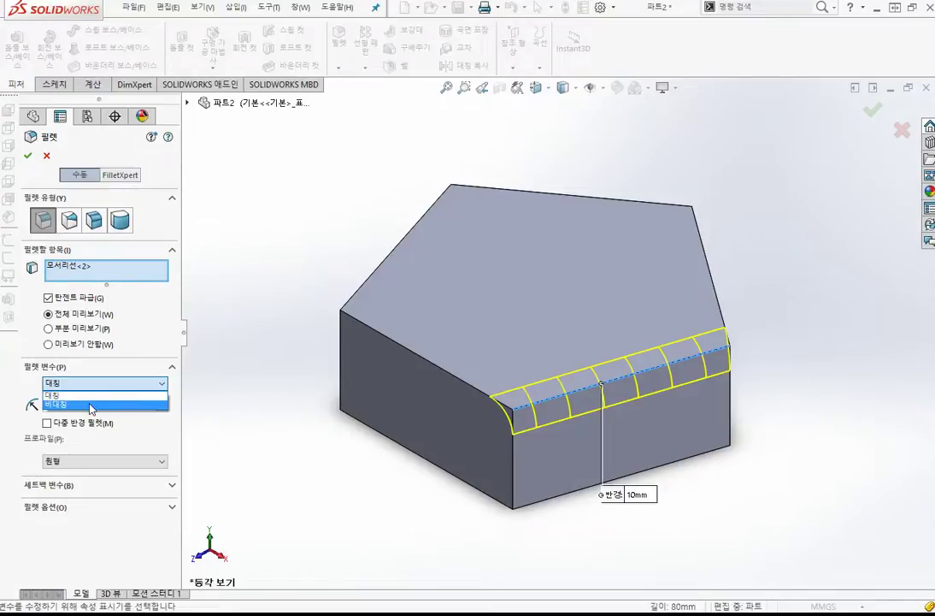
pyautogui.click(92, 404)
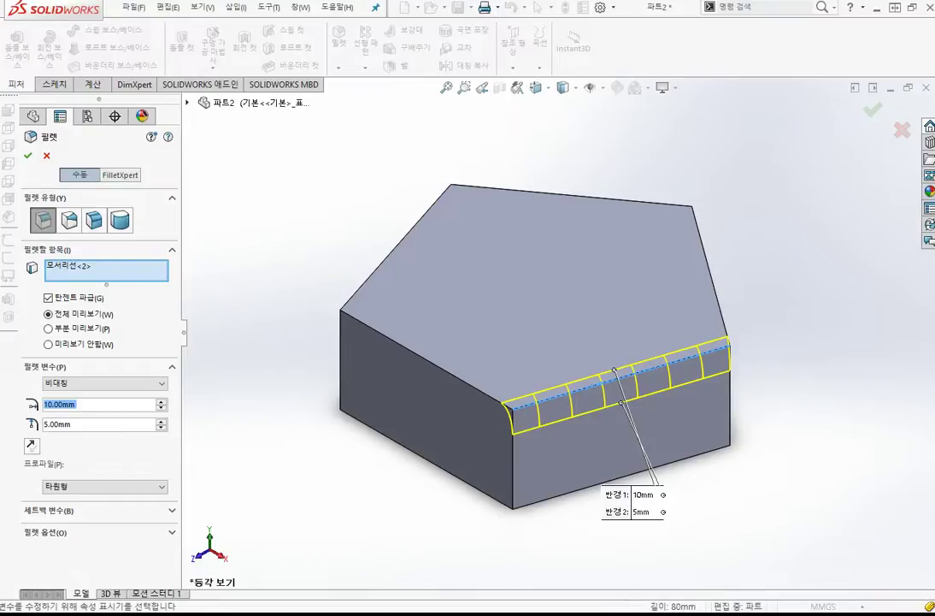
pyautogui.moveTo(616, 495); pyautogui.dragTo(576, 508)
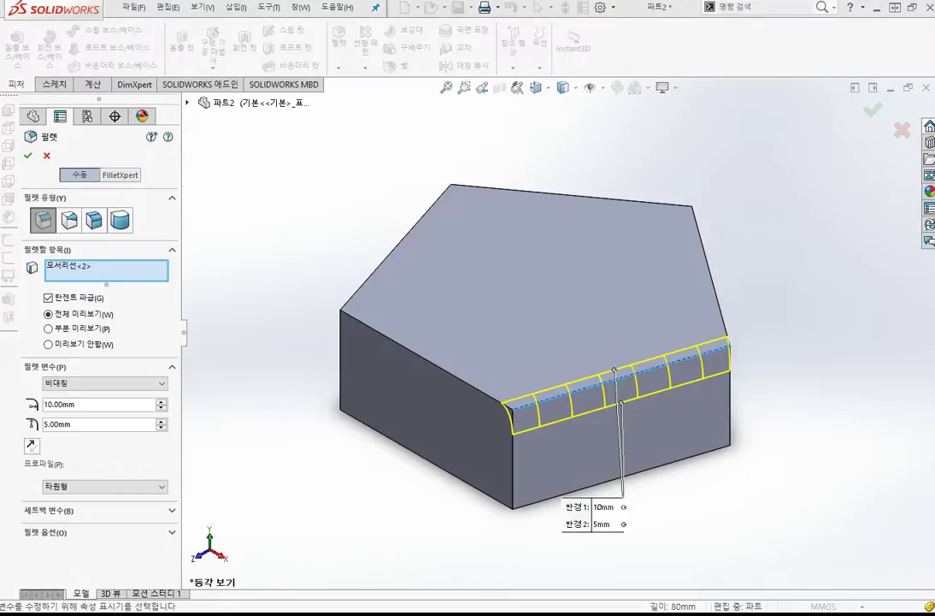
pyautogui.click(120, 383)
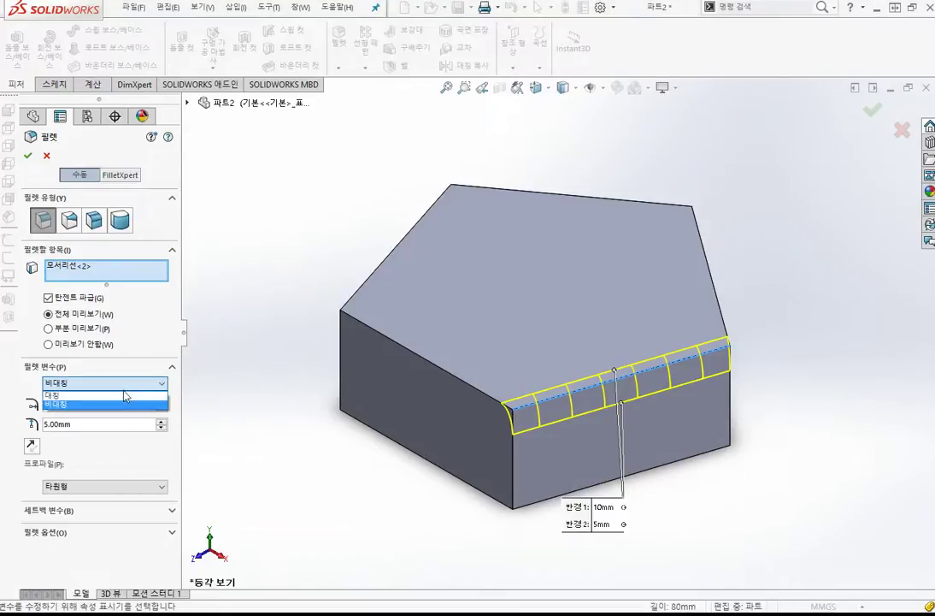
pyautogui.click(120, 396)
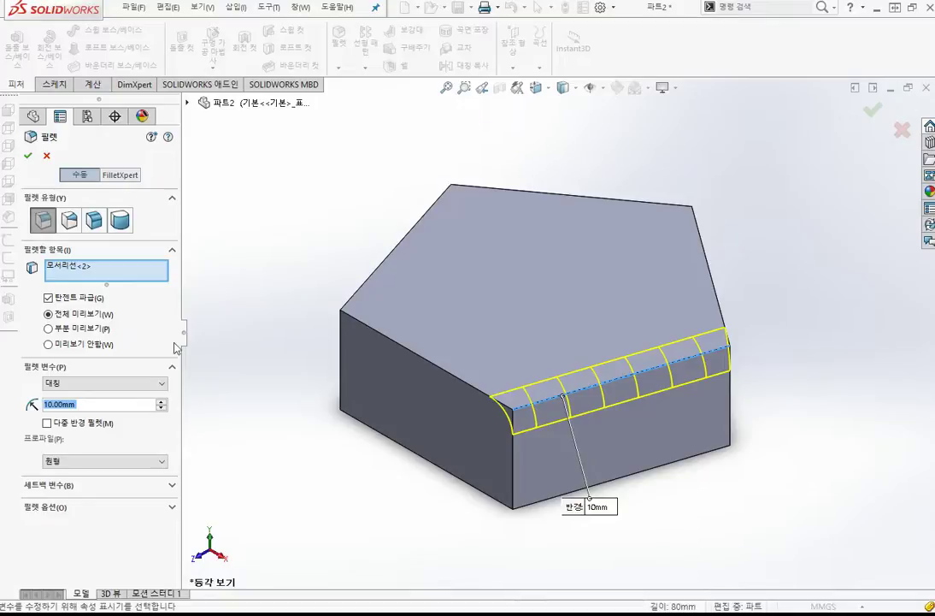
# Step: Switch to a variable size fillet on the top edge and set the V2 vertex radius to 2 mm
pyautogui.click(69, 219)
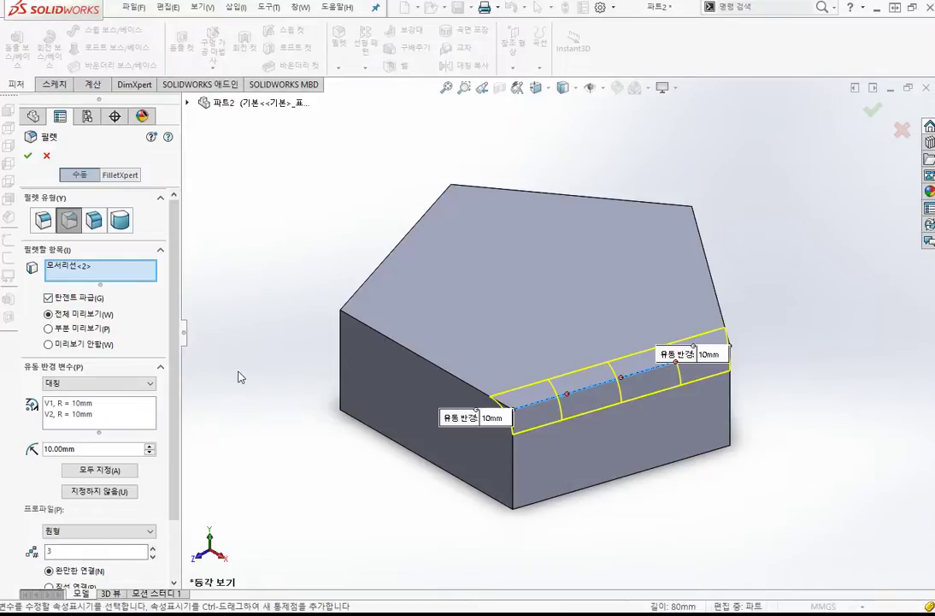
pyautogui.click(84, 415)
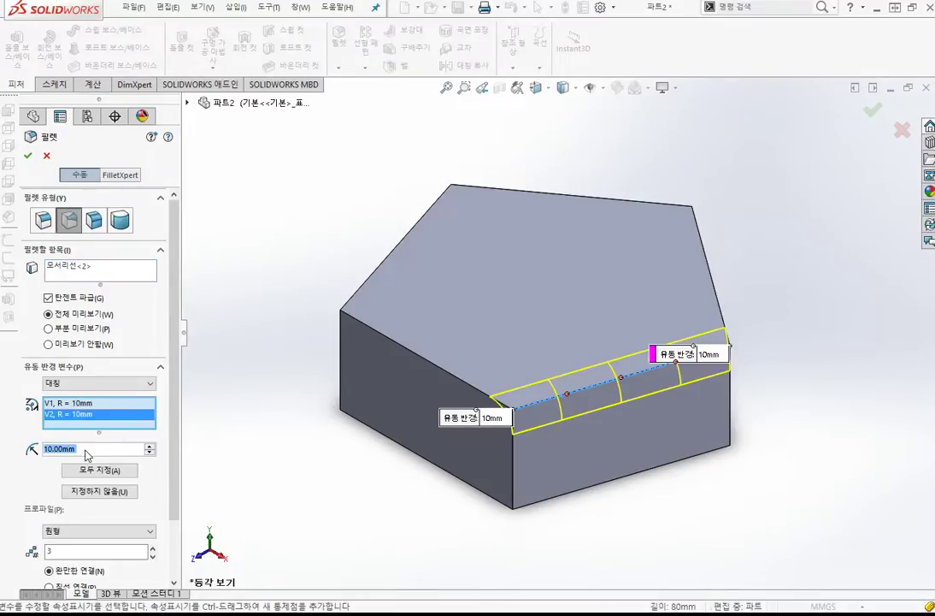
pyautogui.write('2')
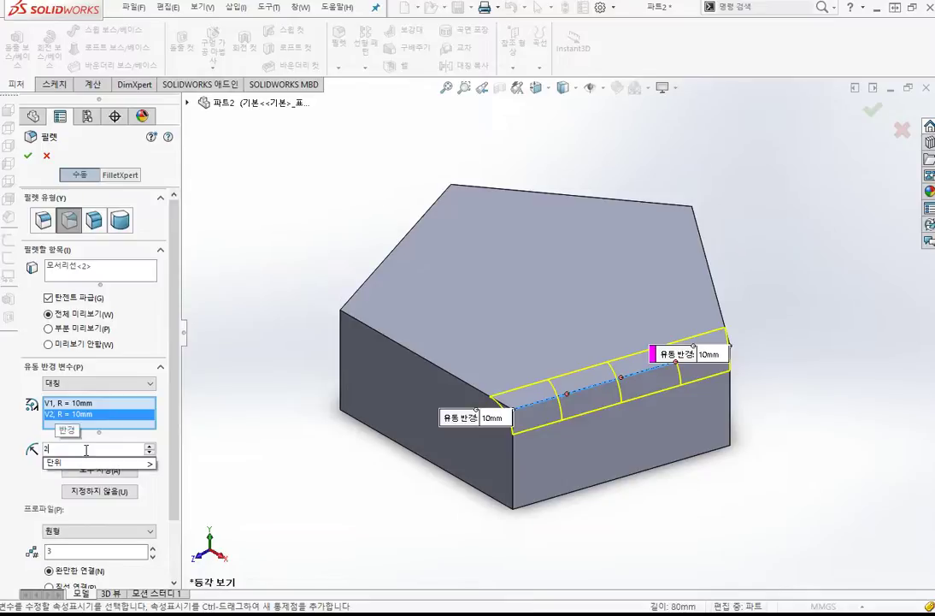
pyautogui.press('Return')
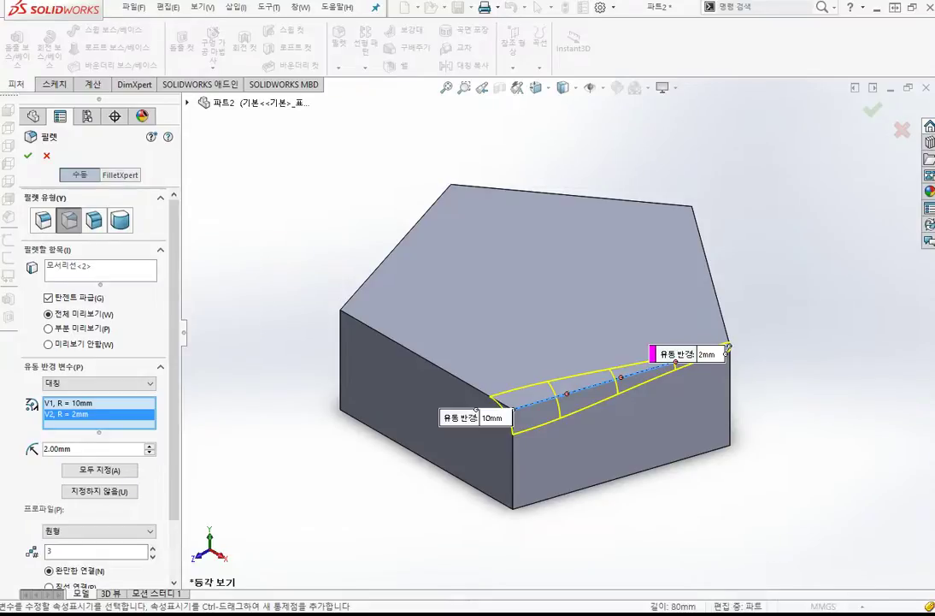
# Step: Try the face fillet type, switch to a full round fillet and attempt to pick a side face of the pentagonal block
pyautogui.click(94, 220)
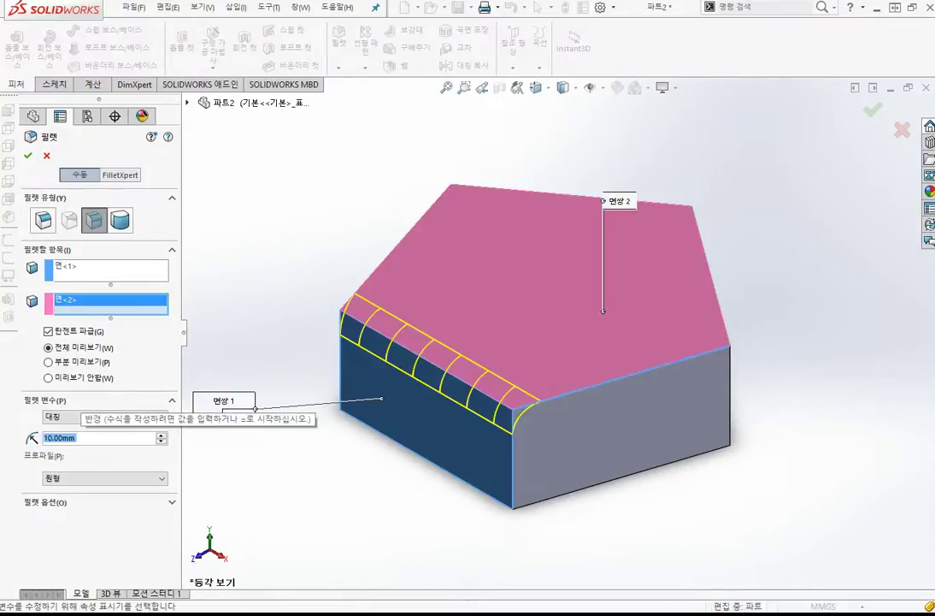
pyautogui.click(120, 221)
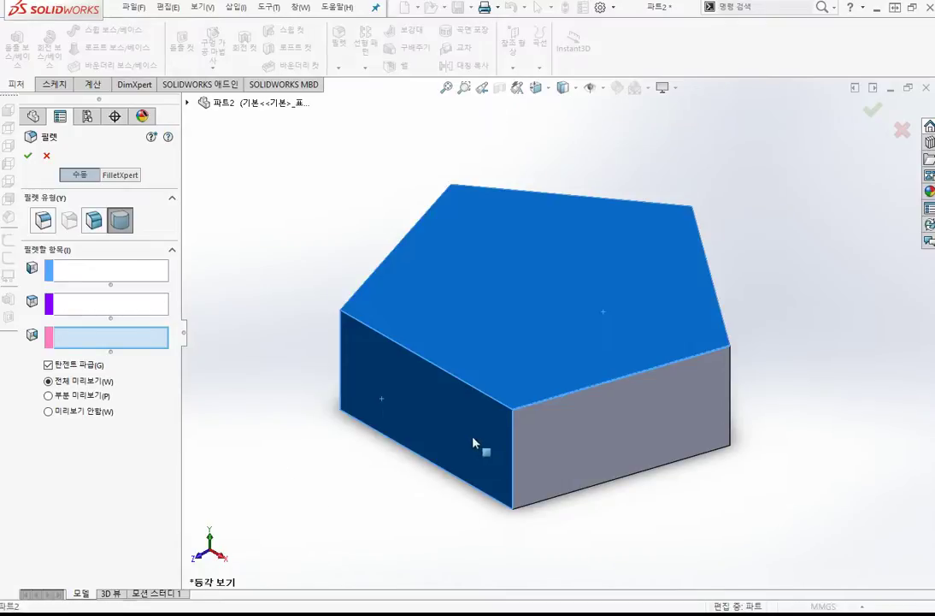
pyautogui.moveTo(488, 367); pyautogui.dragTo(549, 510, button='middle')
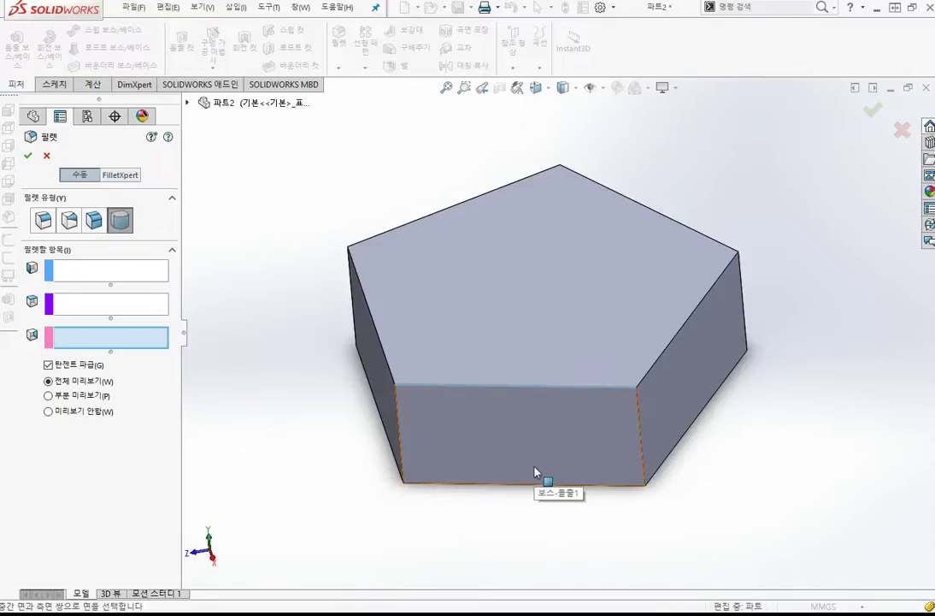
pyautogui.click(535, 471)
pyautogui.click(536, 472)
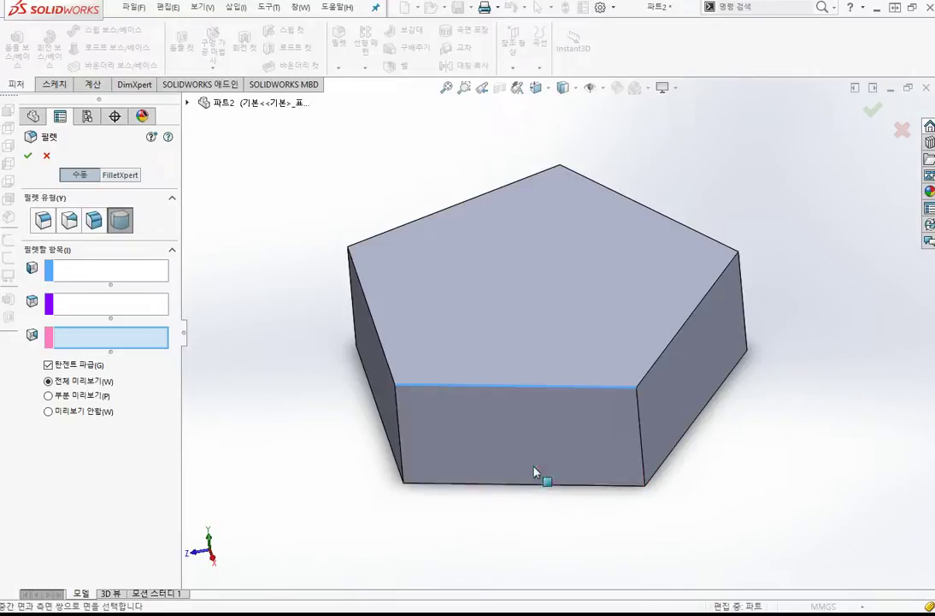
# Step: Assign three adjacent side faces as side set 1, center set and side set 2, and check the full round preview from above
pyautogui.click(122, 276)
pyautogui.click(389, 393)
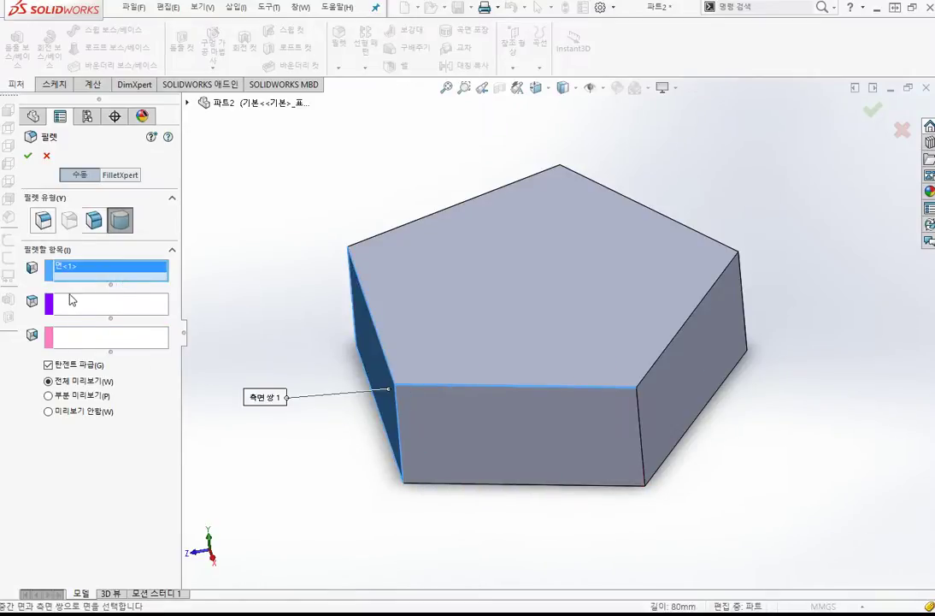
pyautogui.click(86, 305)
pyautogui.click(504, 435)
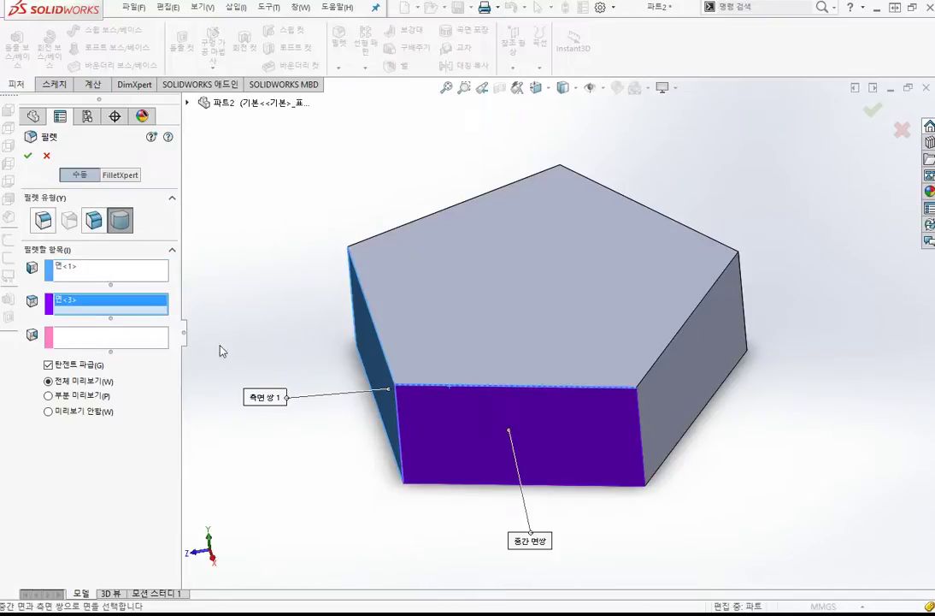
pyautogui.click(109, 336)
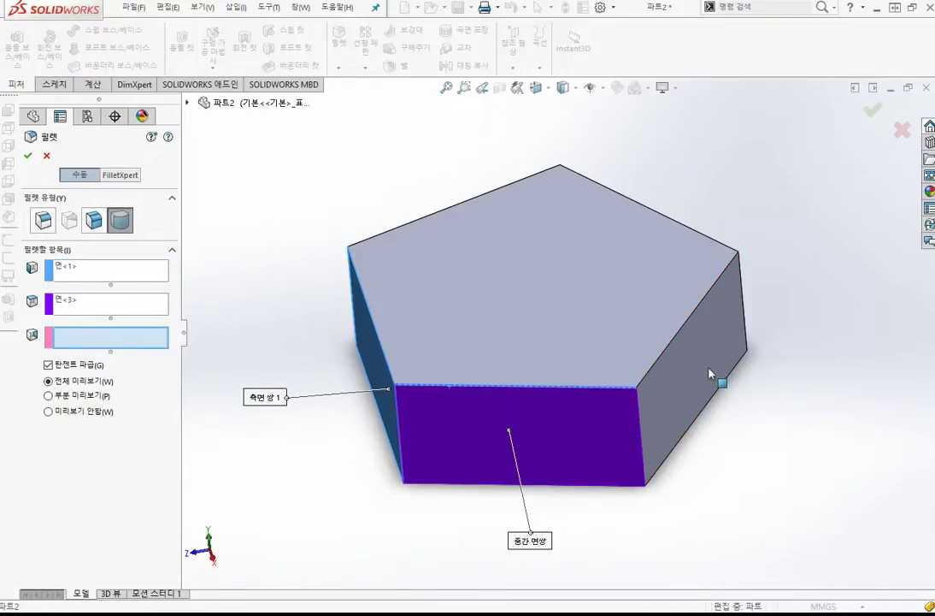
pyautogui.click(718, 383)
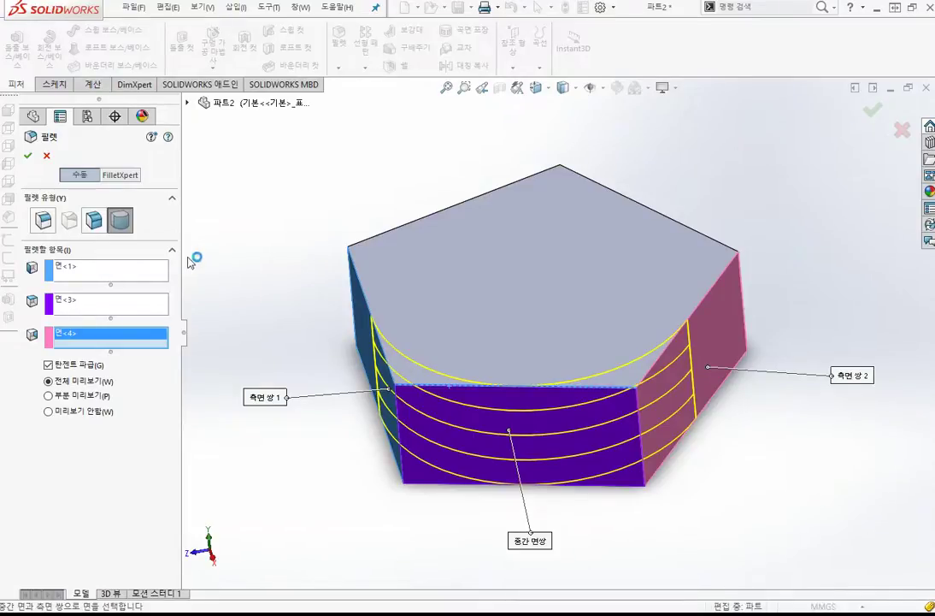
pyautogui.click(554, 96)
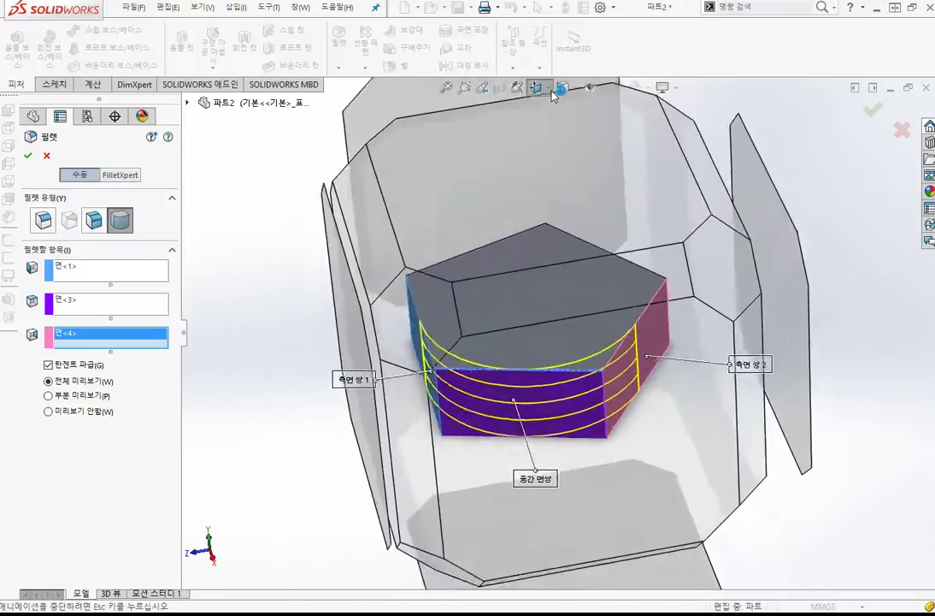
pyautogui.click(549, 263)
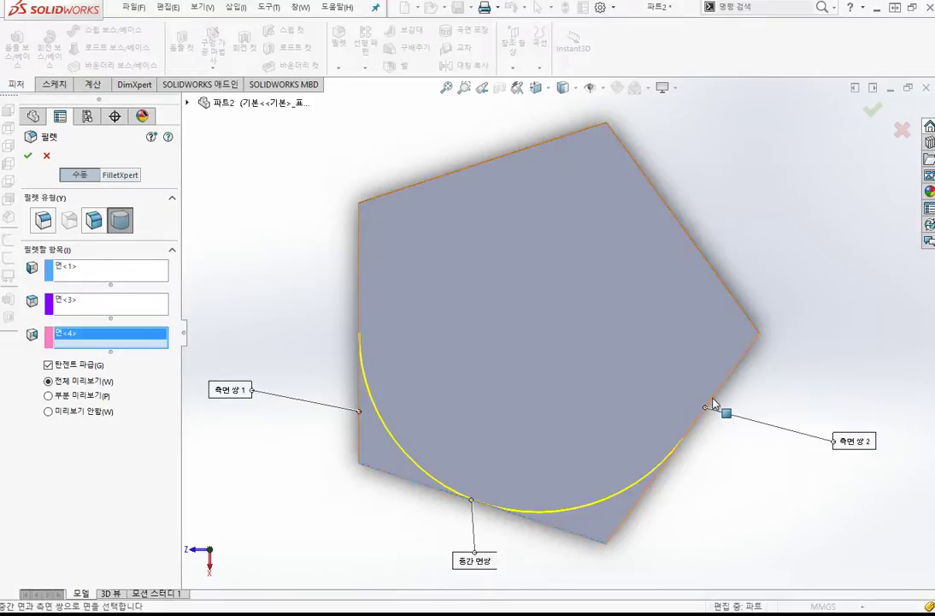
pyautogui.hotkey('ctrl', '7')
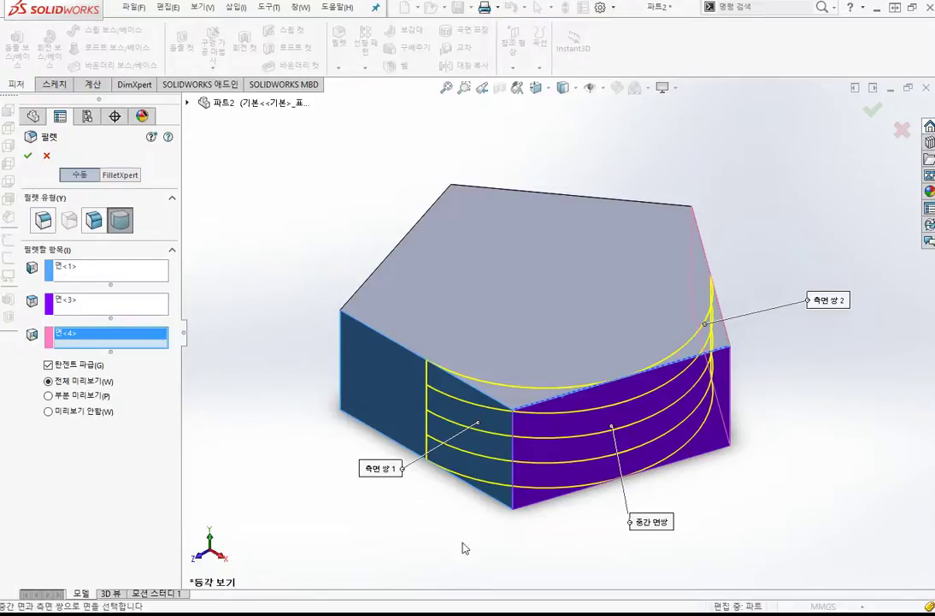
pyautogui.moveTo(495, 559); pyautogui.dragTo(466, 573, button='middle')
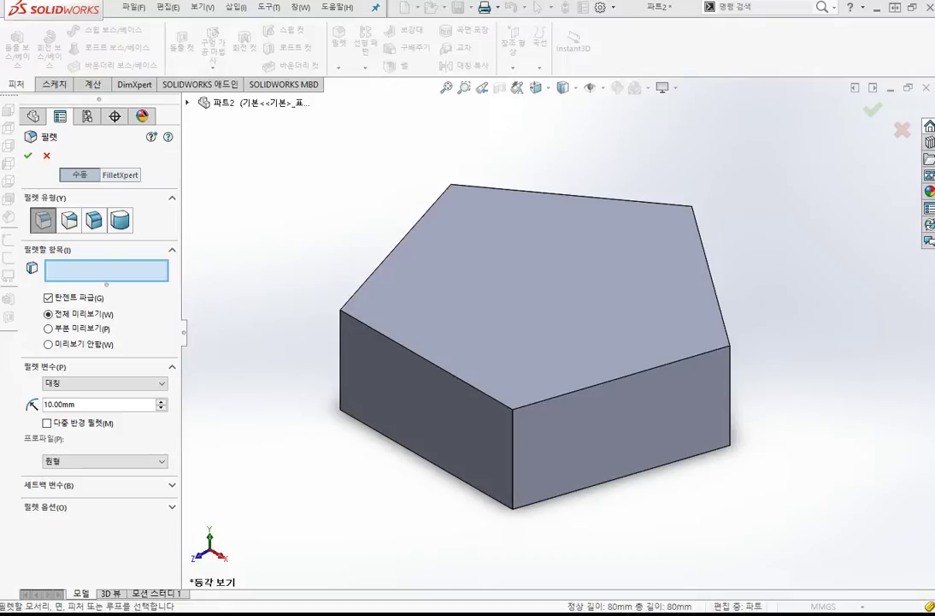
# Step: Select the three visible vertical edges of the block for a 10 mm symmetric constant size fillet
pyautogui.click(342, 334)
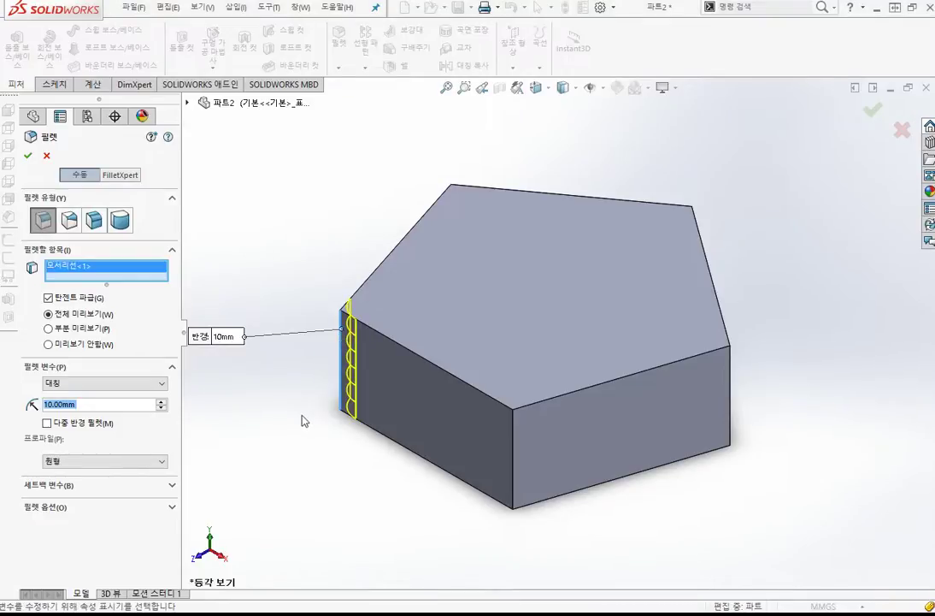
pyautogui.click(513, 434)
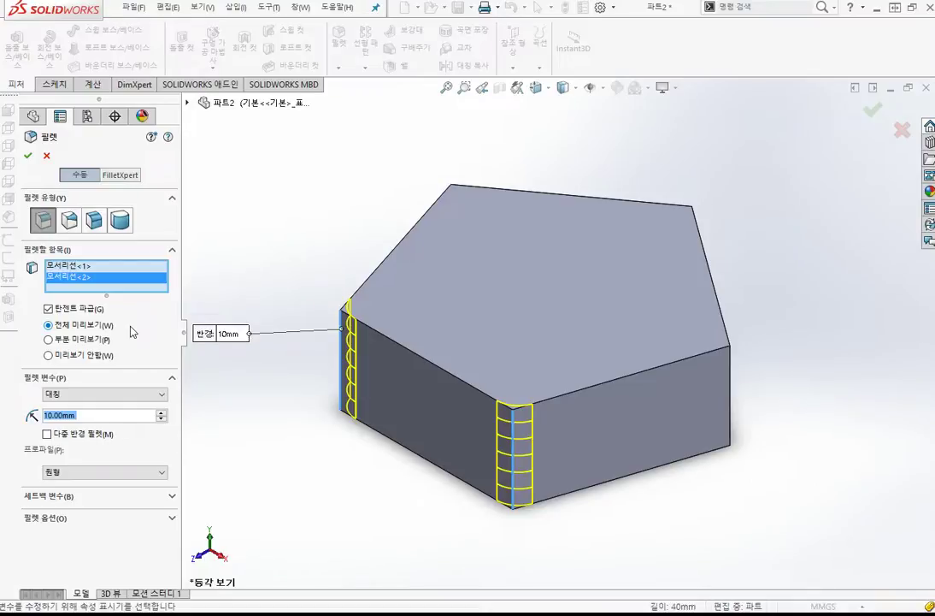
pyautogui.click(83, 416)
pyautogui.click(734, 380)
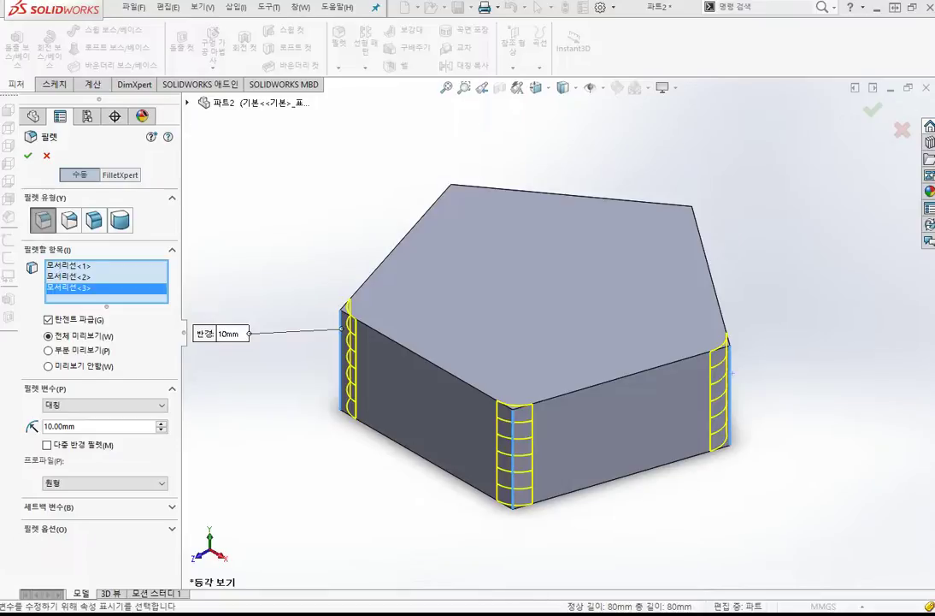
# Step: Compare the partial, full and no preview options, apply the 10 mm fillet with no preview, and undo it
pyautogui.click(95, 355)
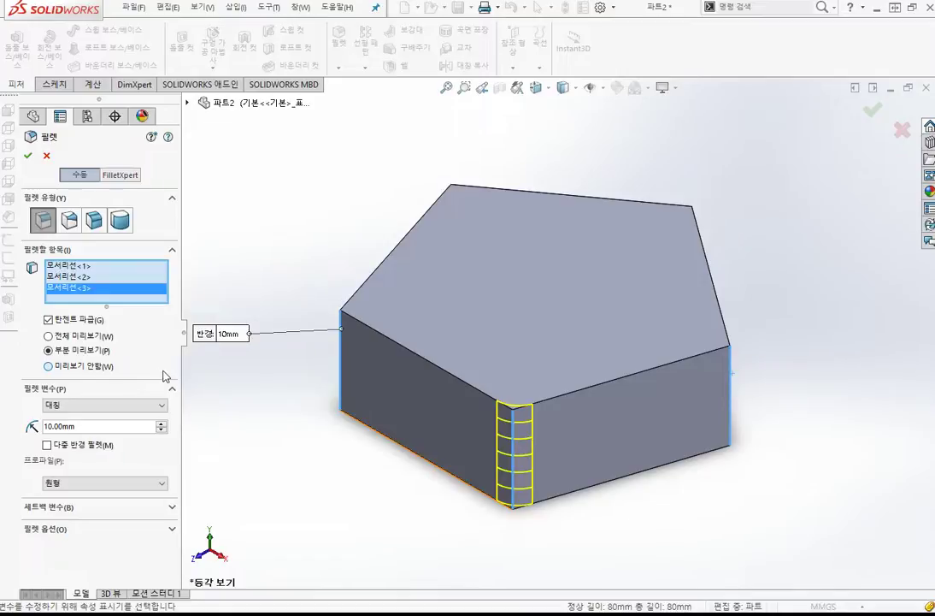
pyautogui.click(101, 366)
pyautogui.click(74, 338)
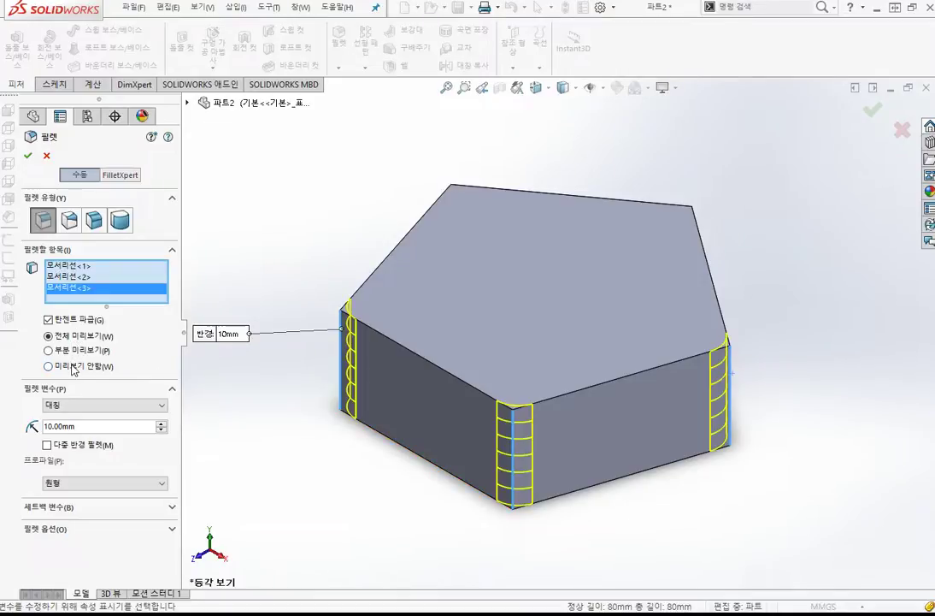
pyautogui.click(73, 367)
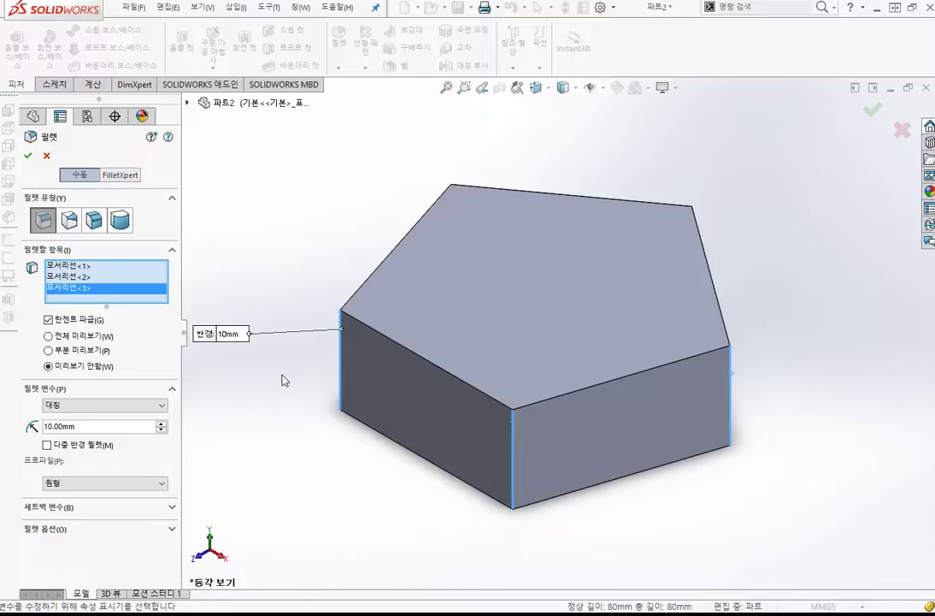
pyautogui.click(27, 156)
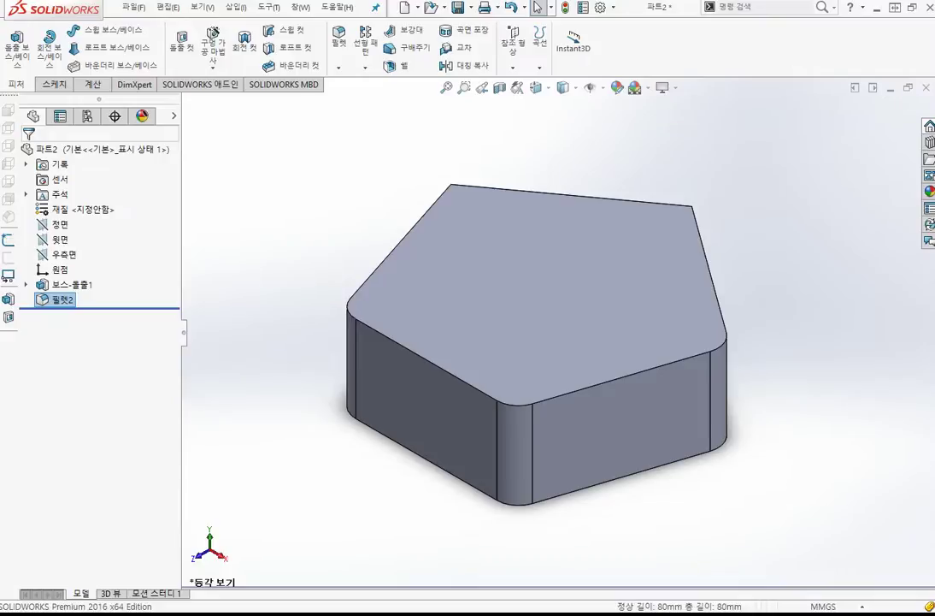
pyautogui.hotkey('ctrl', 'z')
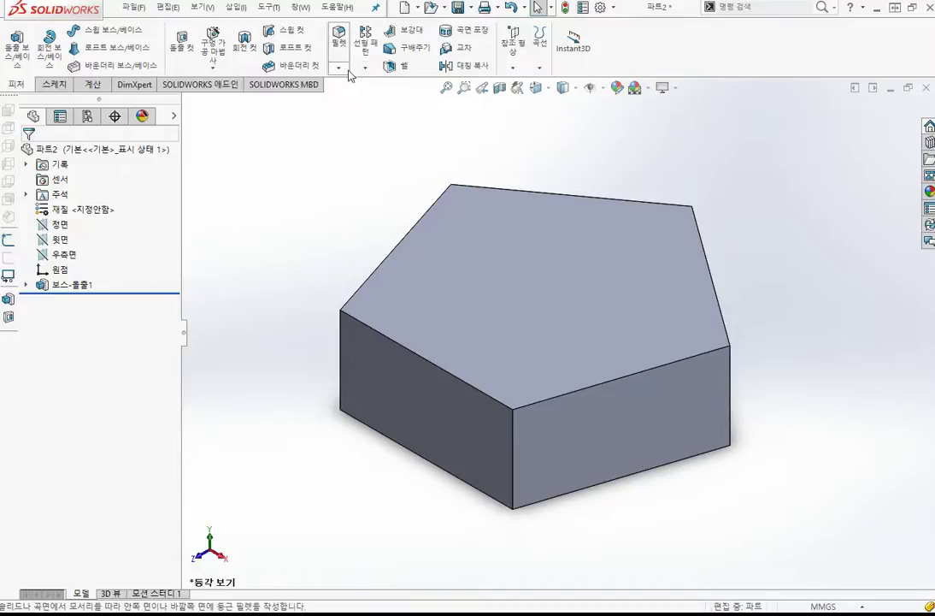
# Step: Preview a distance-distance chamfer on the front-left top edge of the pentagonal block, with distance 1 set to 30 mm
pyautogui.click(339, 68)
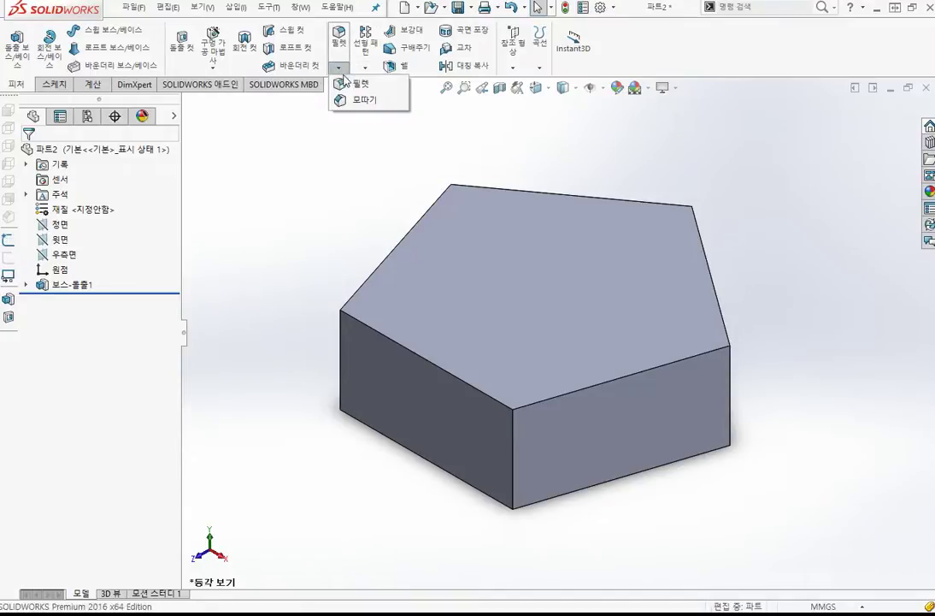
pyautogui.click(379, 102)
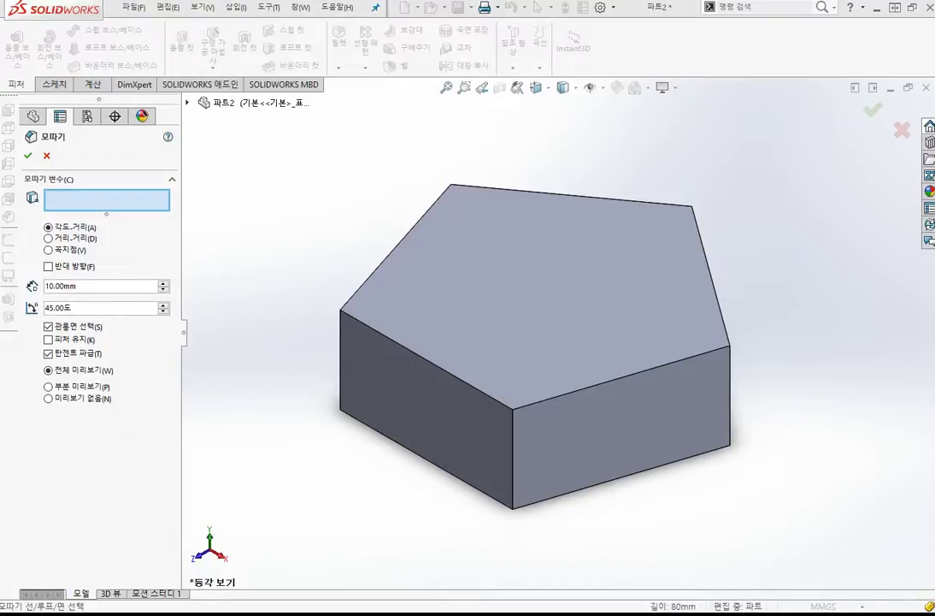
pyautogui.click(428, 366)
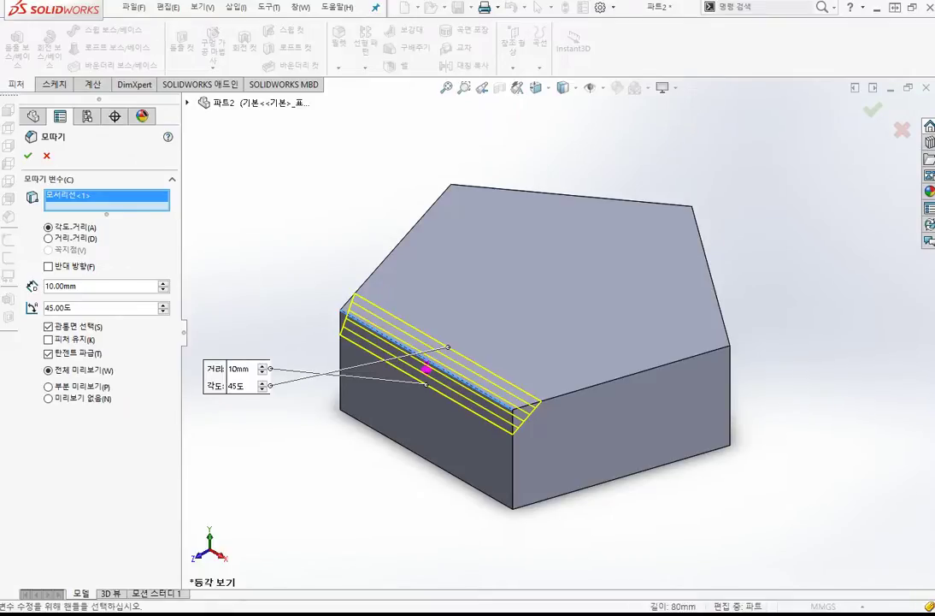
pyautogui.click(77, 239)
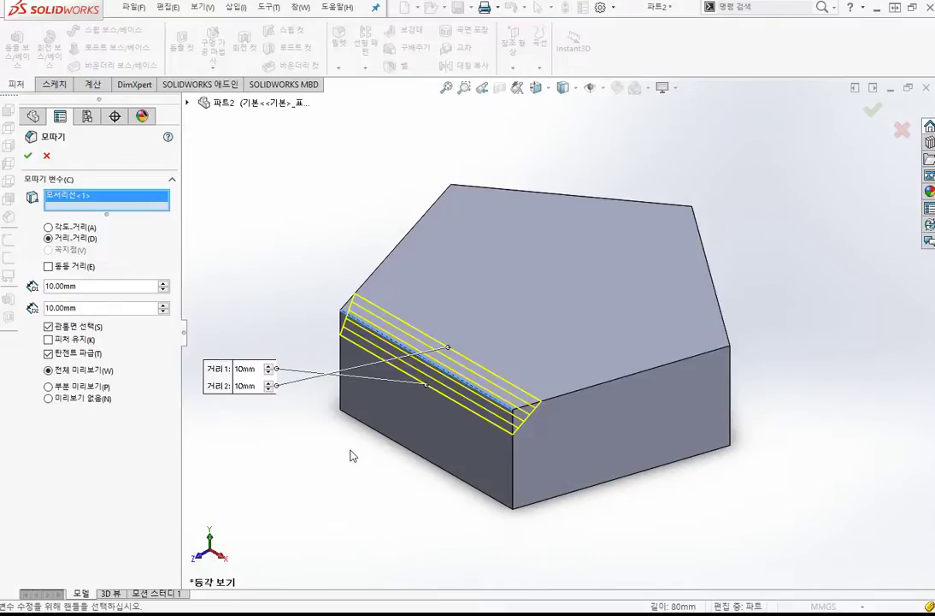
pyautogui.click(106, 288)
pyautogui.moveTo(106, 287); pyautogui.dragTo(39, 245)
pyautogui.write('30')
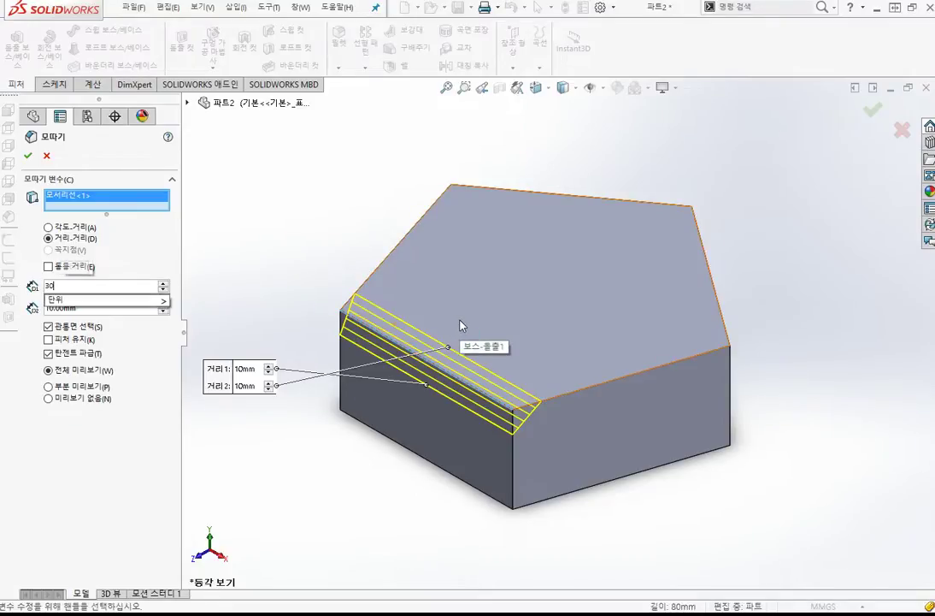
pyautogui.press('Return')
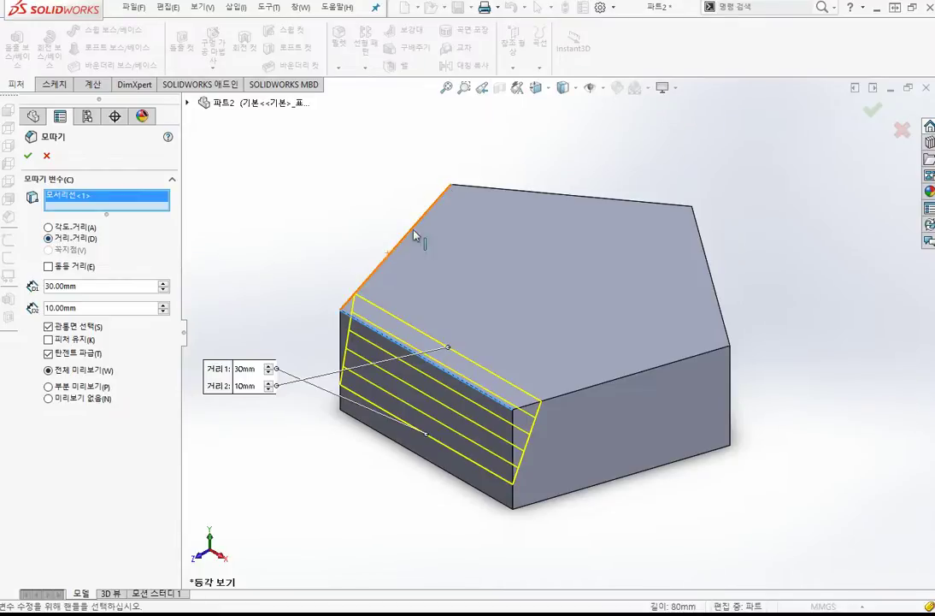
# Step: Add the rear top edge to the chamfer, compare the angle-distance type, and remove all selected edges
pyautogui.click(454, 185)
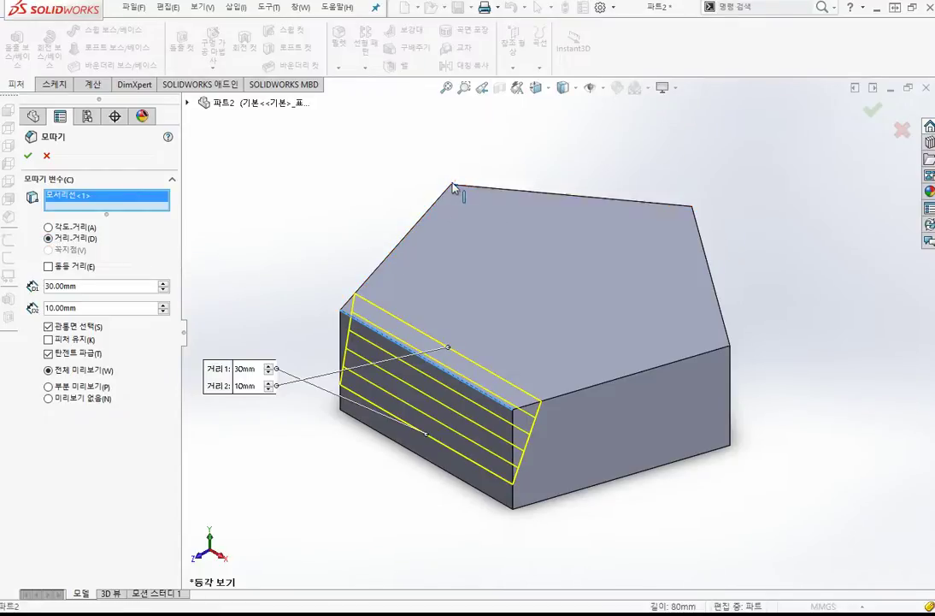
pyautogui.click(71, 243)
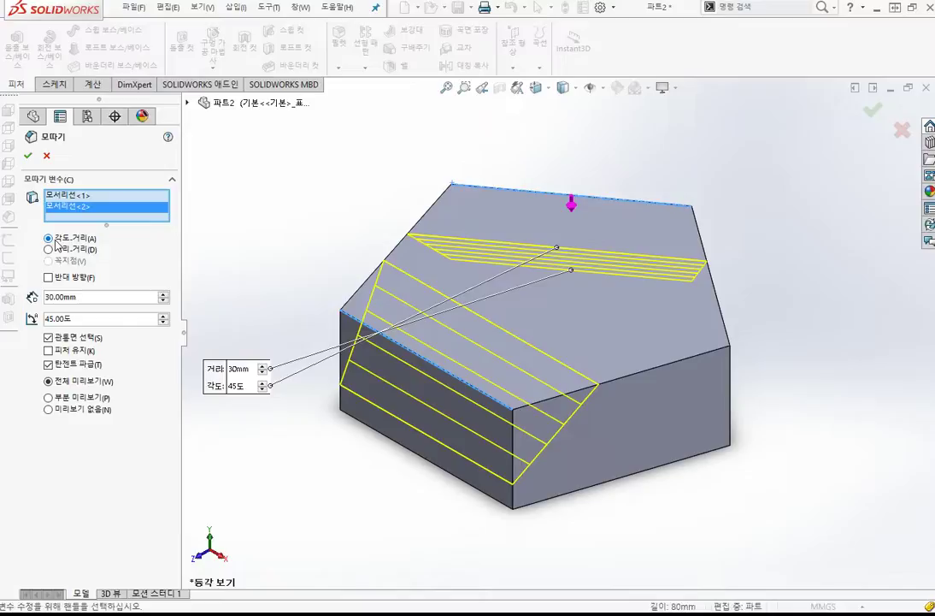
pyautogui.press('Delete')
pyautogui.click(72, 196)
pyautogui.press('Delete')
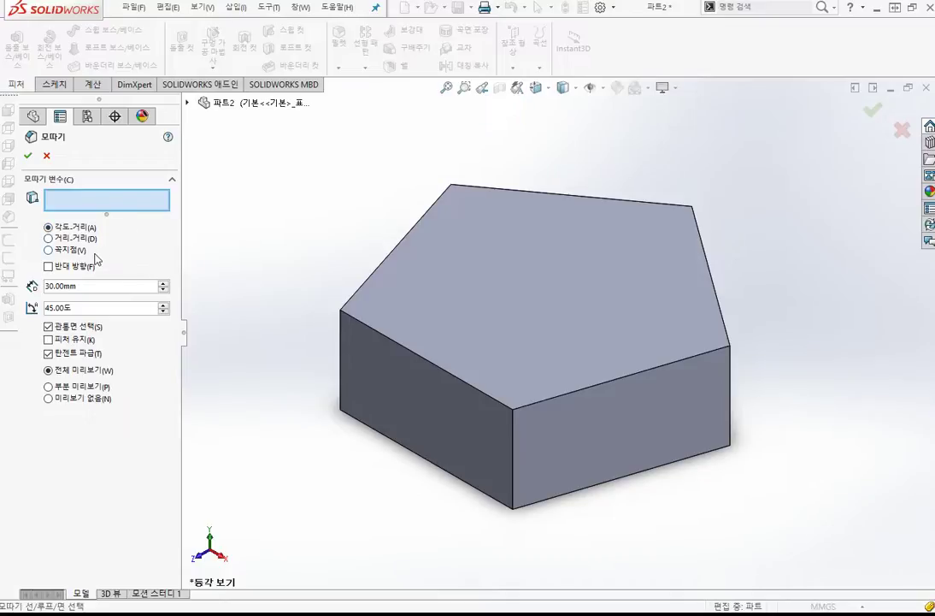
# Step: Preview a vertex chamfer on the left top corner, replace it with the front top corner, and set distance 2 to 15 mm
pyautogui.click(49, 250)
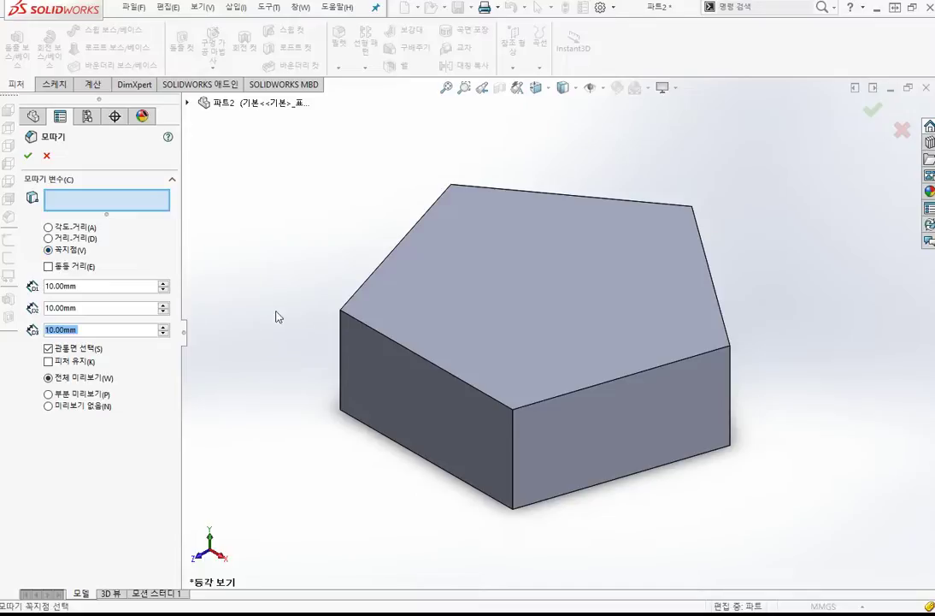
pyautogui.click(342, 312)
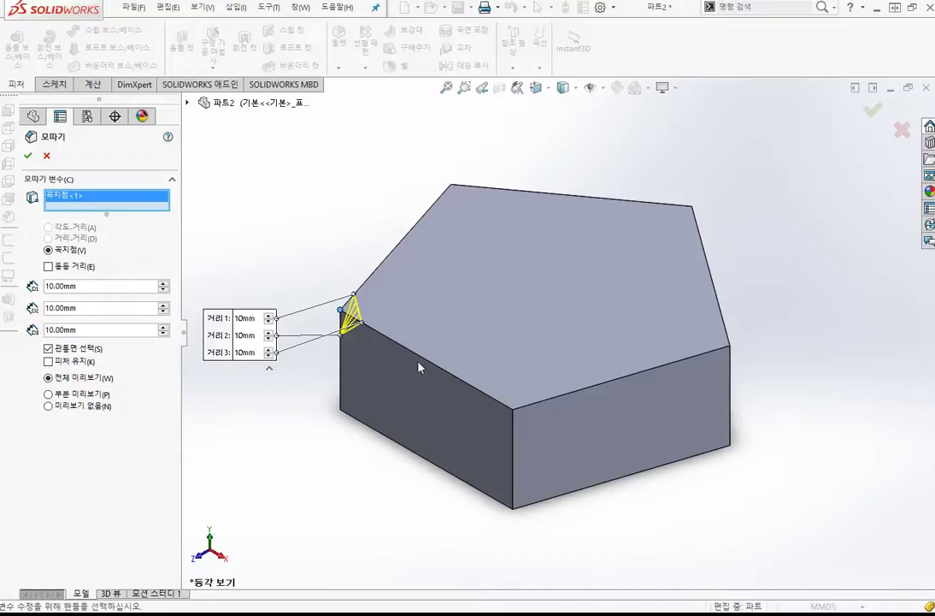
pyautogui.press('Delete')
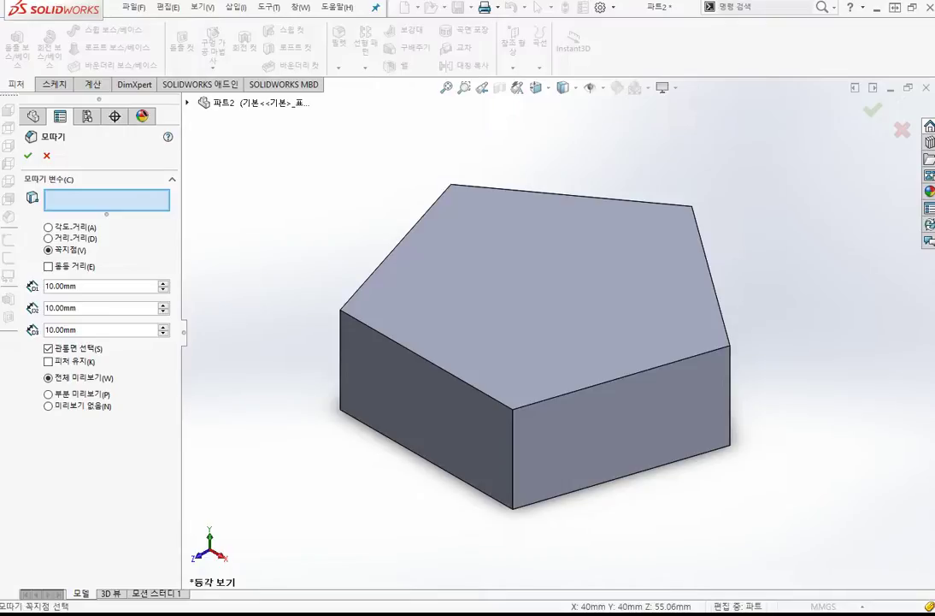
pyautogui.click(514, 410)
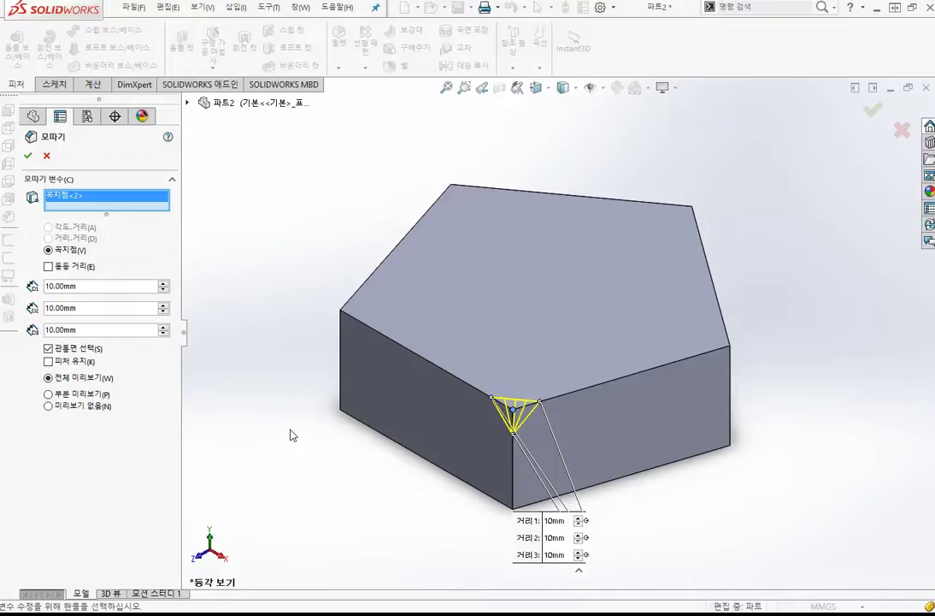
pyautogui.click(119, 312)
pyautogui.write('15')
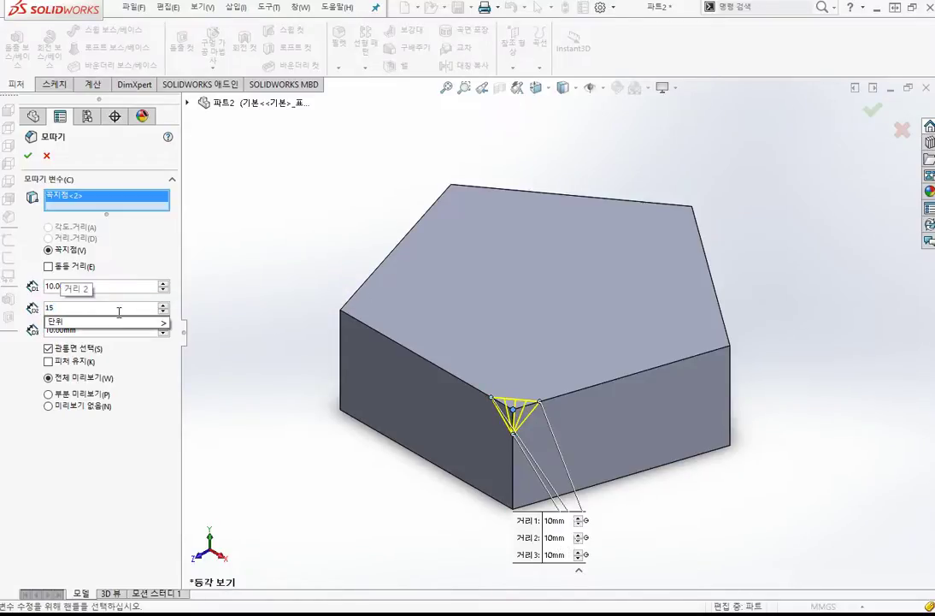
pyautogui.press('Return')
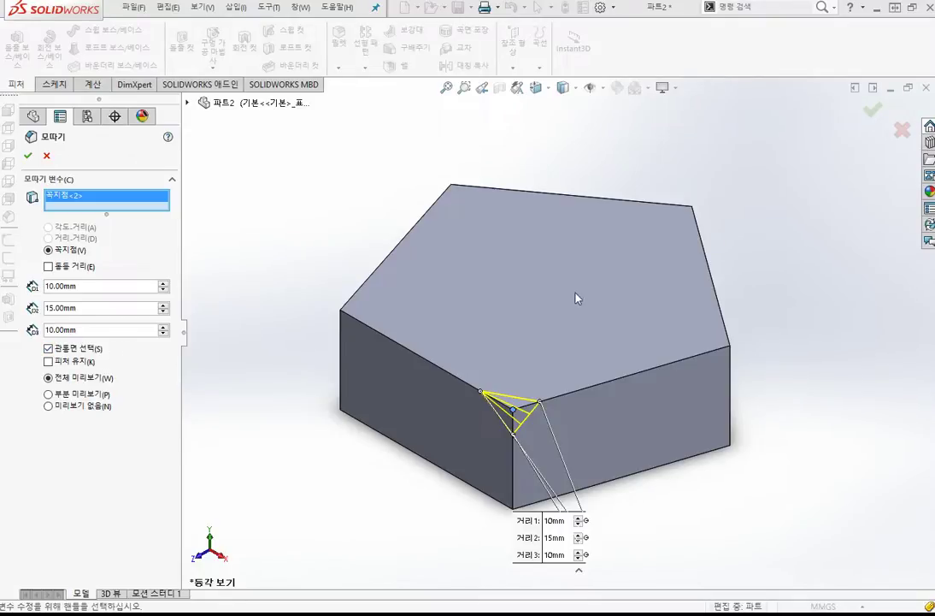
pyautogui.click(450, 286)
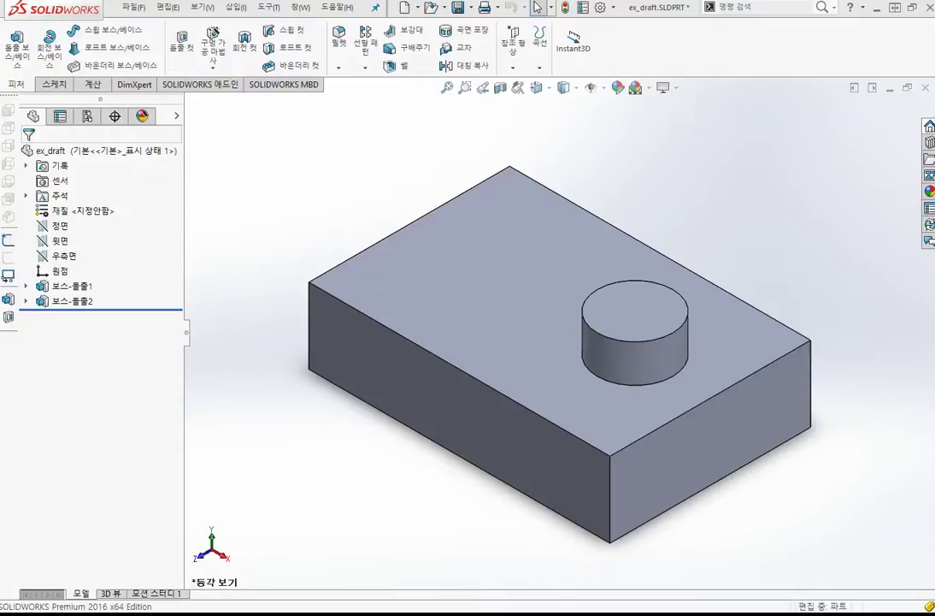
# Step: Check the reference picture of the ex_draft part and chamfer the top edge nearest the cylinder at 60 mm and 20 degrees
pyautogui.hotkey('alt', 'Tab')
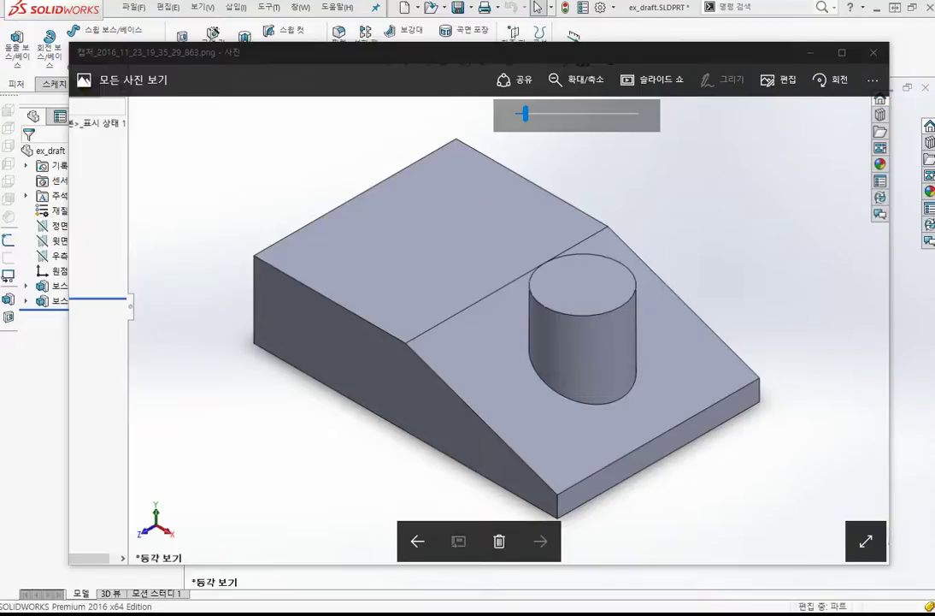
pyautogui.hotkey('alt', 'Tab')
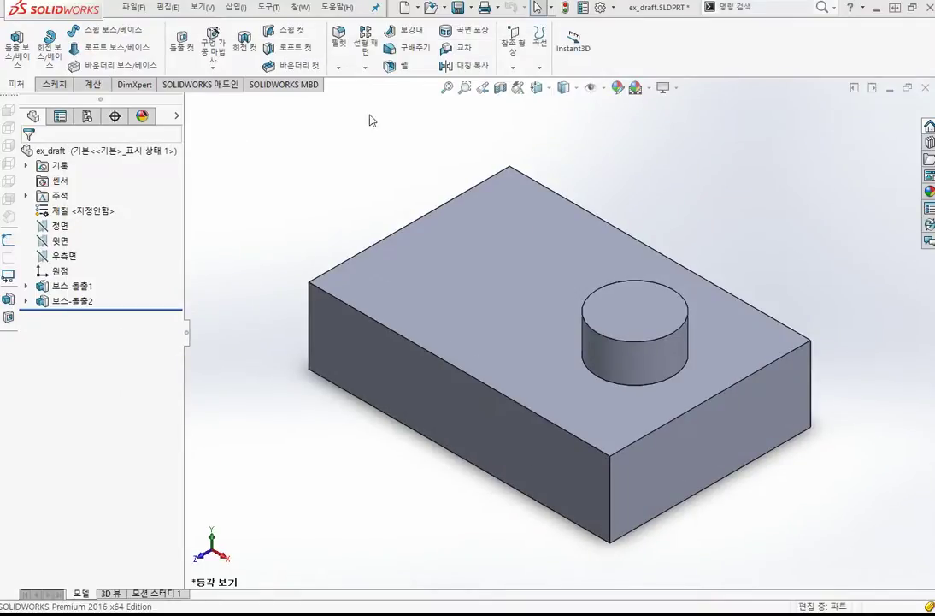
pyautogui.click(339, 68)
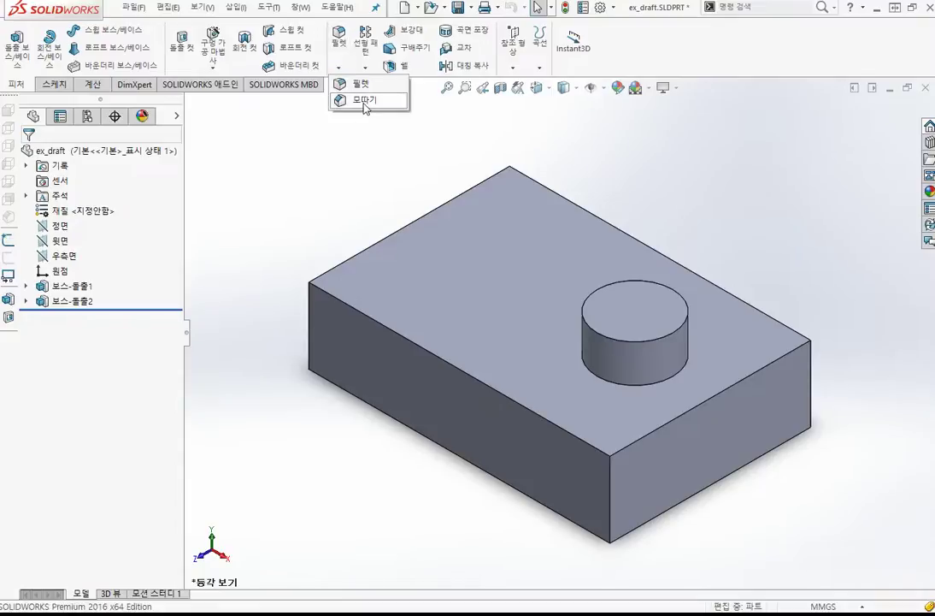
pyautogui.click(365, 101)
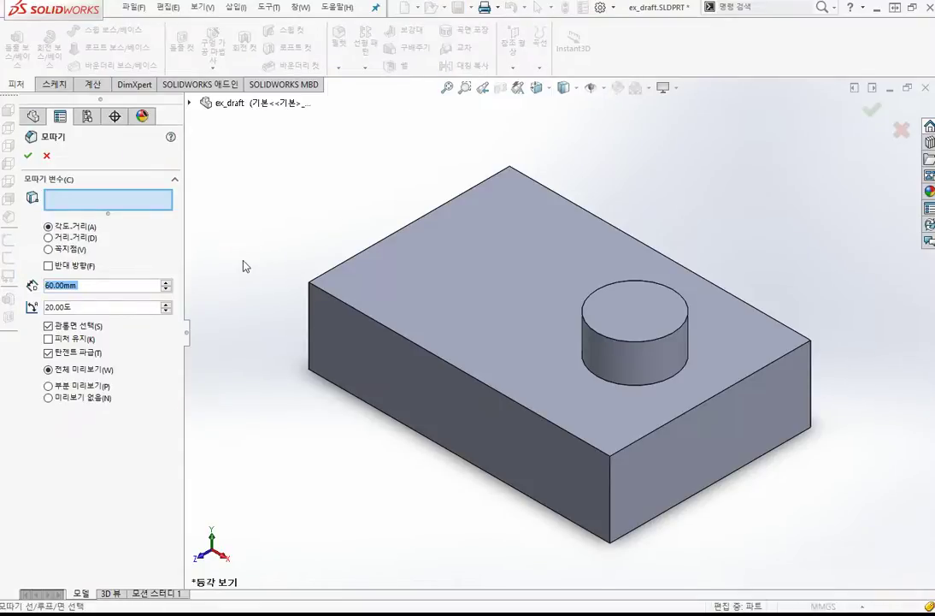
pyautogui.click(708, 405)
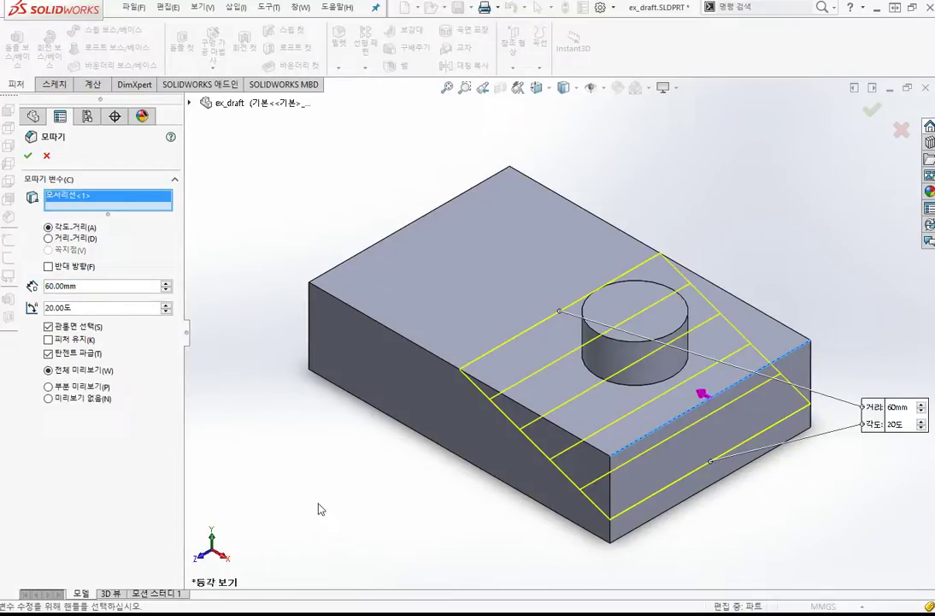
pyautogui.click(28, 156)
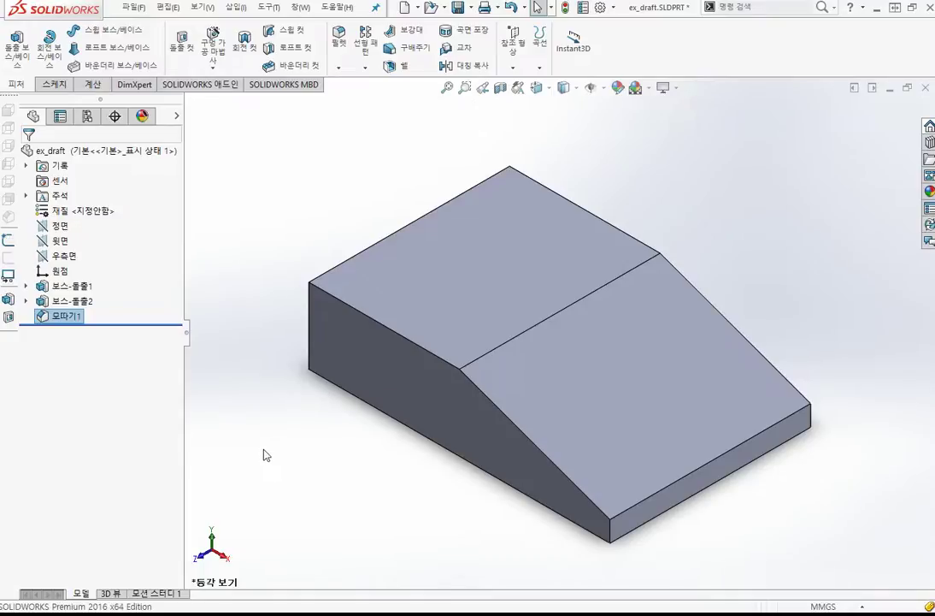
# Step: Edit the chamfer on the ex_draft block and enable keeping features so the cylinder is preserved
pyautogui.click(69, 312)
pyautogui.click(69, 311)
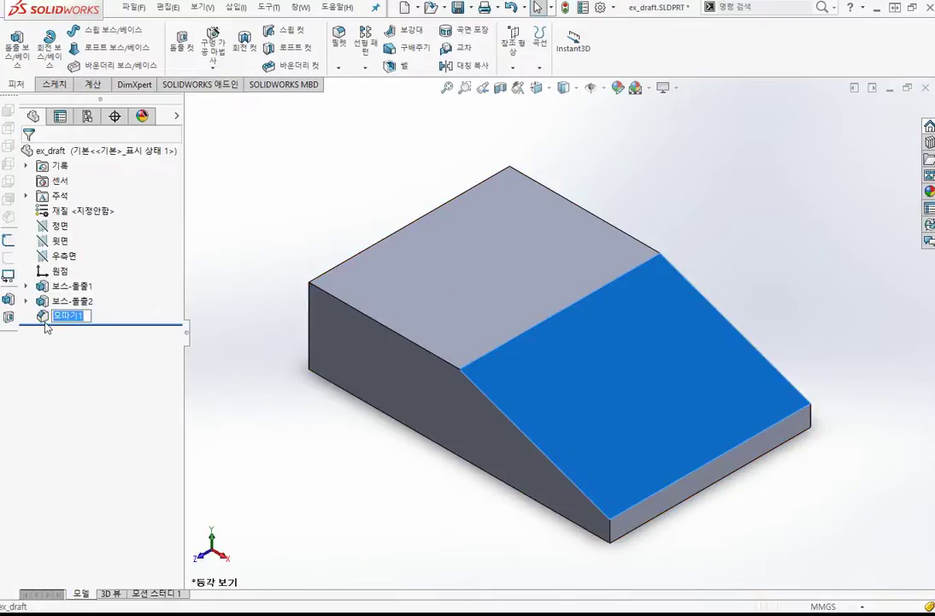
pyautogui.click(45, 319)
pyautogui.click(42, 285)
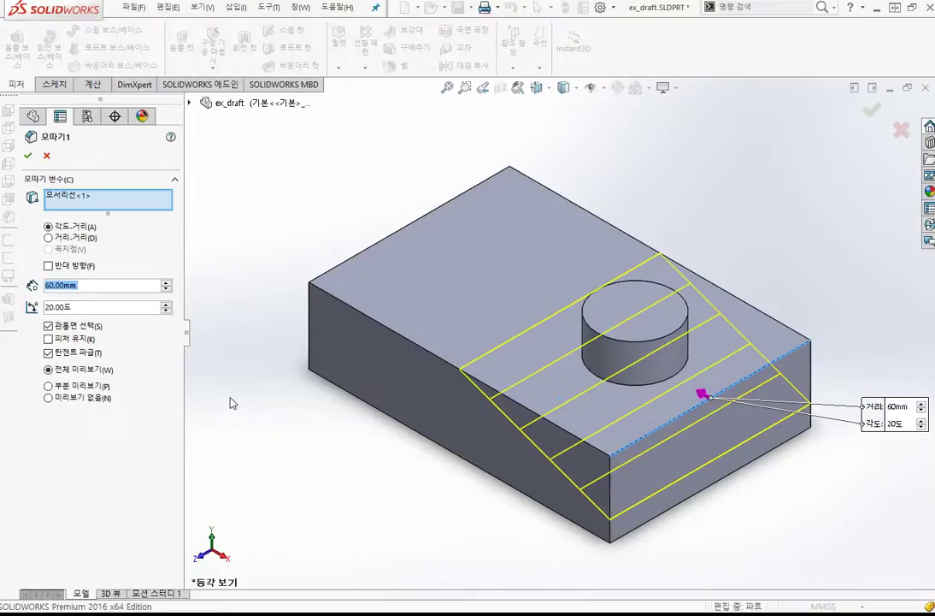
pyautogui.click(94, 340)
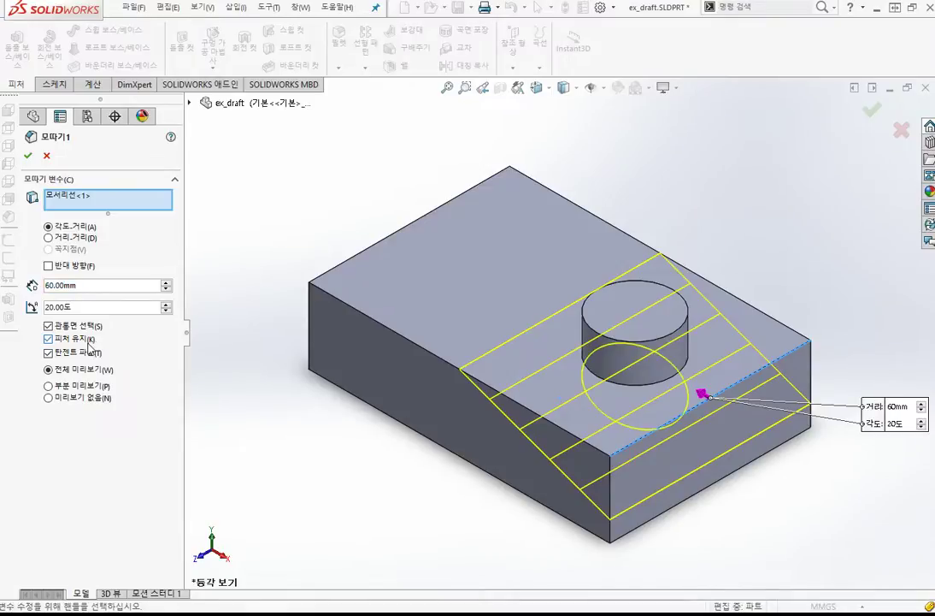
pyautogui.click(29, 157)
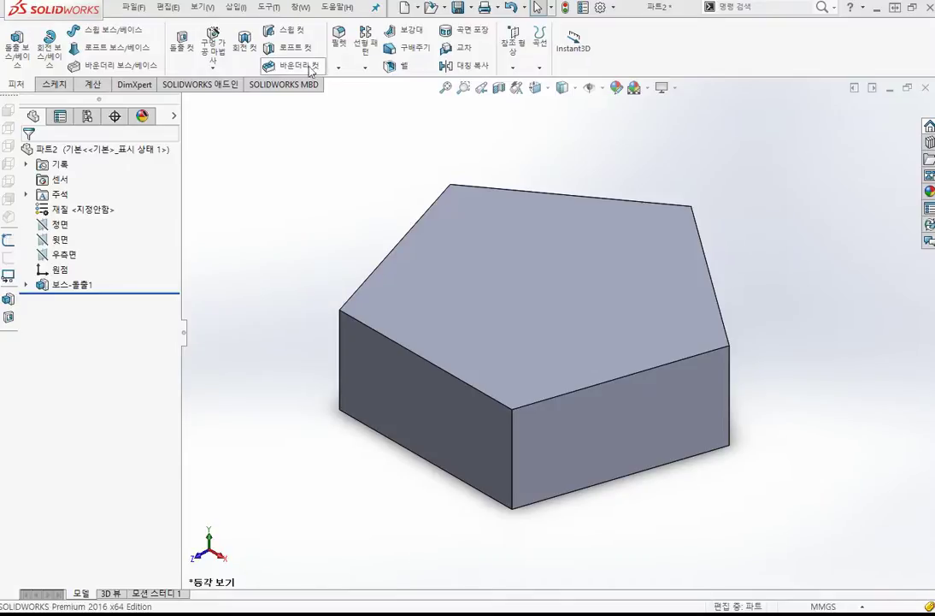
# Step: Shell the pentagonal block with a 10 mm wall, removing the top face and showing the preview
pyautogui.click(395, 65)
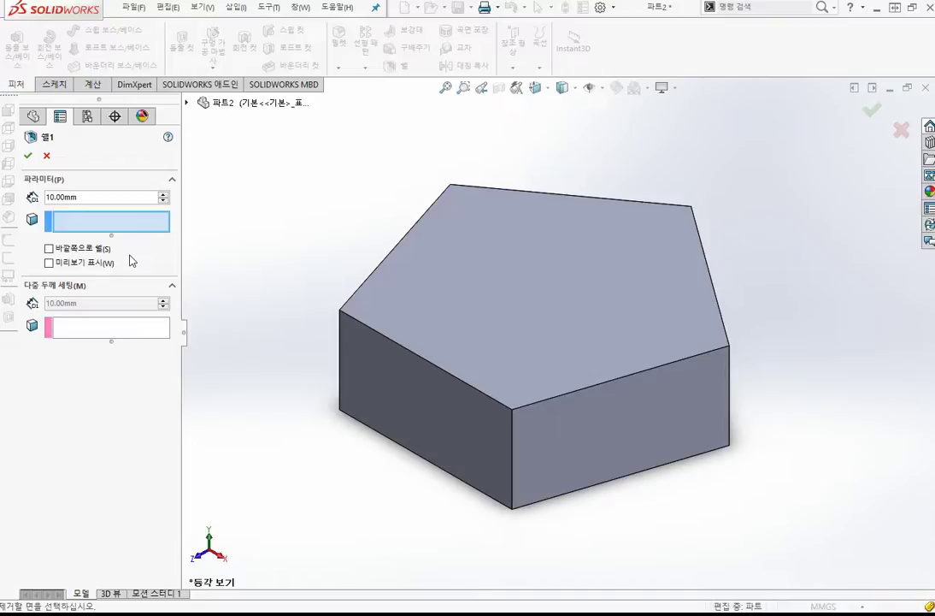
pyautogui.click(533, 295)
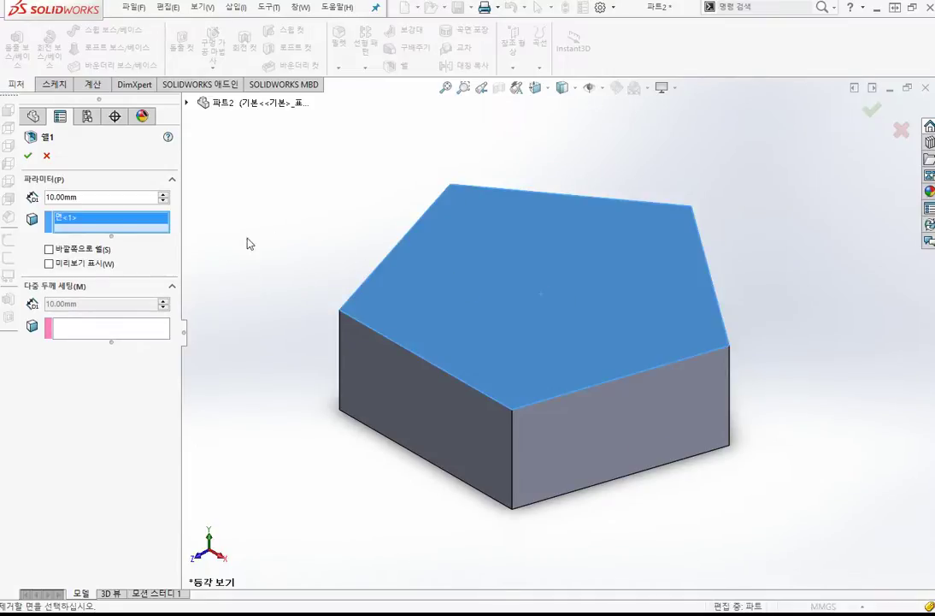
pyautogui.click(49, 263)
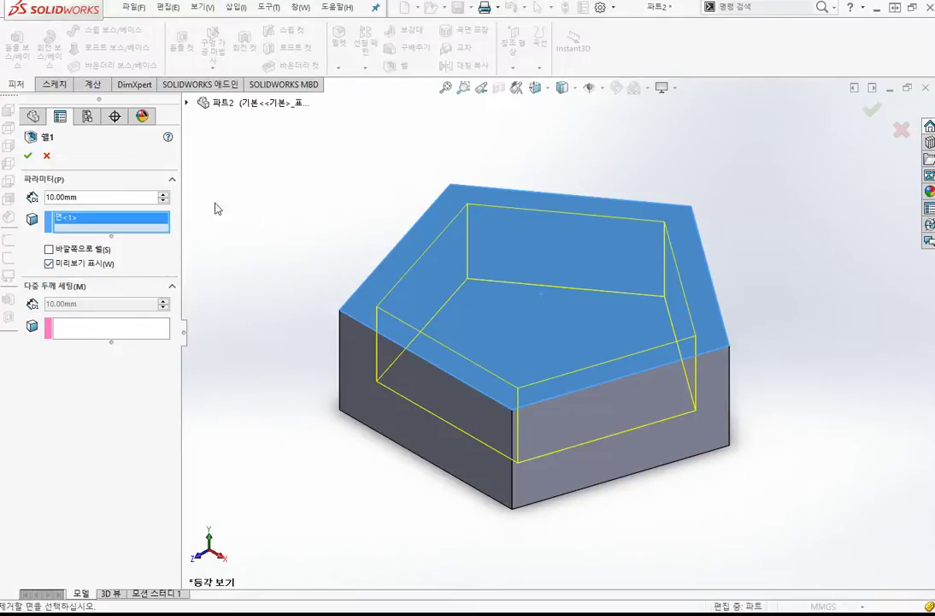
pyautogui.click(28, 155)
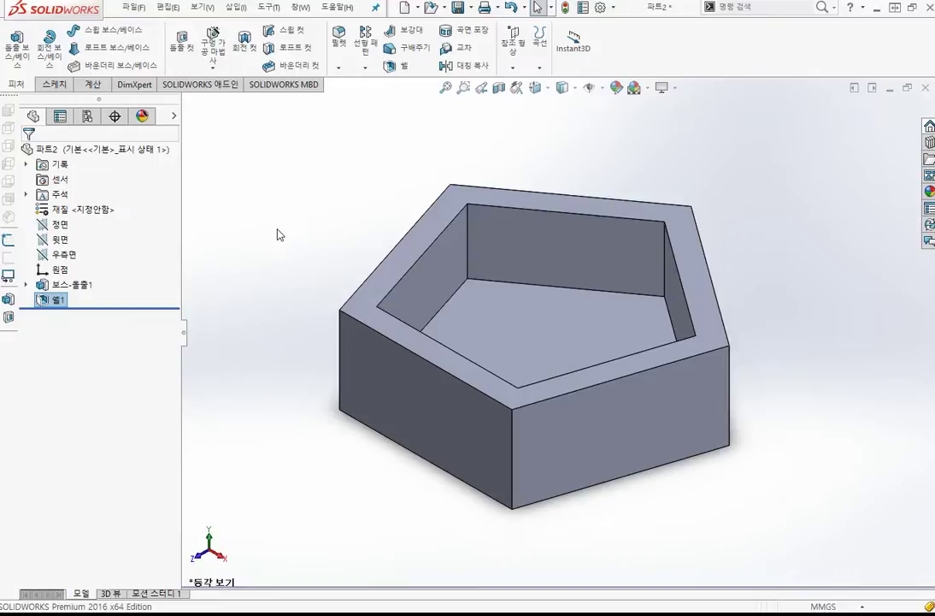
# Step: Edit the shell of the pentagonal block so its 10 mm walls are built outward
pyautogui.click(57, 299)
pyautogui.click(57, 299)
pyautogui.click(43, 300)
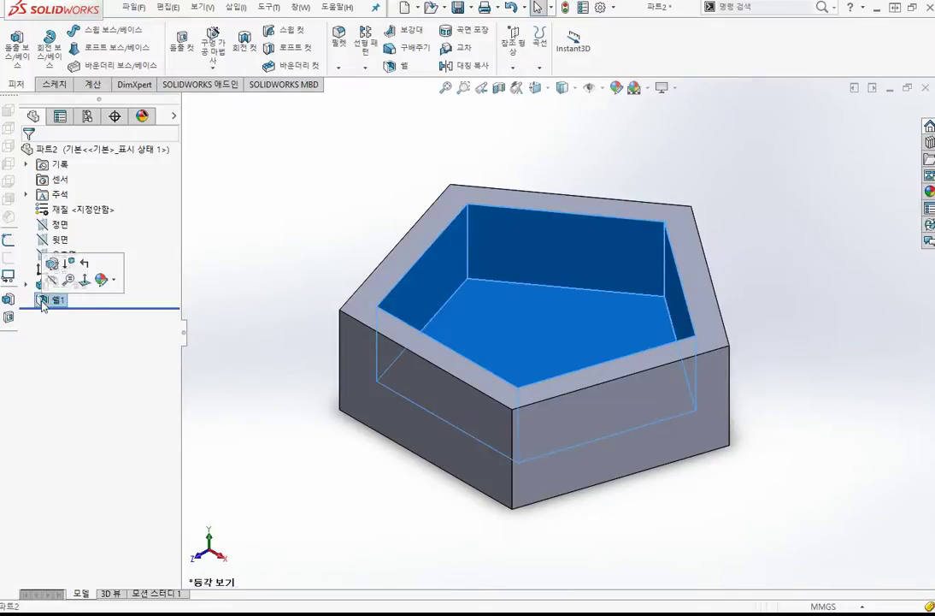
pyautogui.click(53, 261)
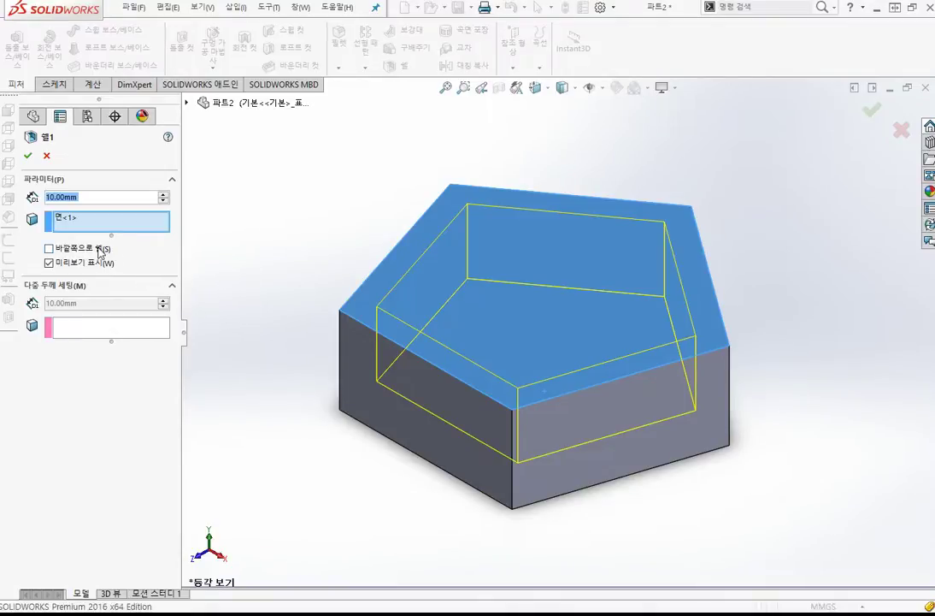
pyautogui.click(101, 250)
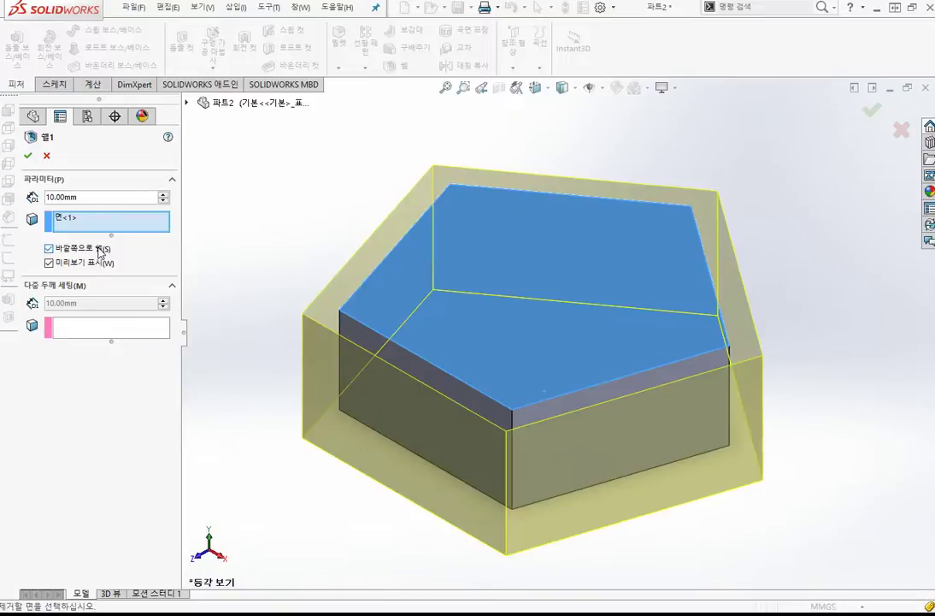
pyautogui.click(28, 155)
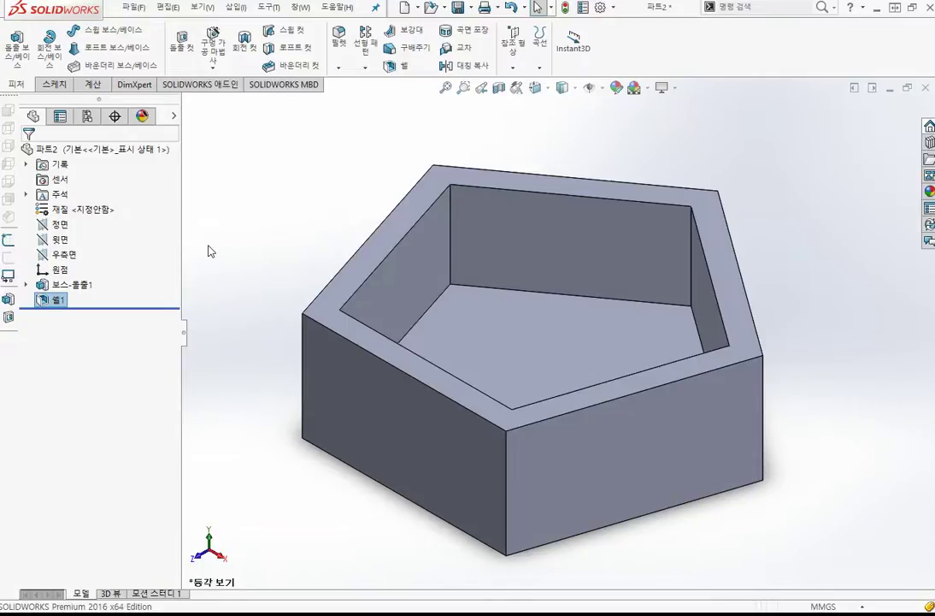
pyautogui.scroll(2, 469, 309)
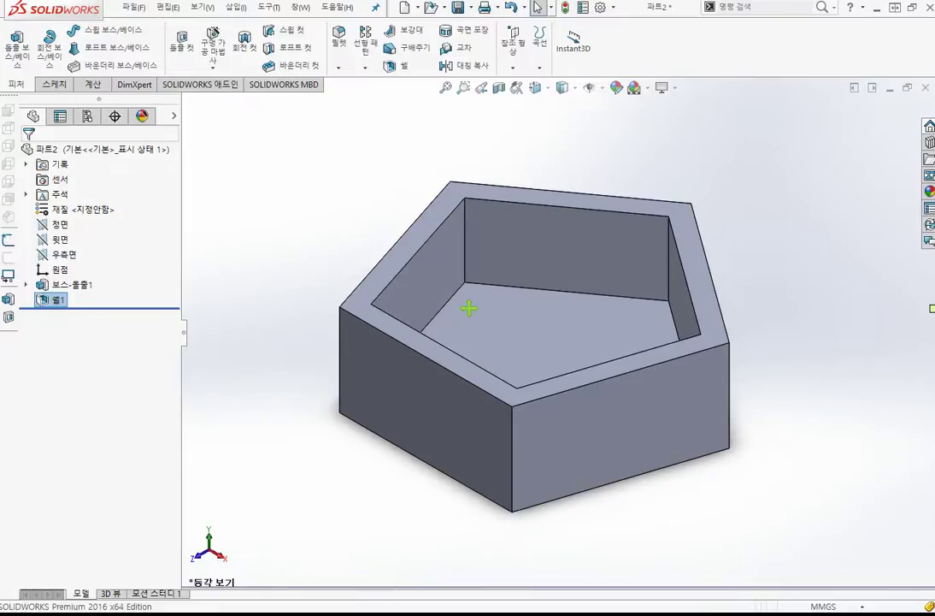
# Step: Edit the shell of the pentagonal block so its 10 mm walls are built inward instead of outward
pyautogui.click(51, 298)
pyautogui.click(52, 266)
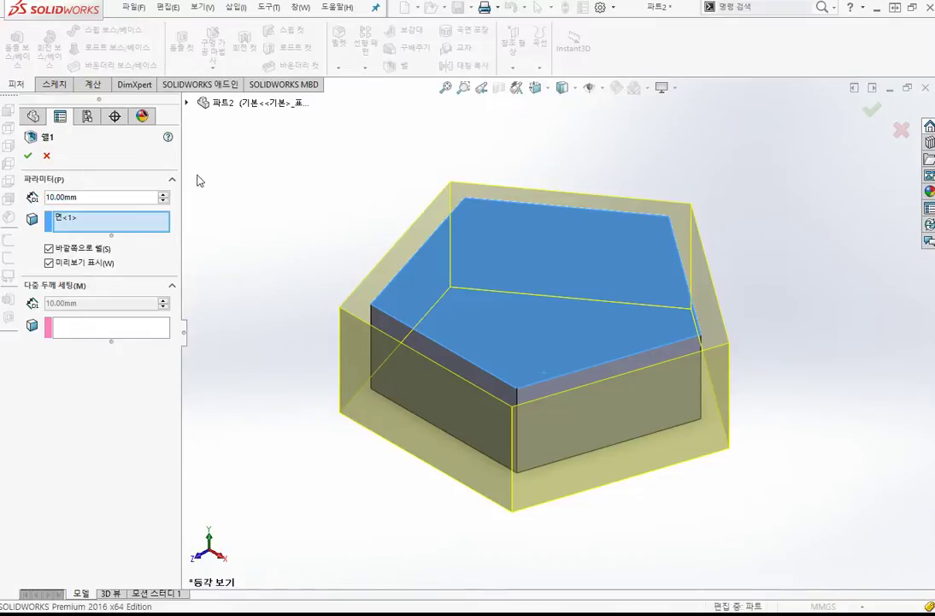
pyautogui.click(86, 248)
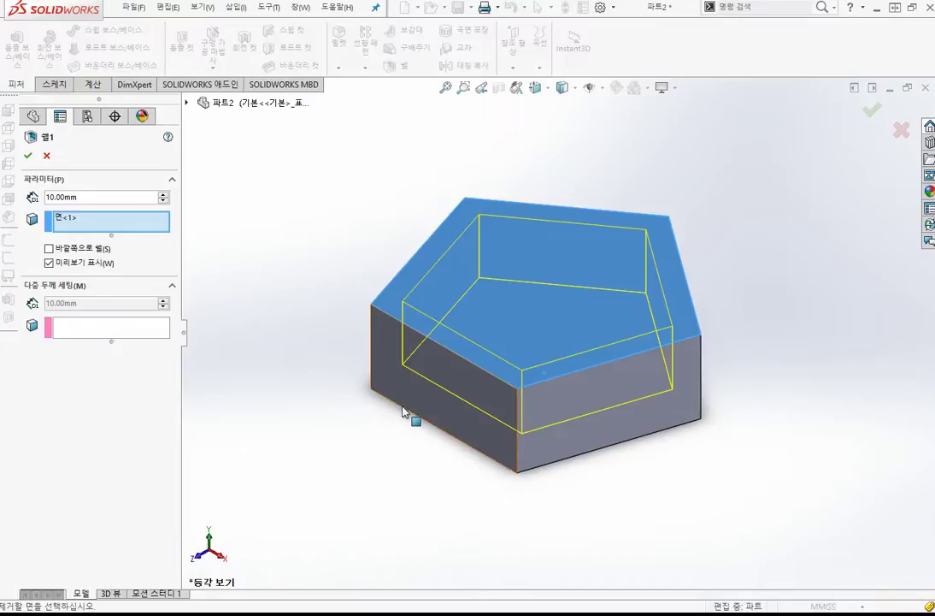
pyautogui.moveTo(451, 464); pyautogui.dragTo(428, 450, button='middle')
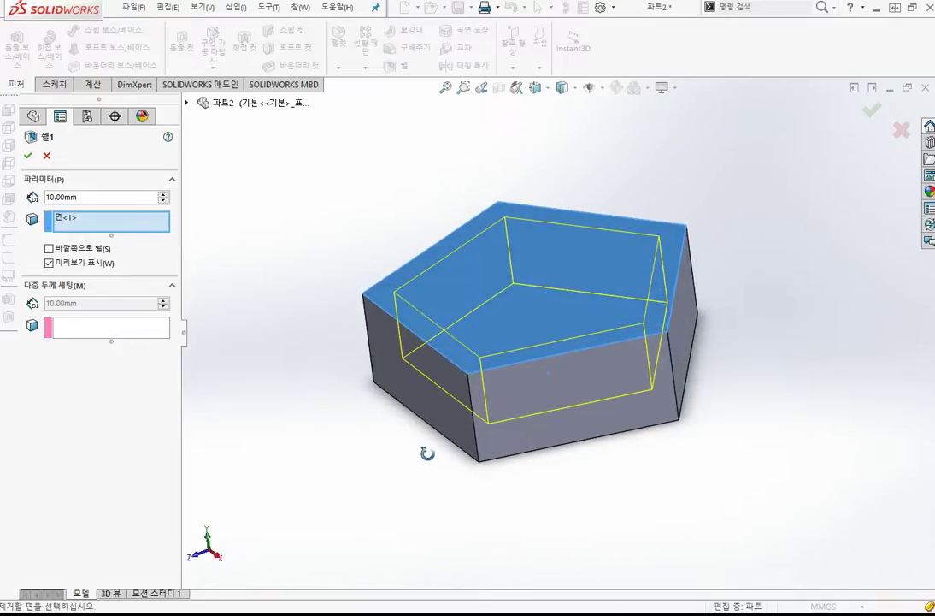
# Step: Give one side wall of the pentagonal block's shell its own 3 mm thickness through the multi-thickness settings and apply the shell
pyautogui.click(125, 331)
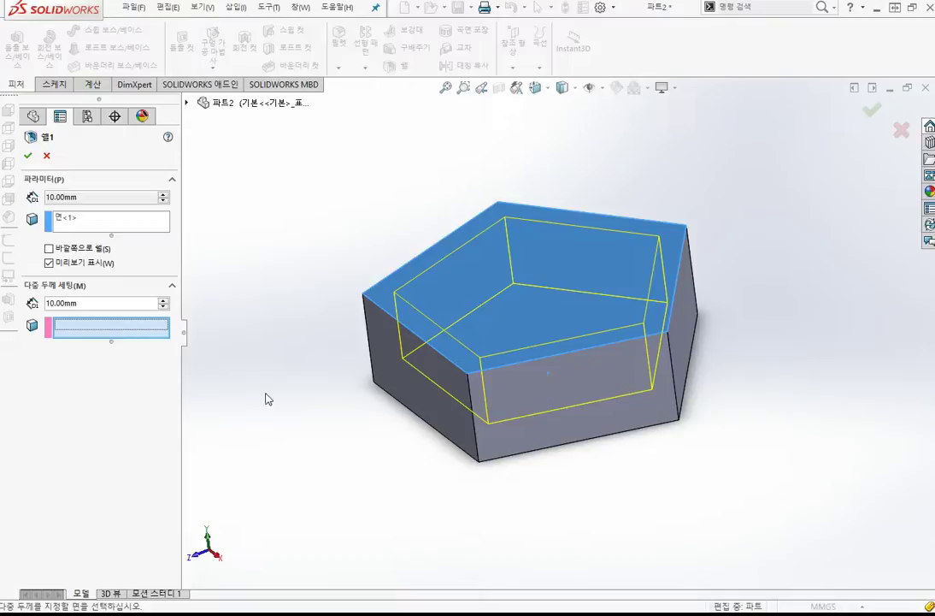
pyautogui.moveTo(269, 402); pyautogui.dragTo(229, 385, button='middle')
pyautogui.moveTo(414, 414); pyautogui.dragTo(427, 482, button='middle')
pyautogui.click(484, 468)
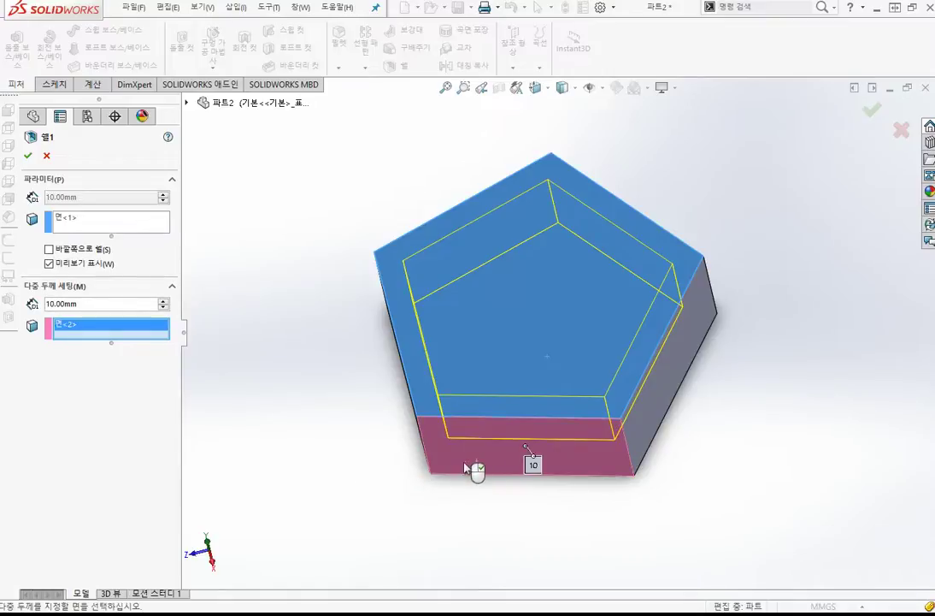
pyautogui.click(121, 304)
pyautogui.doubleClick(121, 304)
pyautogui.write('3')
pyautogui.press('Return')
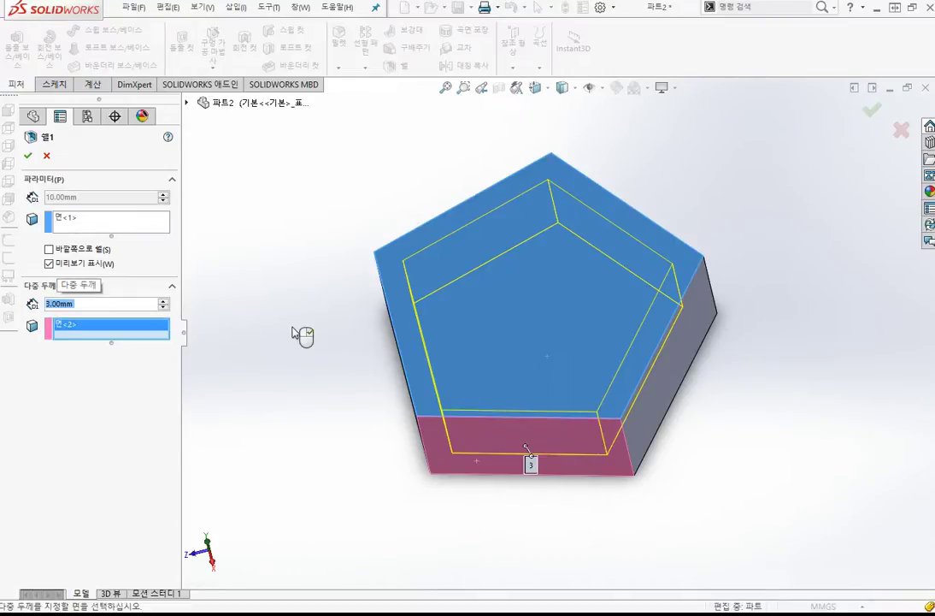
pyautogui.moveTo(313, 344); pyautogui.dragTo(312, 426, button='middle')
pyautogui.scroll(-5, 311, 416)
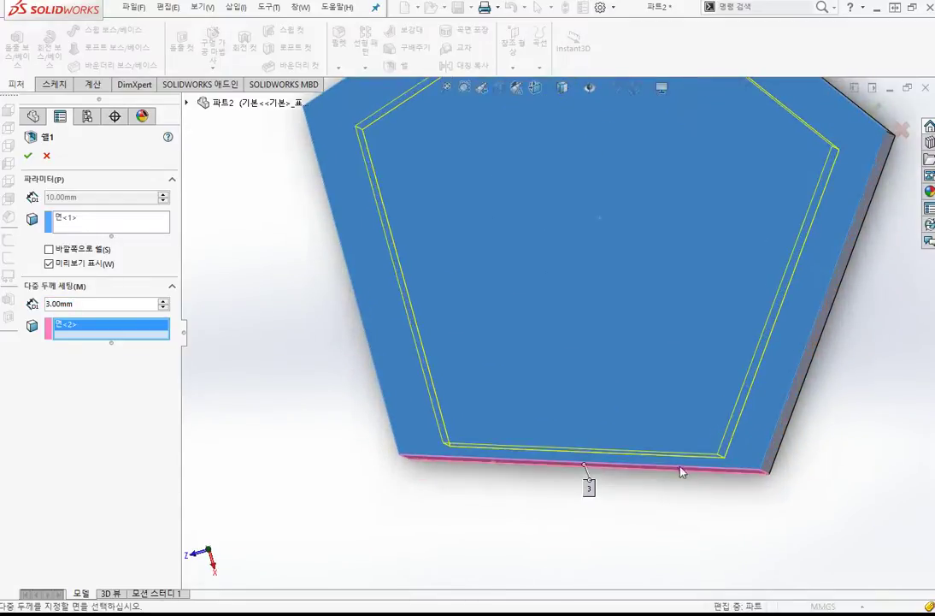
pyautogui.scroll(4, 634, 472)
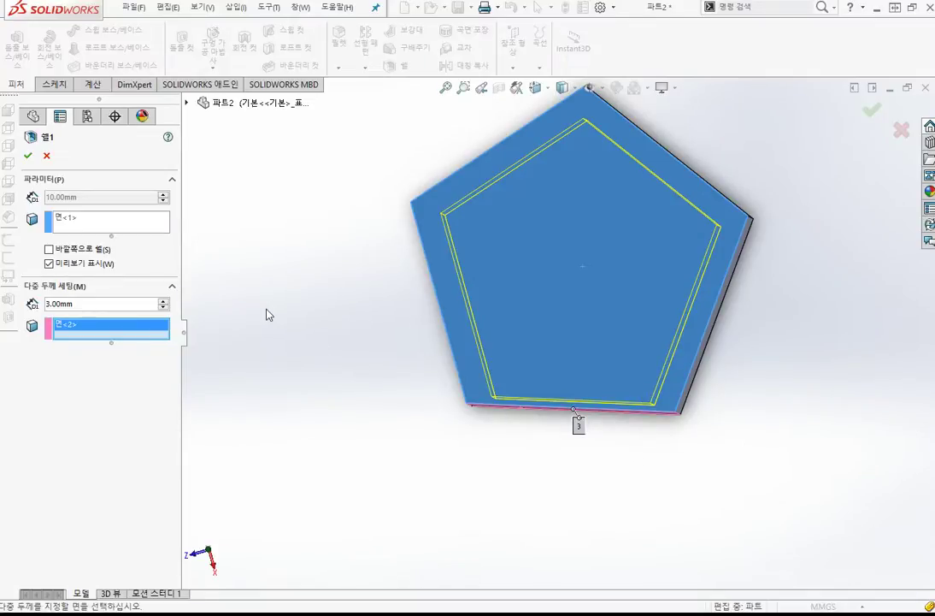
pyautogui.click(29, 156)
pyautogui.hotkey('ctrl', '7')
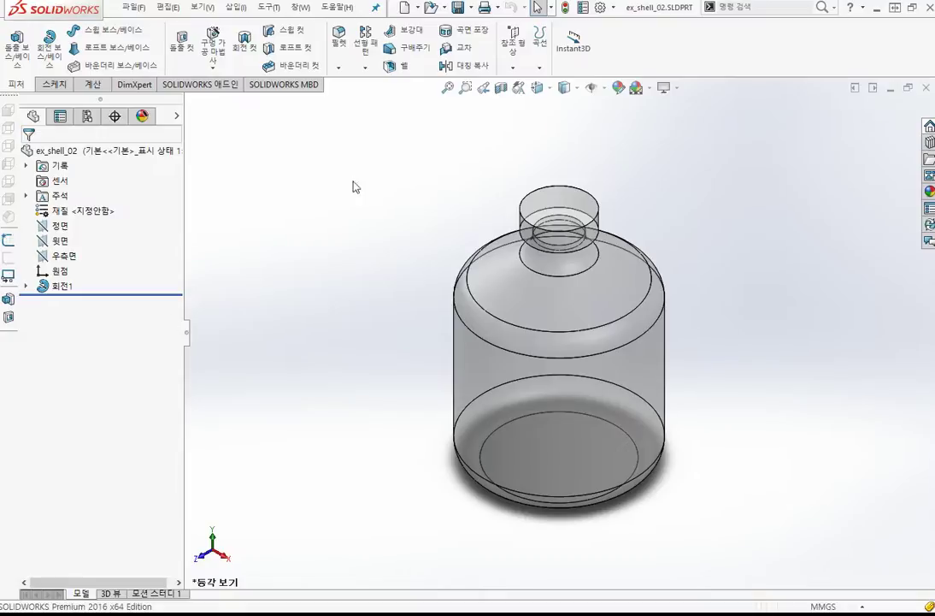
# Step: Try to shell the ex_shell_02 bottle with a 10 mm wall without removing any face
pyautogui.click(412, 66)
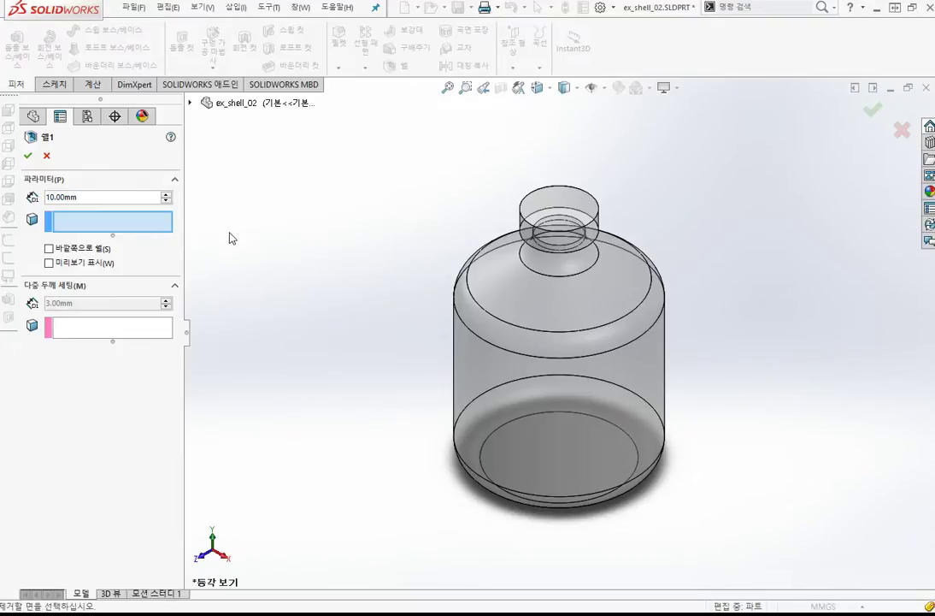
pyautogui.click(28, 156)
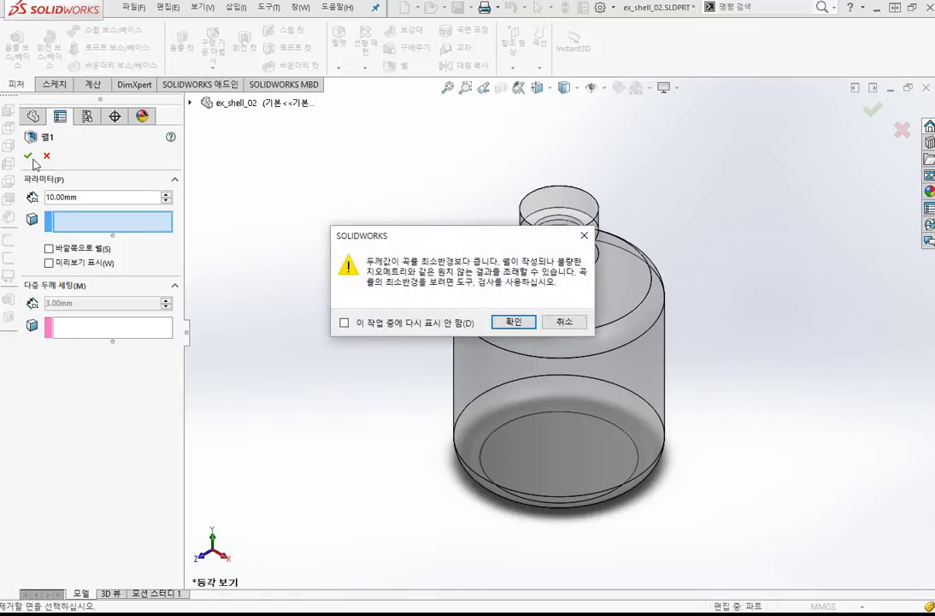
pyautogui.click(523, 322)
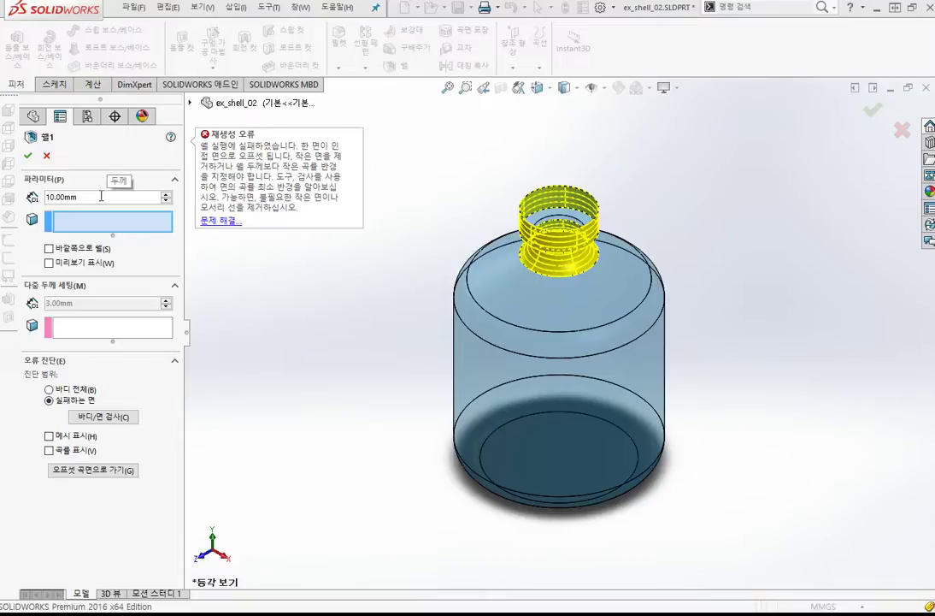
# Step: Set the bottle's shell thickness to 3 mm, apply it and check the closed hollow interior in a front-plane section view
pyautogui.moveTo(85, 198); pyautogui.dragTo(46, 200)
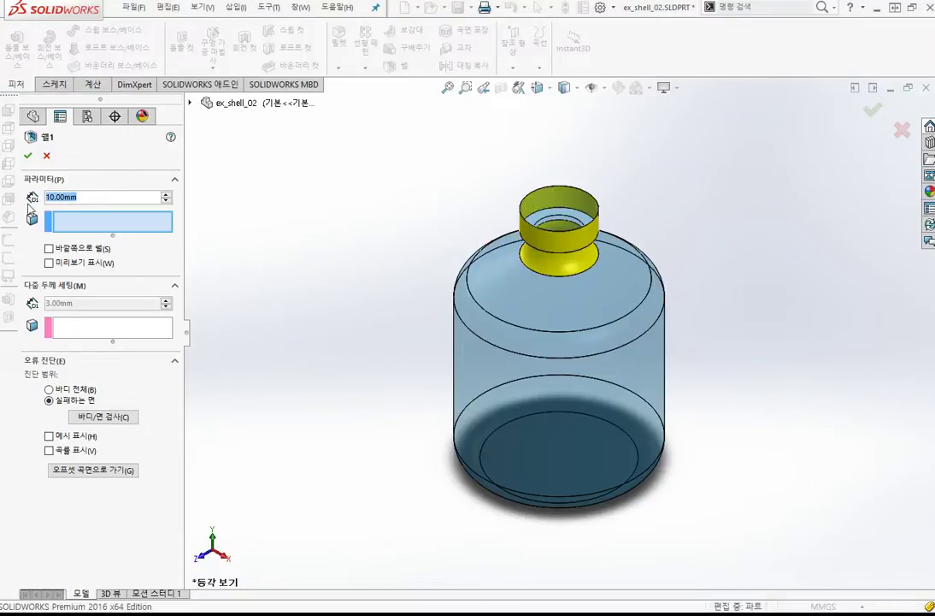
pyautogui.write('3')
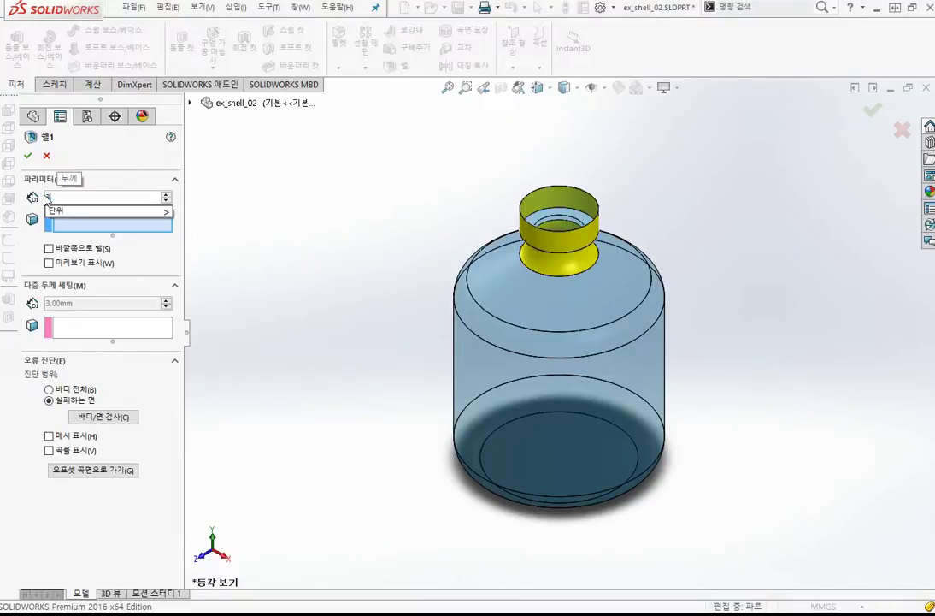
pyautogui.press('Return')
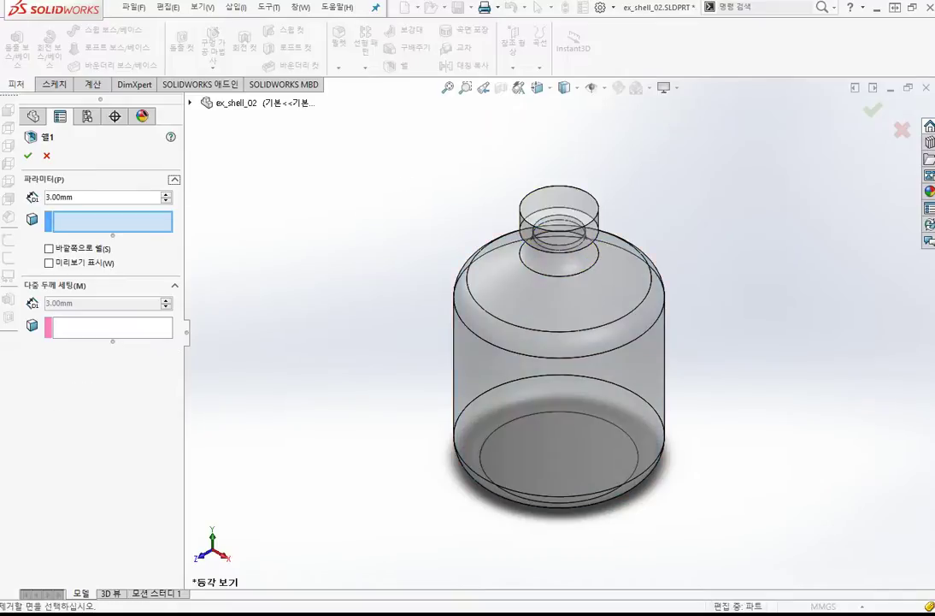
pyautogui.click(28, 156)
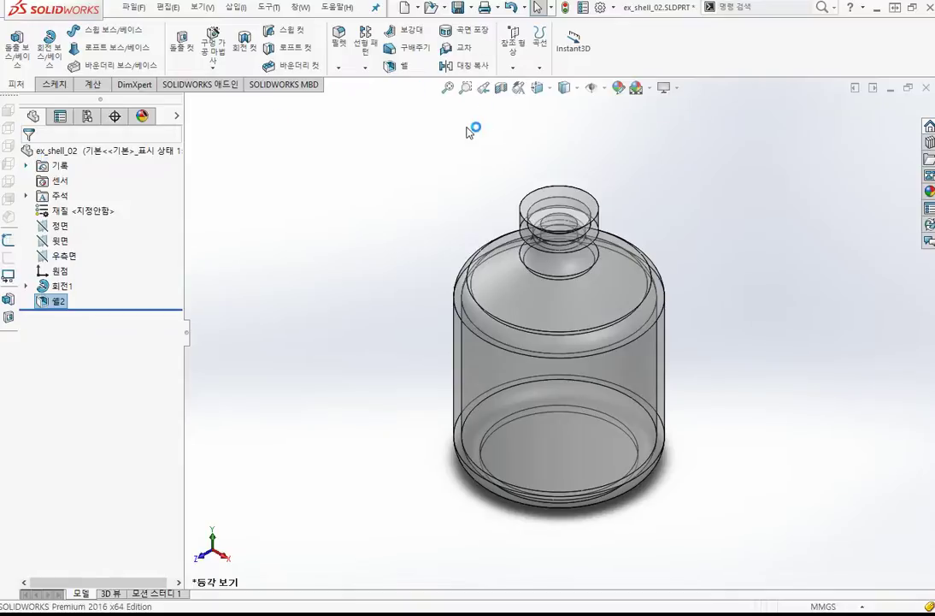
pyautogui.click(502, 89)
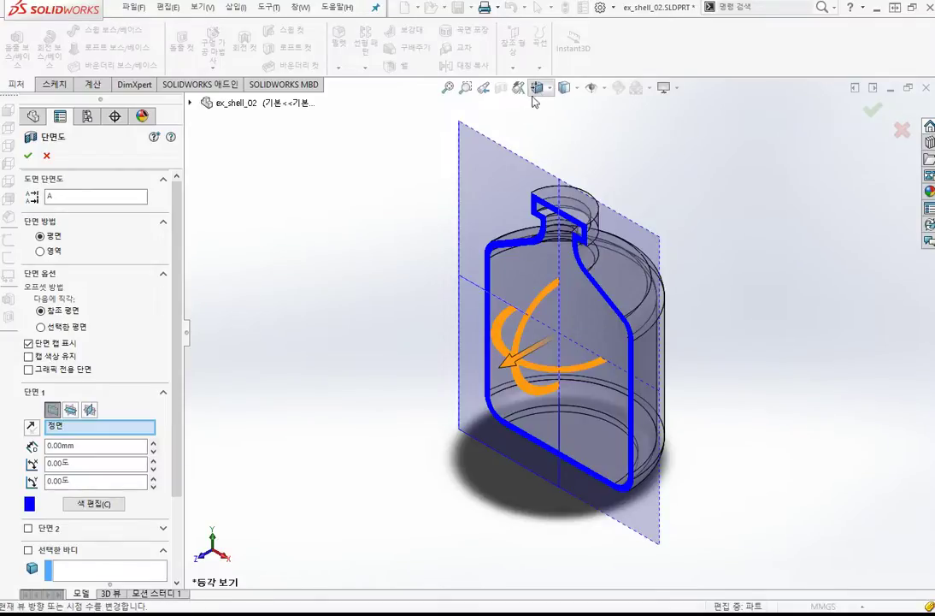
pyautogui.click(46, 154)
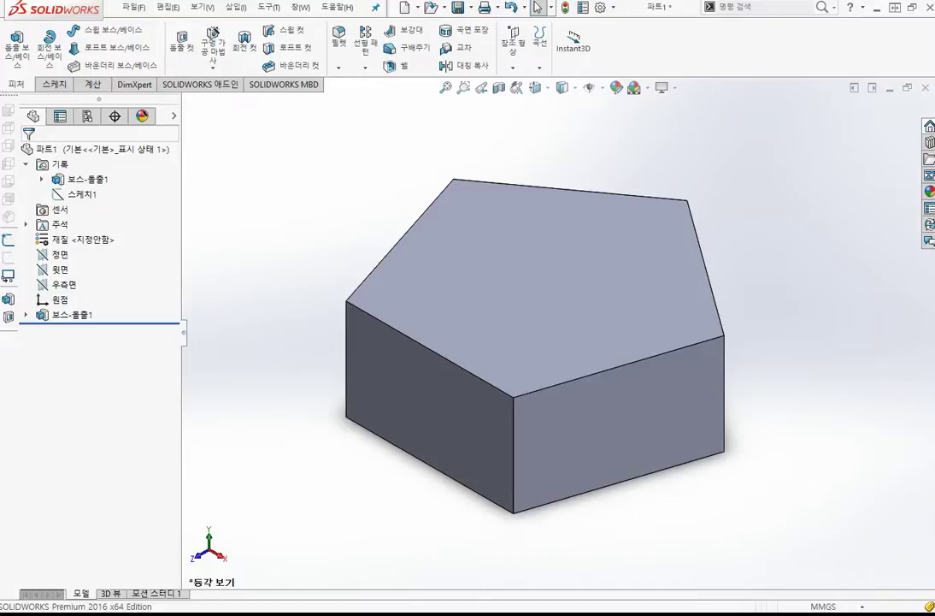
# Step: Draft one side face of the solid pentagonal block by 30 degrees, using the top face as the neutral plane
pyautogui.click(421, 51)
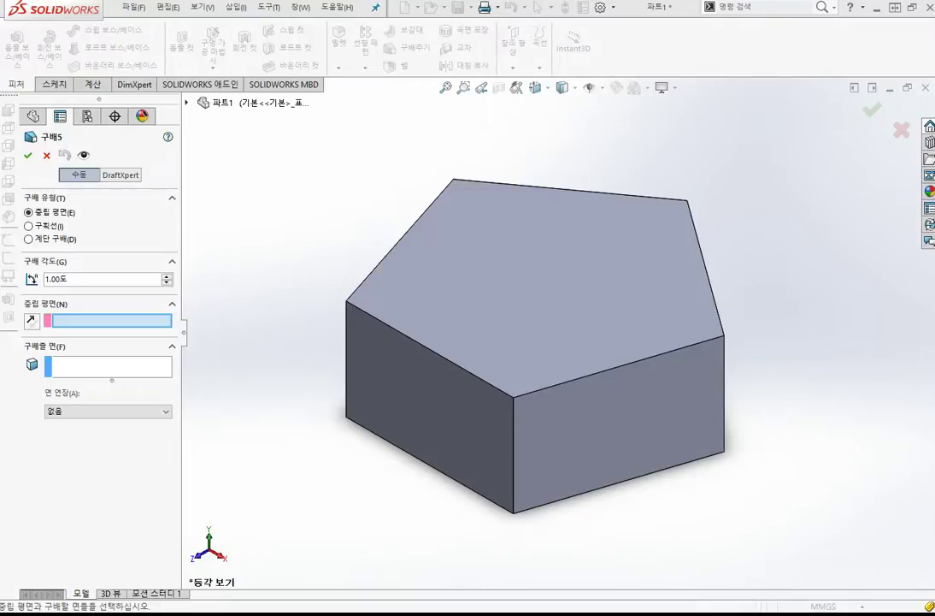
pyautogui.click(532, 295)
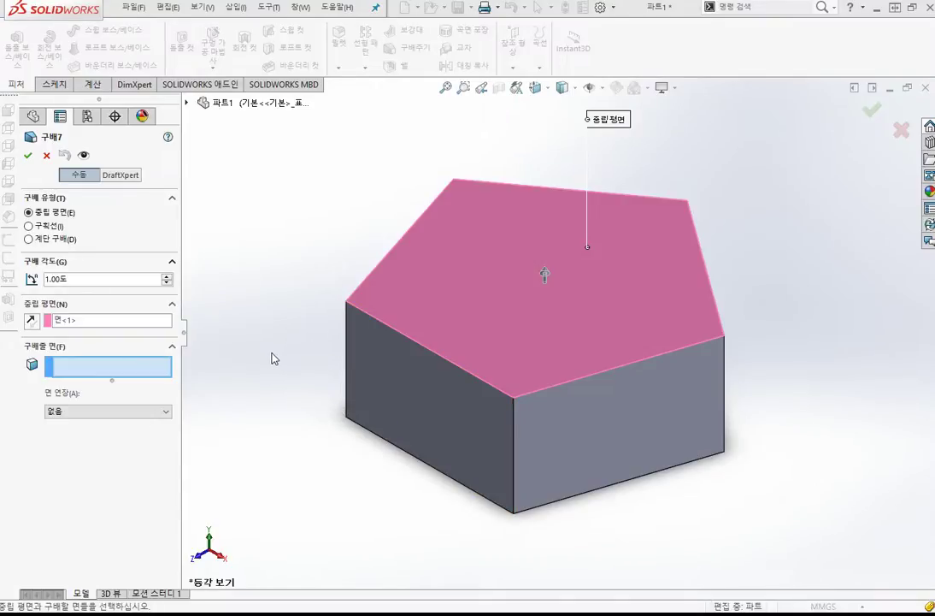
pyautogui.click(402, 404)
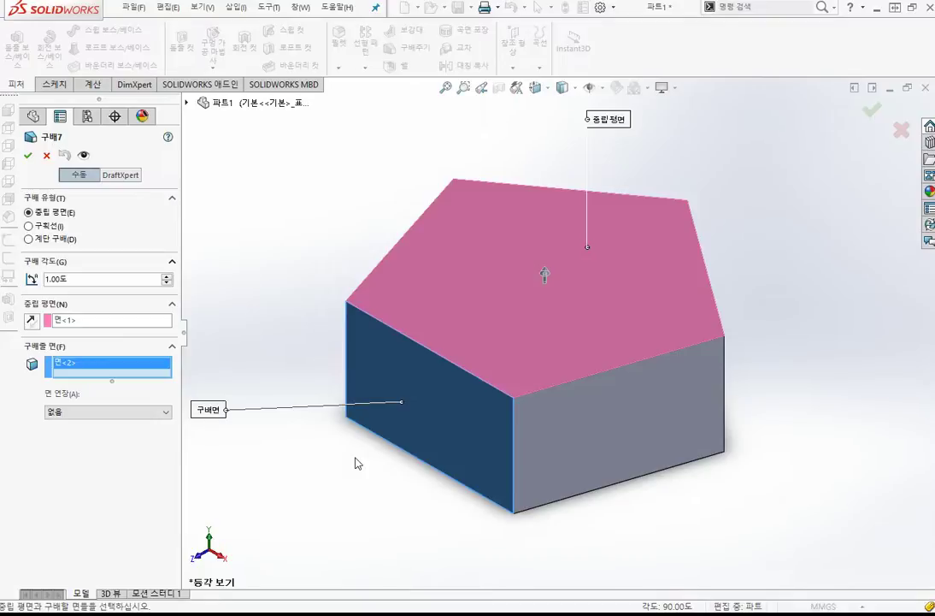
pyautogui.doubleClick(127, 281)
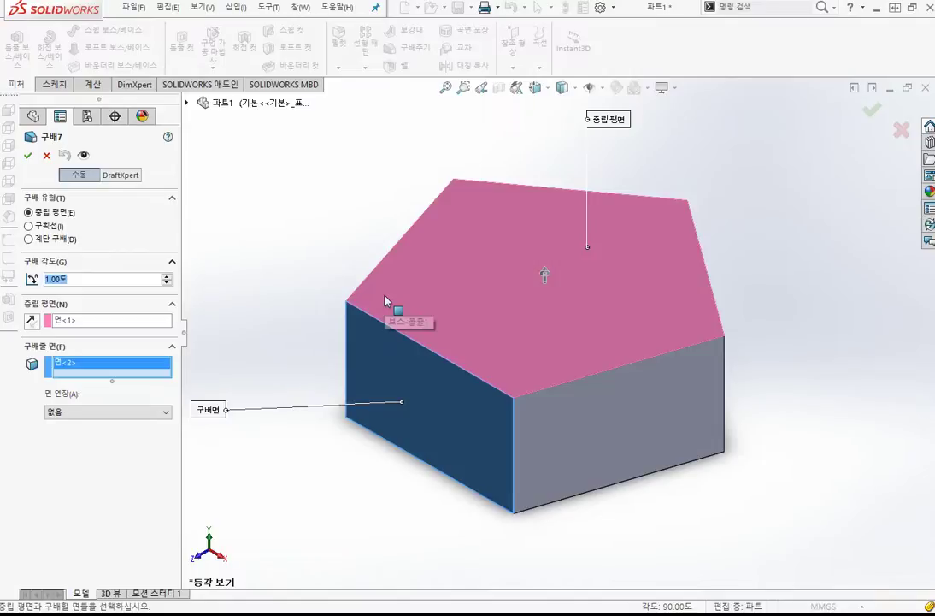
pyautogui.write('30')
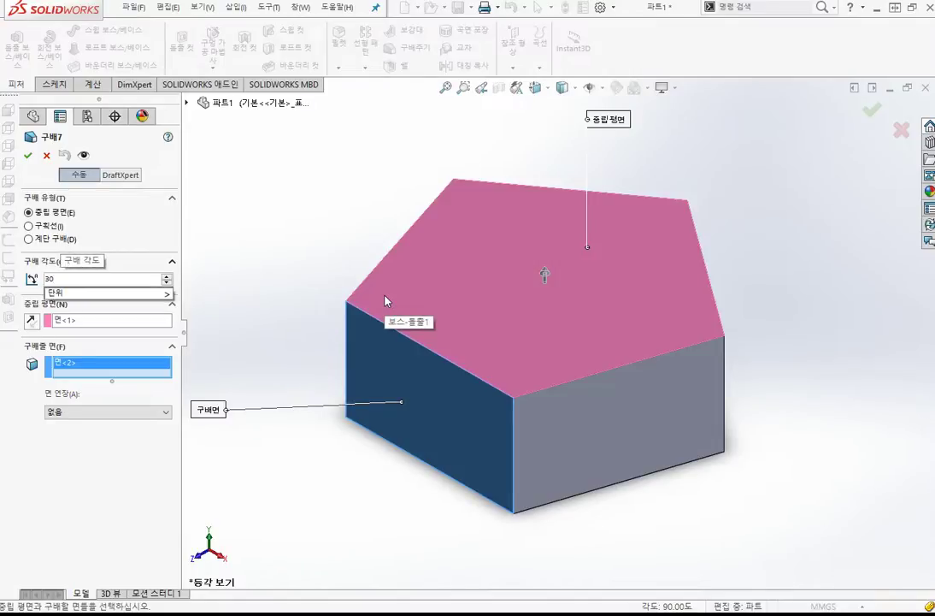
pyautogui.press('Tab')
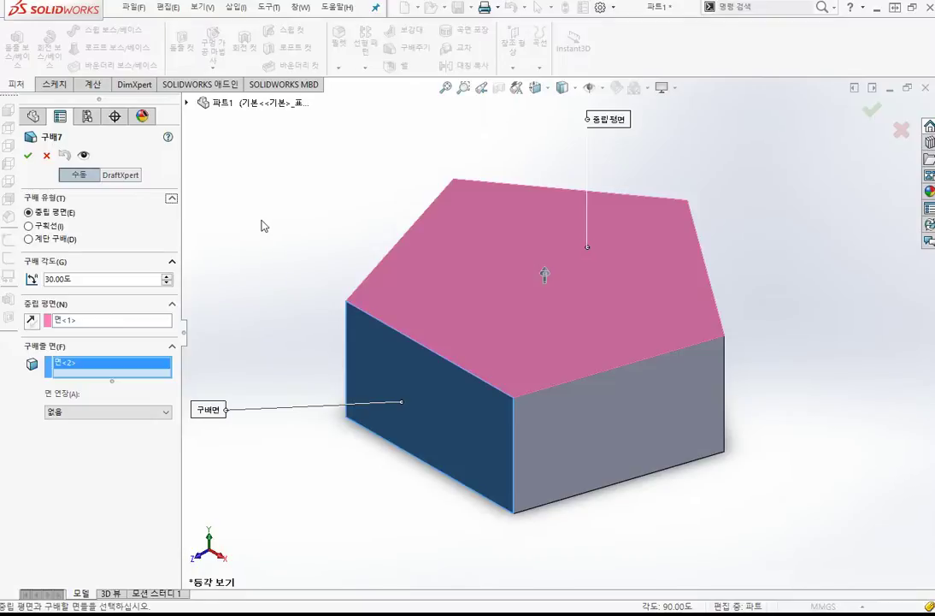
pyautogui.click(29, 156)
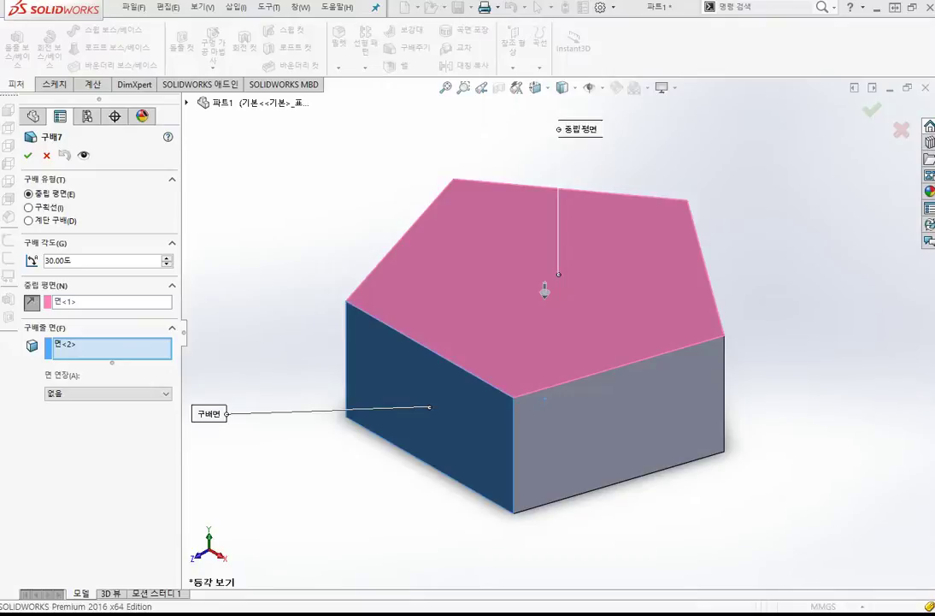
pyautogui.click(46, 156)
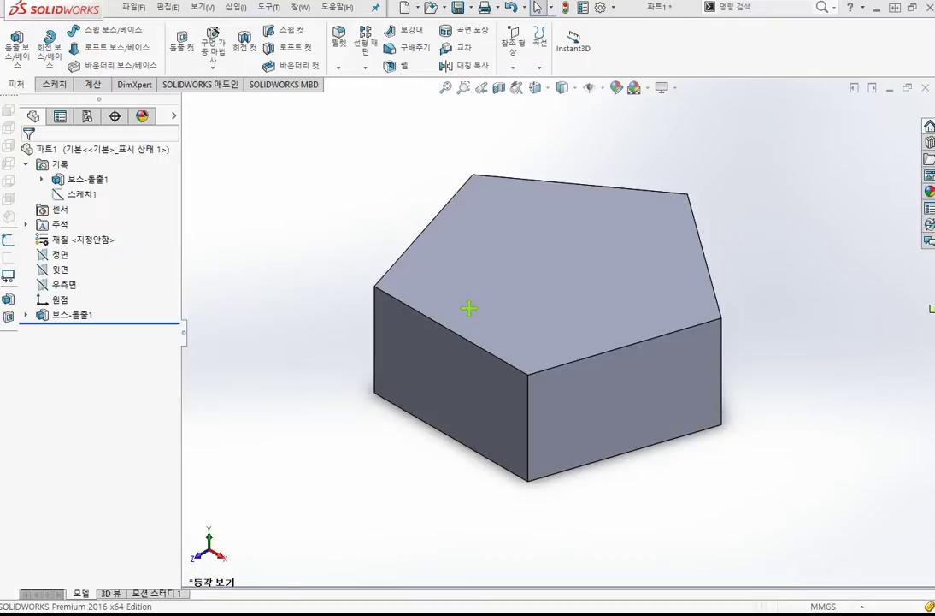
# Step: Sketch a slanted line on a side face of the pentagonal block, rising across the block's full width between its outer vertical edges
pyautogui.click(678, 382)
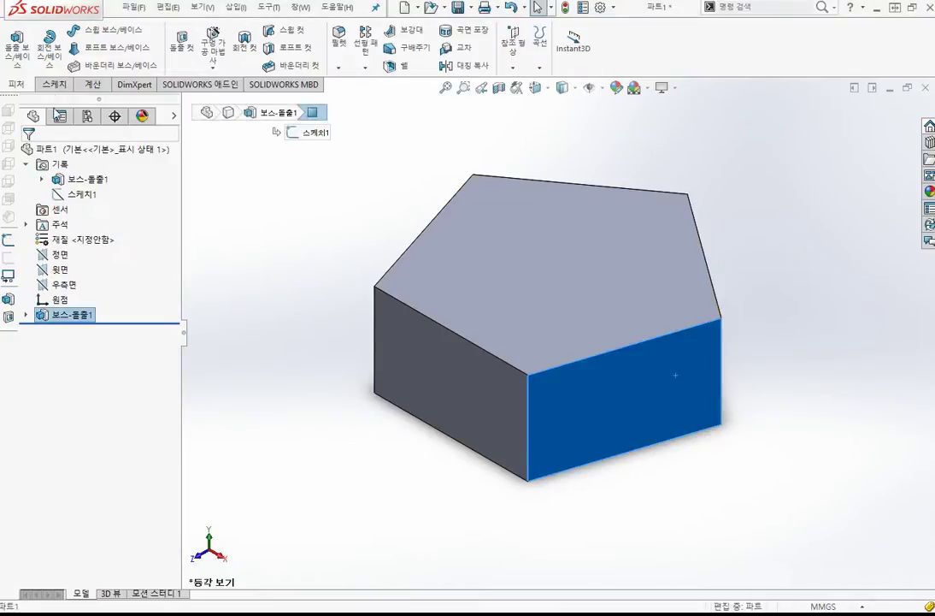
pyautogui.click(54, 84)
pyautogui.click(16, 41)
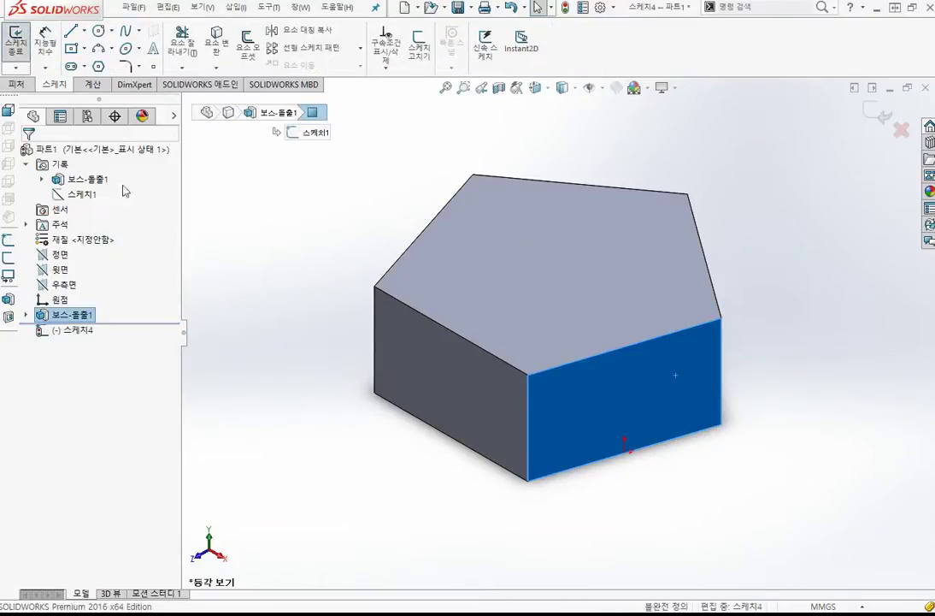
pyautogui.hotkey('ctrl', '8')
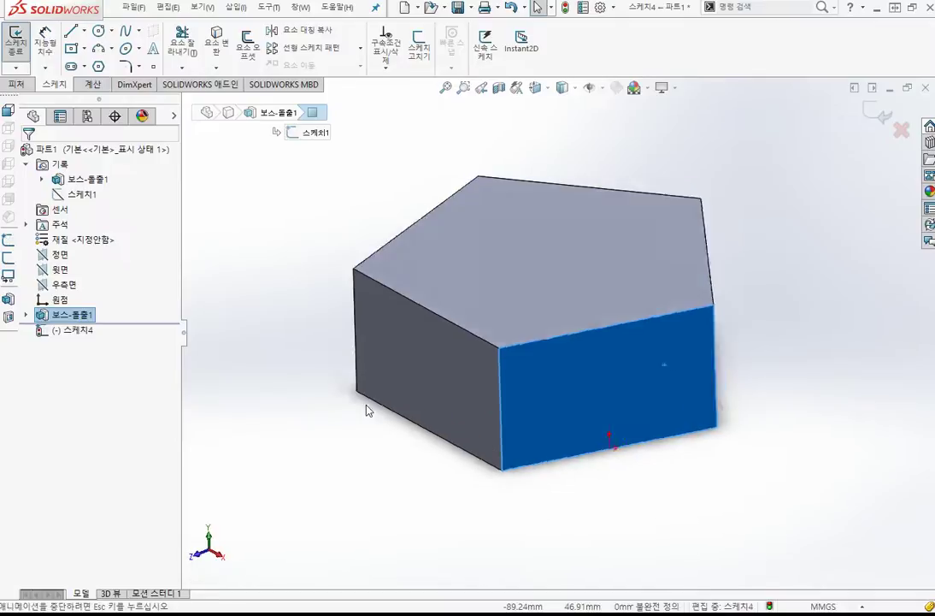
pyautogui.click(72, 32)
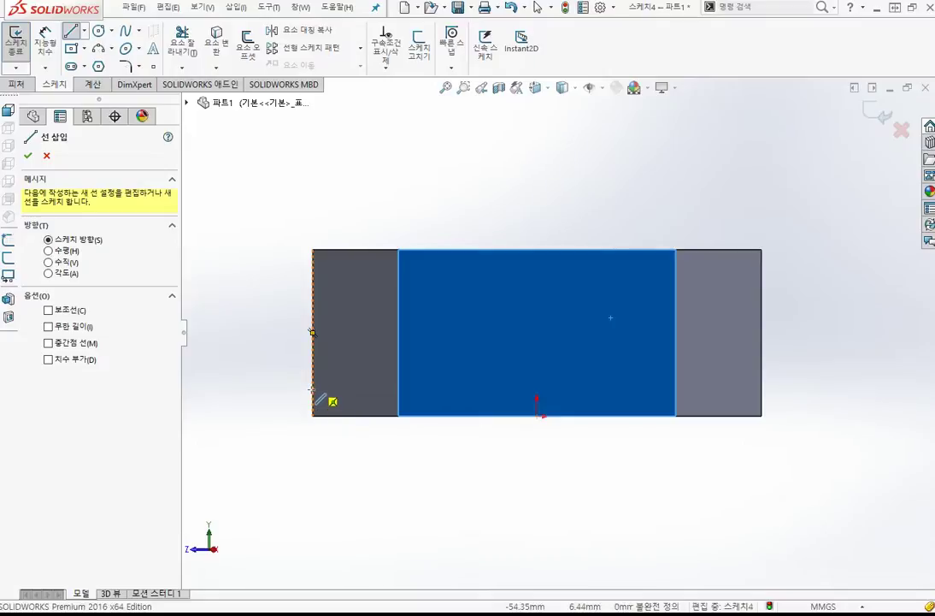
pyautogui.click(312, 331)
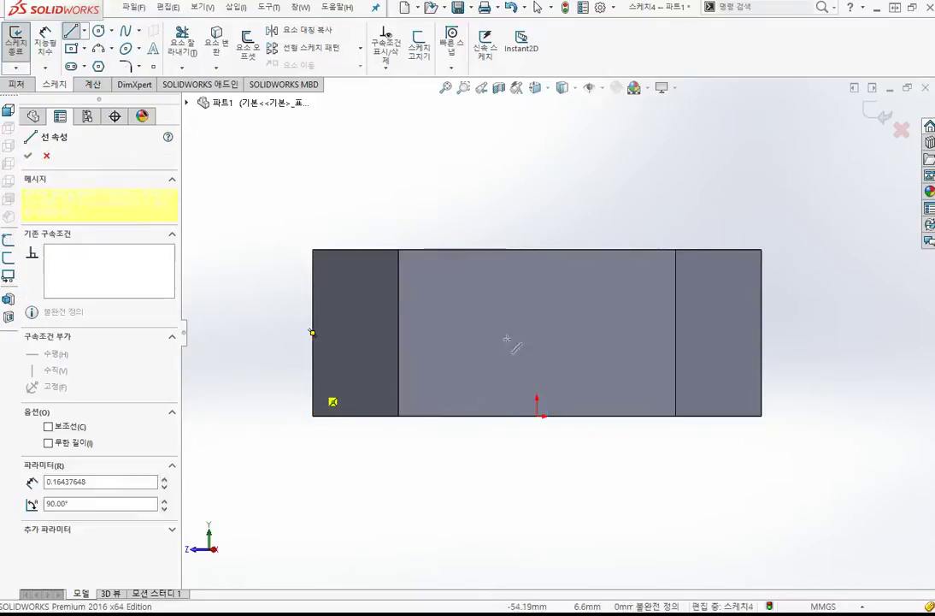
pyautogui.click(762, 277)
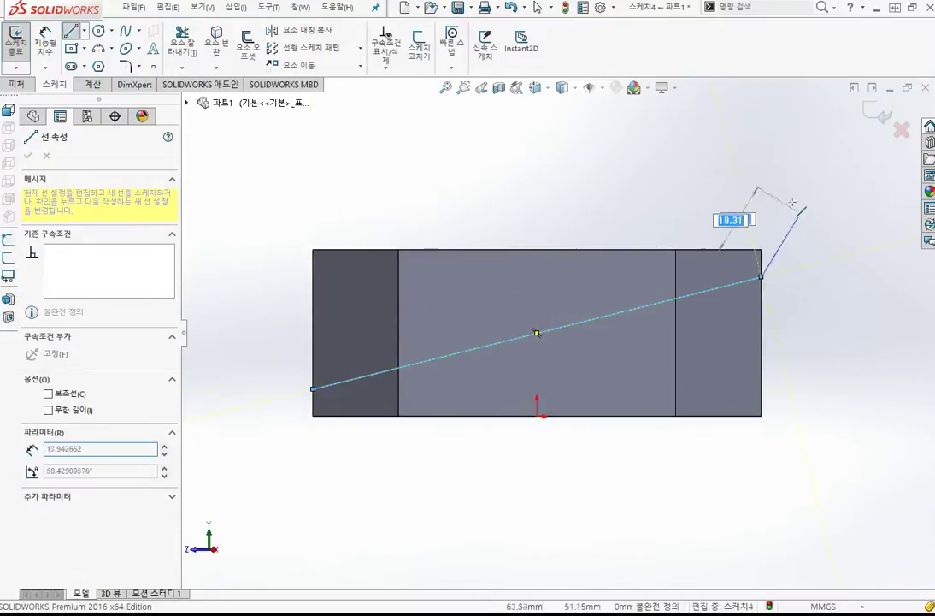
pyautogui.press('Escape')
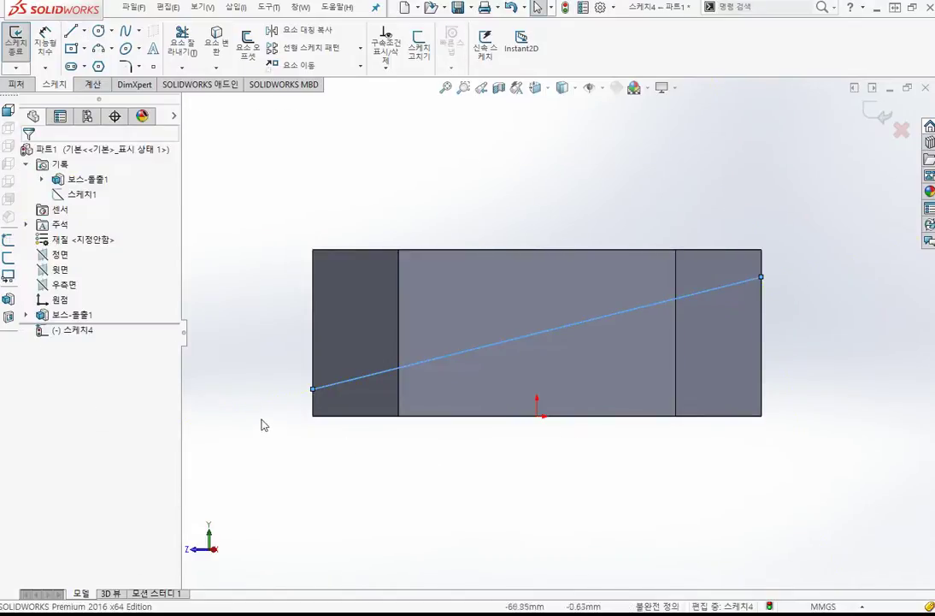
pyautogui.click(16, 53)
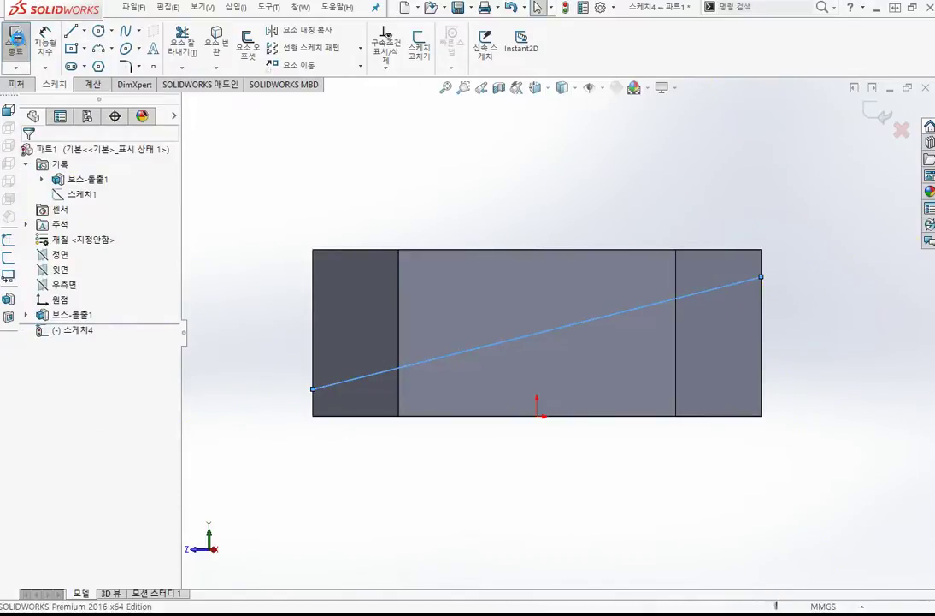
pyautogui.click(24, 86)
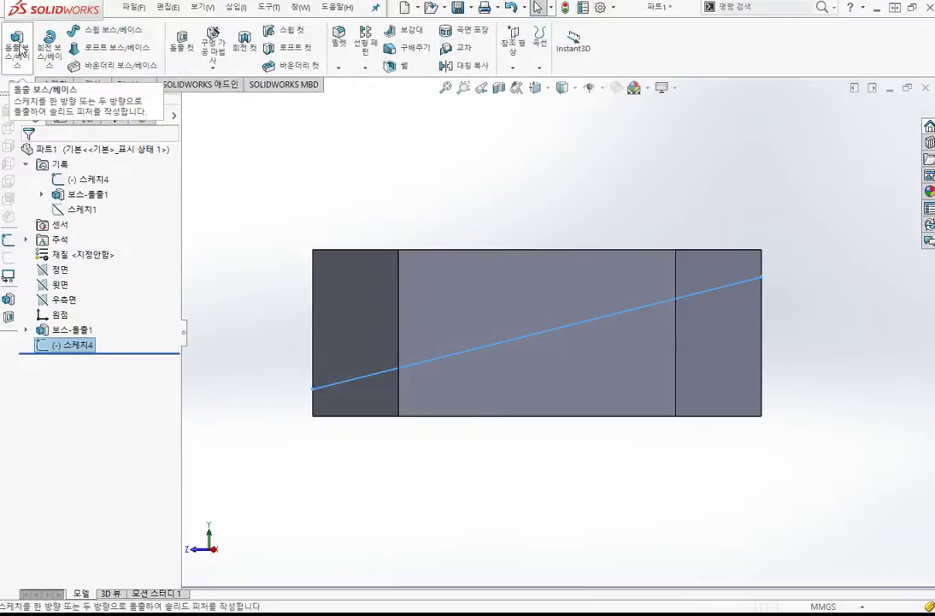
# Step: Project the slanted sketch line onto all five side faces of the pentagonal block as a Projection split line
pyautogui.click(544, 68)
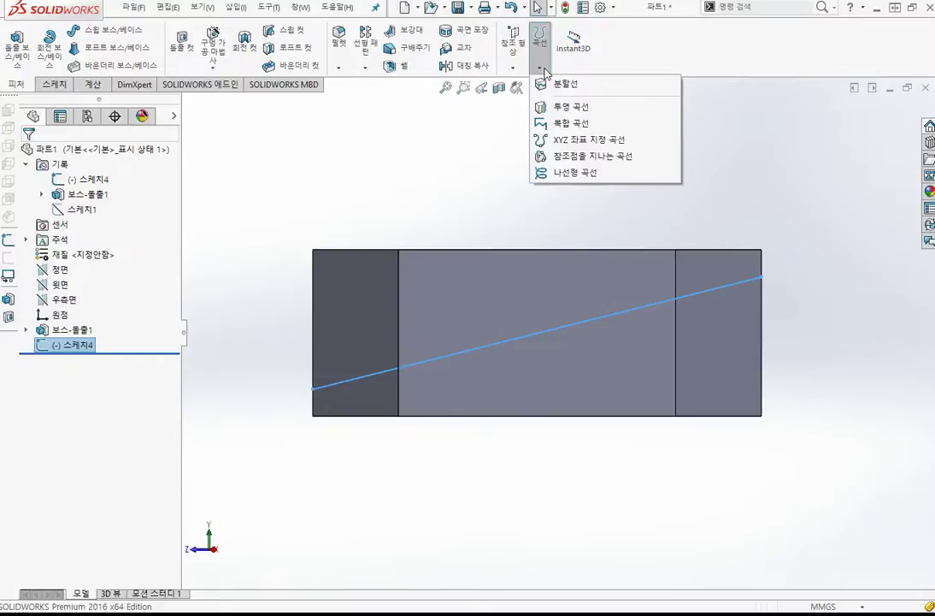
pyautogui.click(549, 71)
pyautogui.click(548, 69)
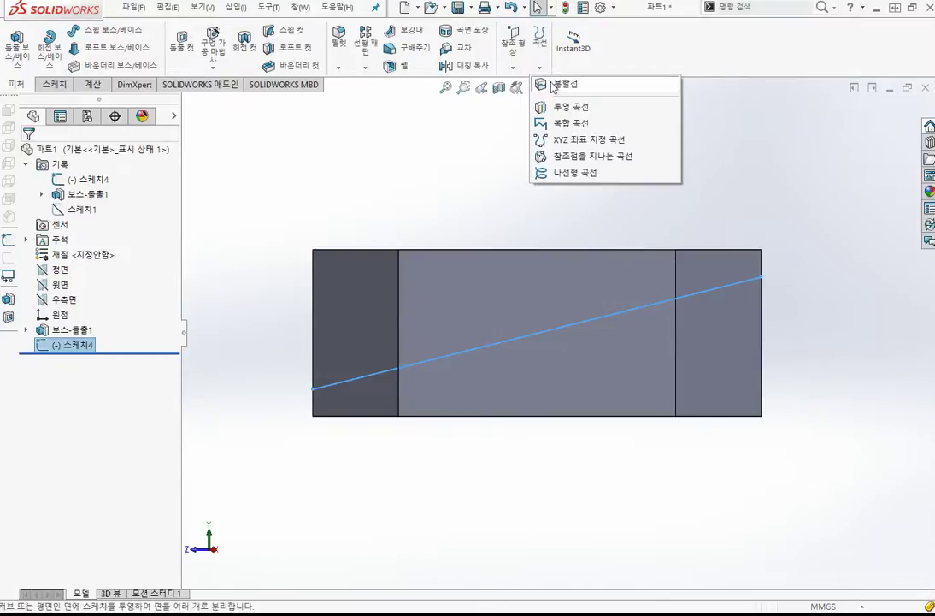
pyautogui.click(552, 86)
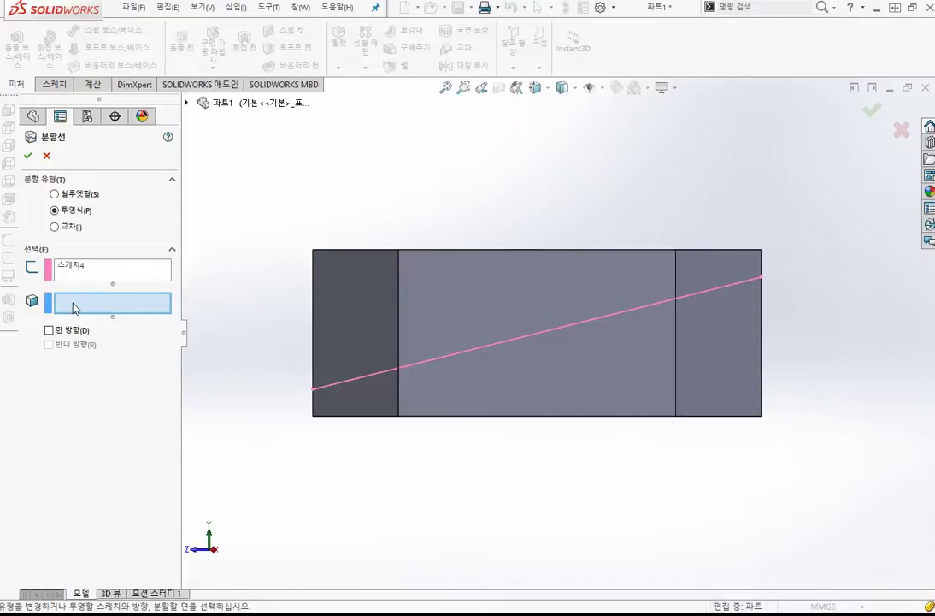
pyautogui.click(355, 330)
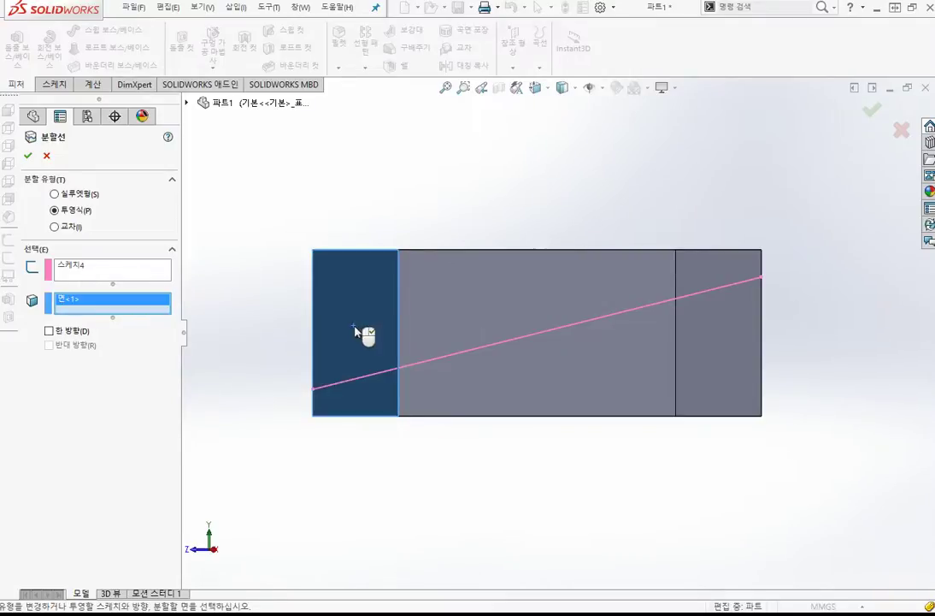
pyautogui.click(479, 294)
pyautogui.click(698, 347)
pyautogui.moveTo(757, 351); pyautogui.dragTo(536, 432, button='middle')
pyautogui.click(692, 356)
pyautogui.moveTo(693, 355); pyautogui.dragTo(748, 375, button='middle')
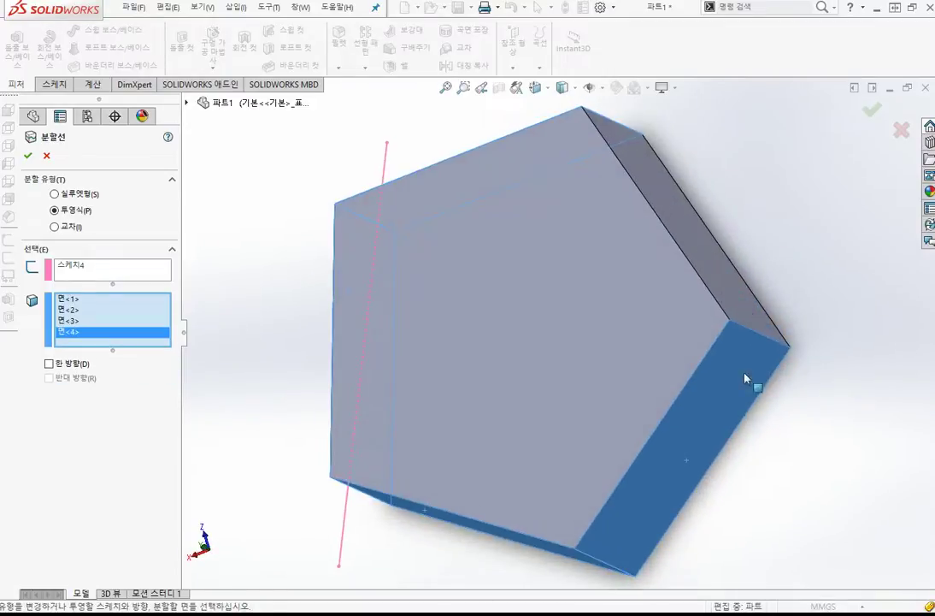
pyautogui.click(740, 292)
pyautogui.moveTo(545, 272); pyautogui.dragTo(493, 211, button='middle')
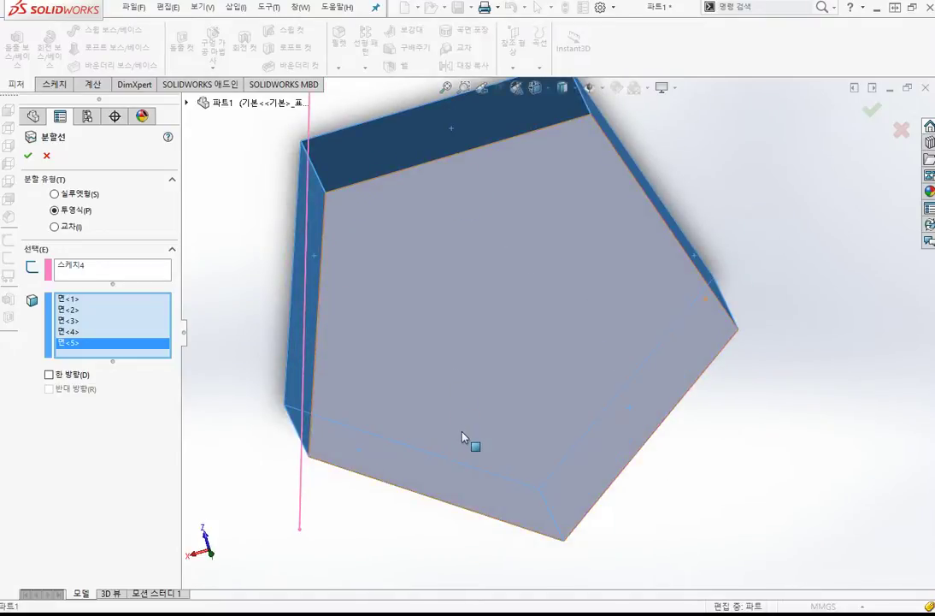
pyautogui.hotkey('ctrl', '7')
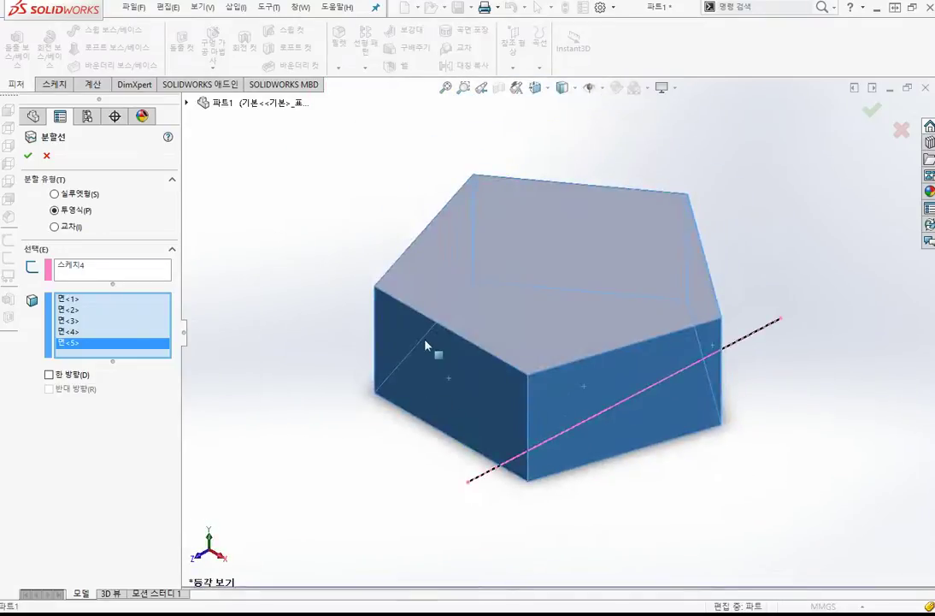
pyautogui.click(30, 156)
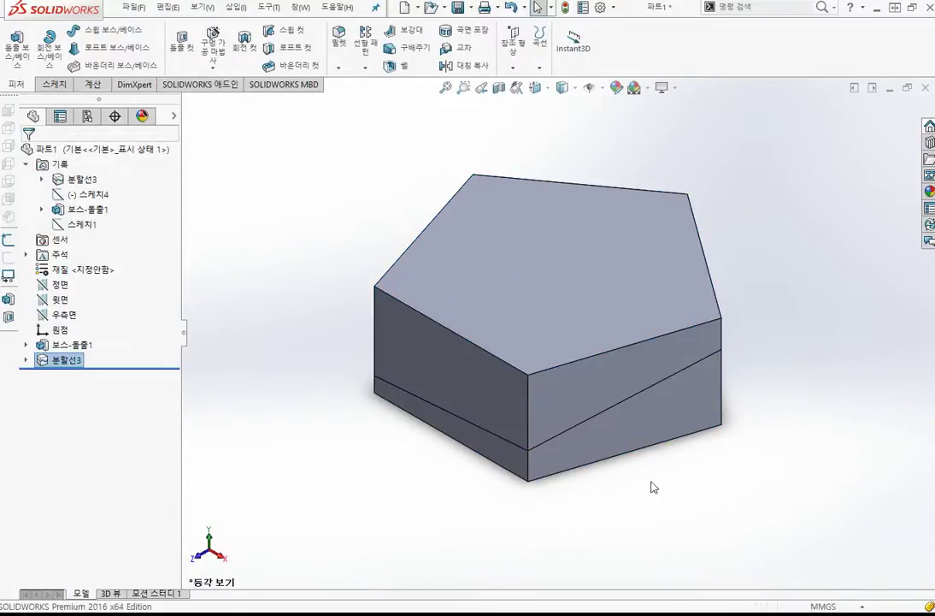
pyautogui.moveTo(683, 500); pyautogui.dragTo(565, 502, button='middle')
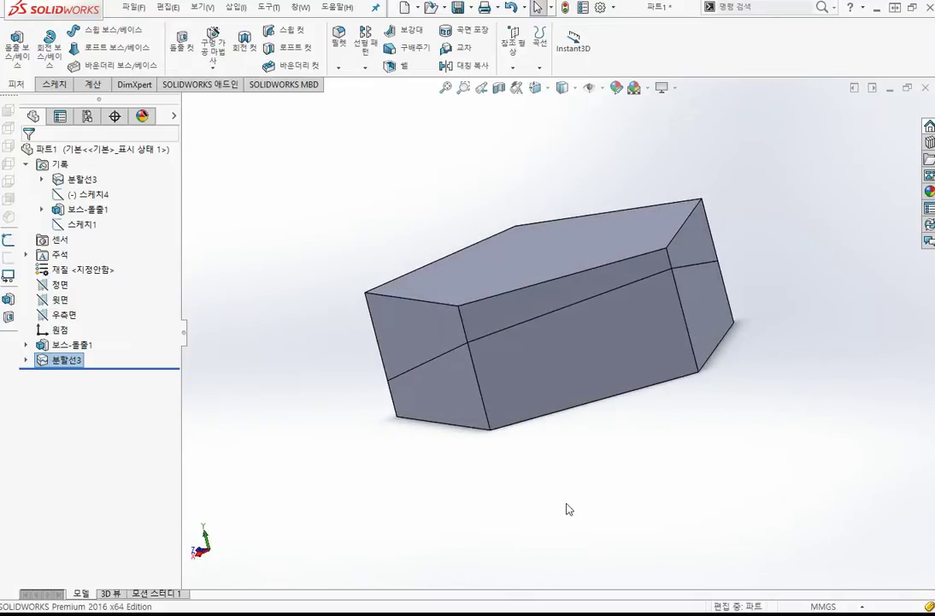
# Step: Apply a 30-degree parting-line draft along the five split edges, using the block's top face as the direction of pull
pyautogui.hotkey('ctrl', '7')
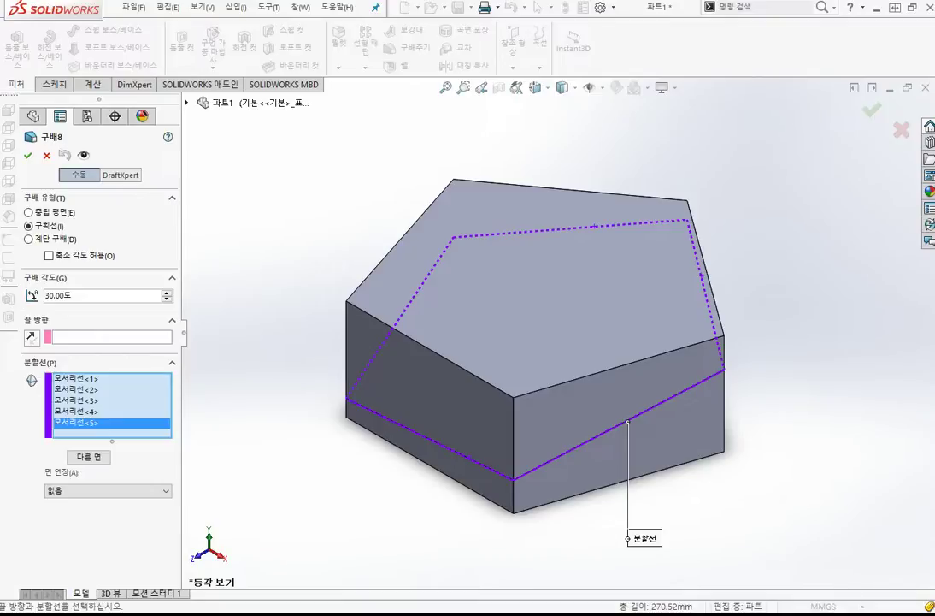
pyautogui.click(130, 337)
pyautogui.click(517, 295)
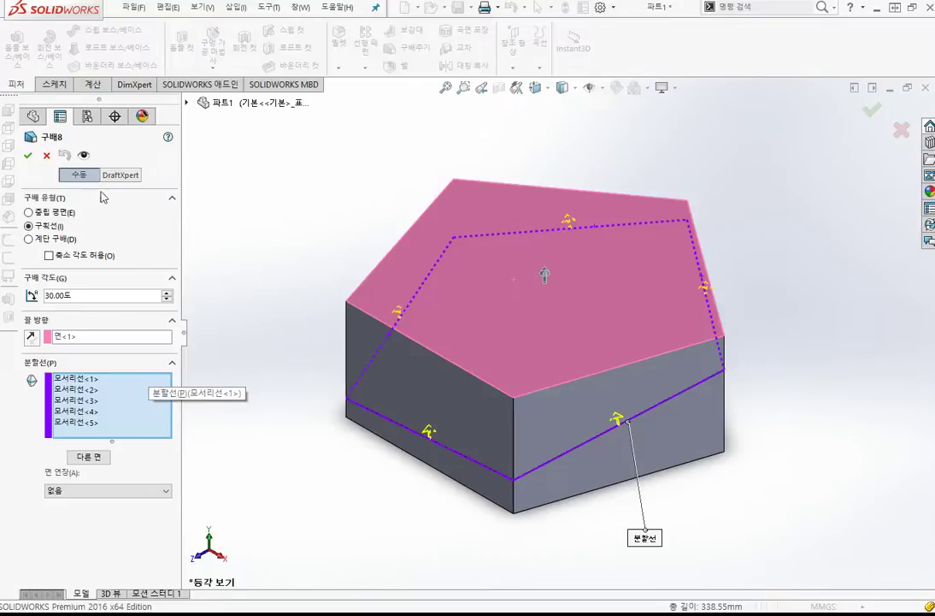
pyautogui.click(28, 157)
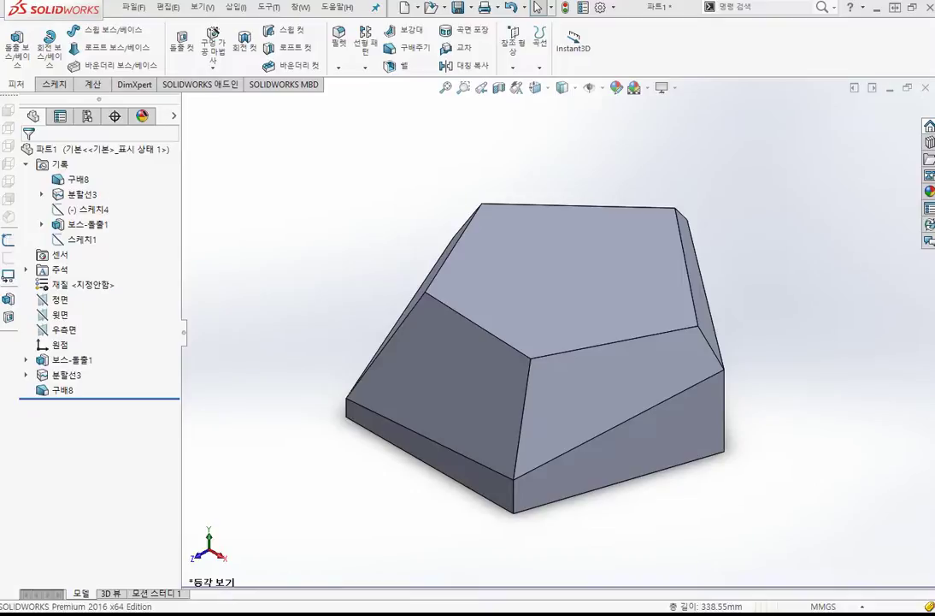
# Step: Delete the parting-line draft from the pentagonal block
pyautogui.click(62, 390)
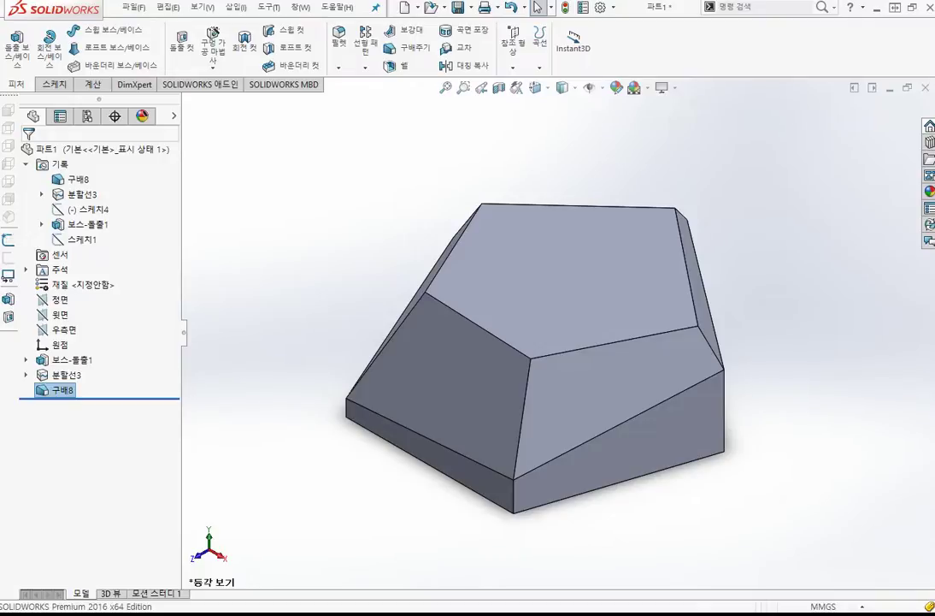
pyautogui.click(67, 392)
pyautogui.click(66, 391)
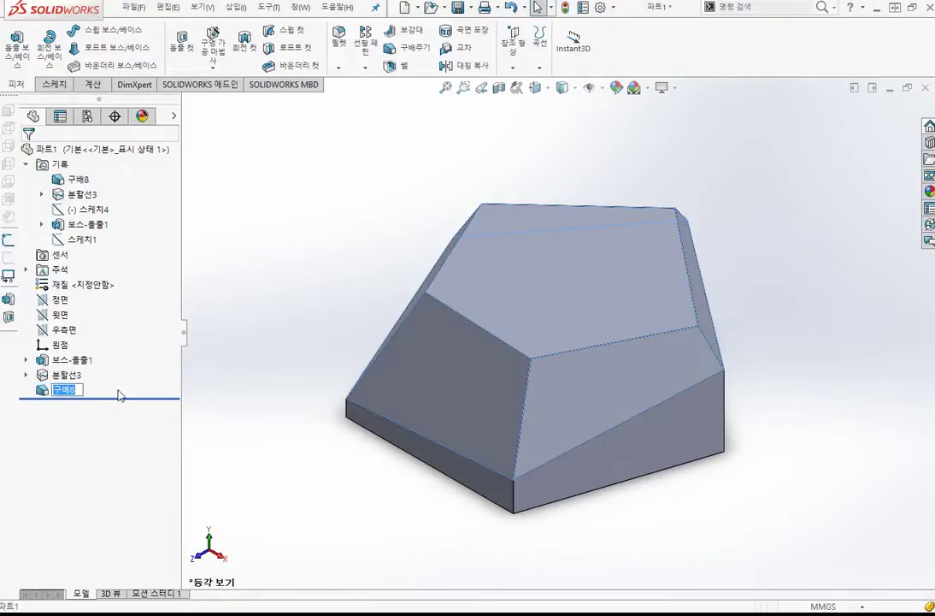
pyautogui.press('Escape')
pyautogui.press('Delete')
pyautogui.press('Return')
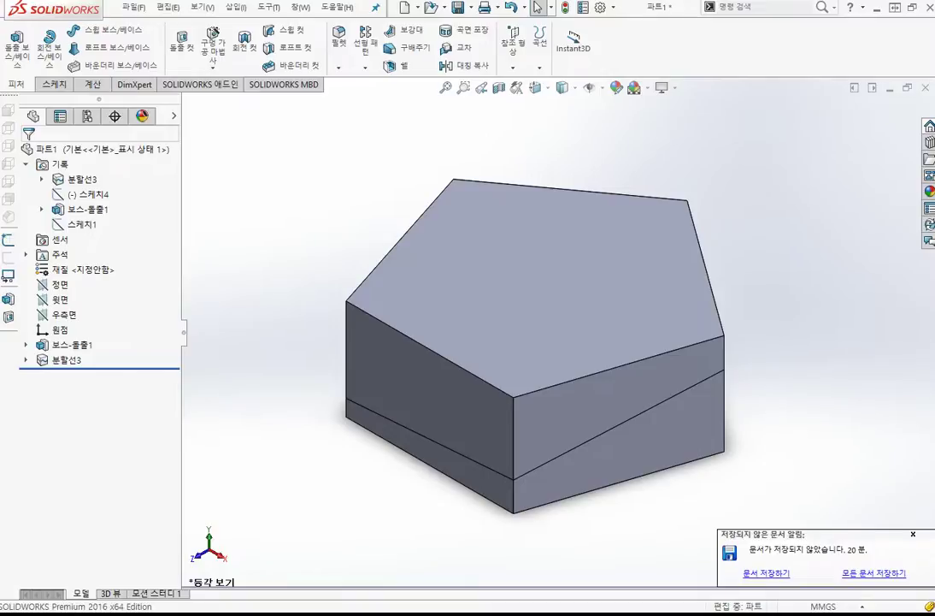
# Step: Remove the split line and its slanted-line sketch, keeping only the extruded pentagonal block
pyautogui.click(69, 362)
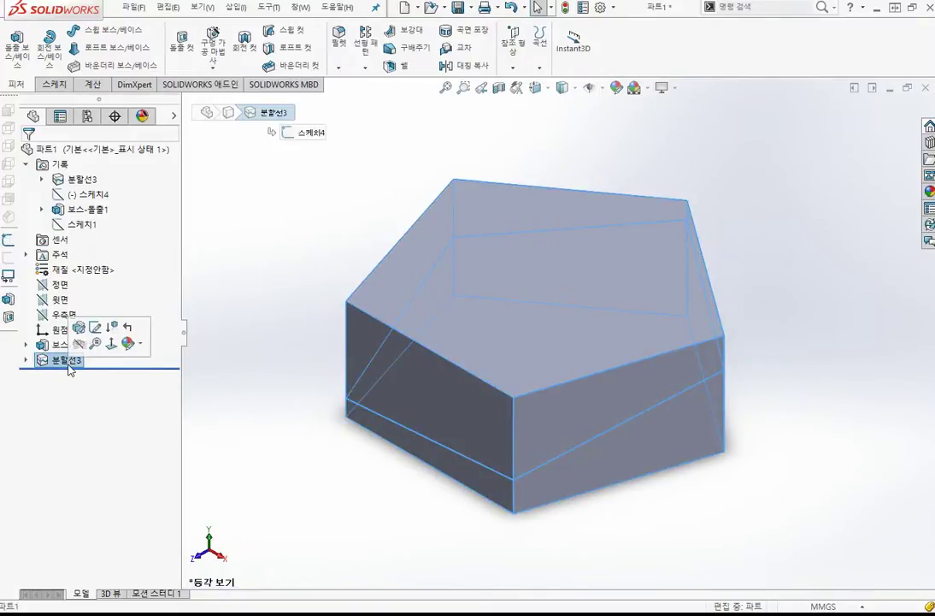
pyautogui.hotkey('ctrl', 'z')
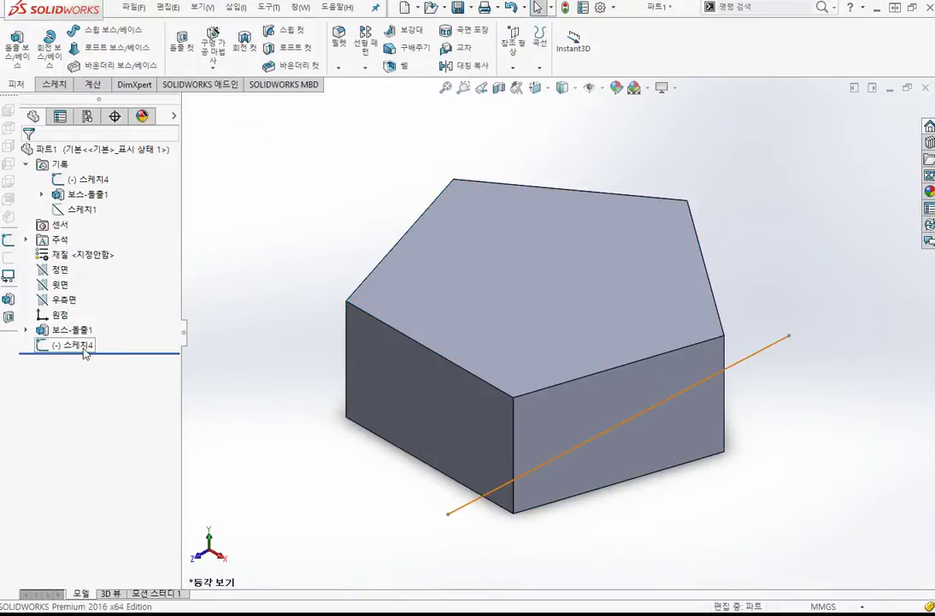
pyautogui.click(83, 346)
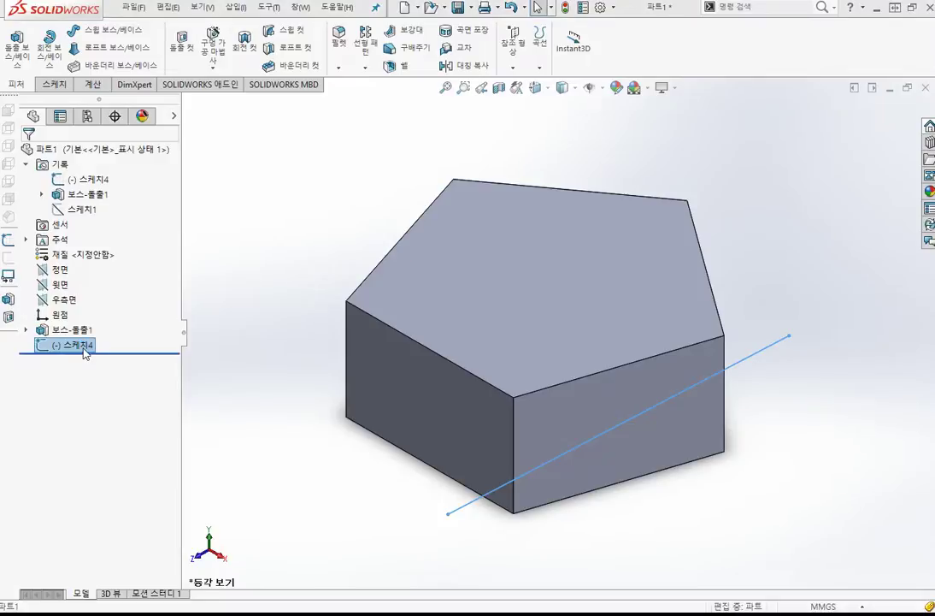
pyautogui.hotkey('ctrl', 'z')
# Step: Sketch a stepped zigzag chain of eight connected lines on a side face, spanning the block's full width between its outer vertical edges
pyautogui.click(54, 83)
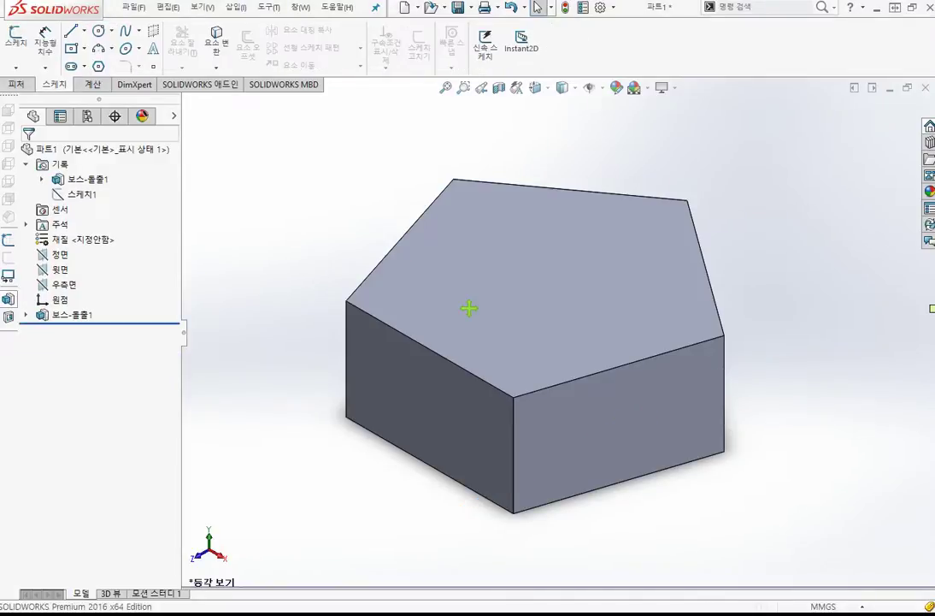
pyautogui.click(616, 409)
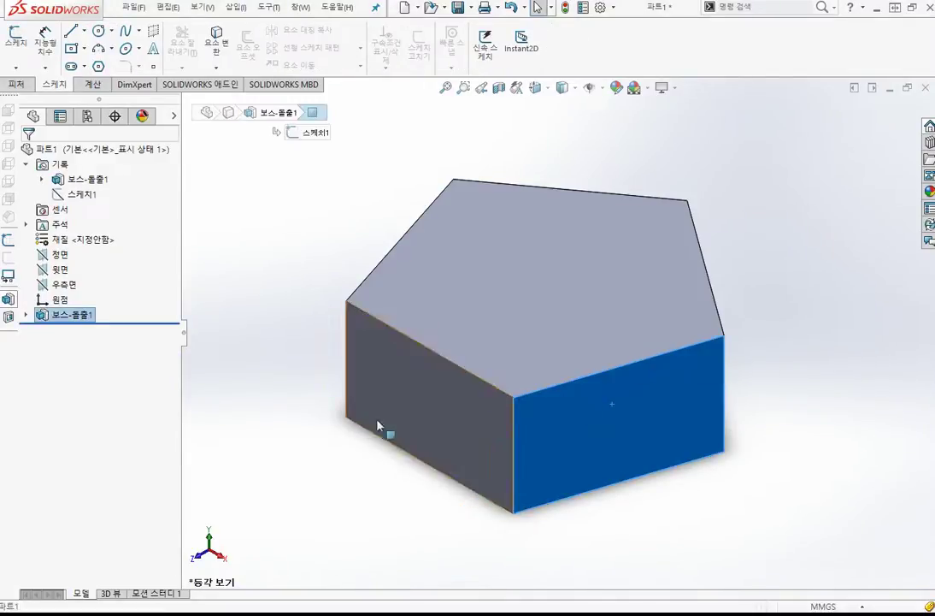
pyautogui.hotkey('ctrl', '8')
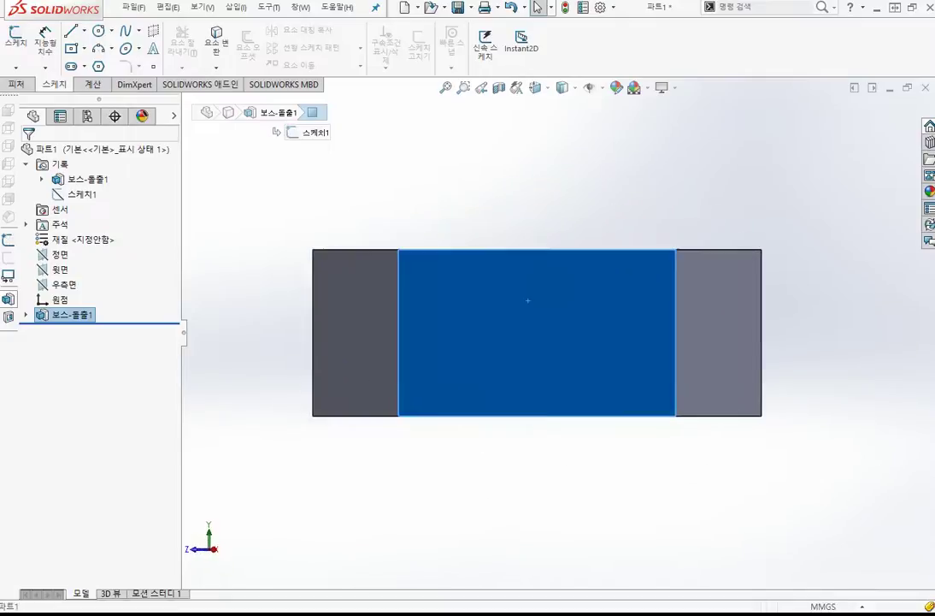
pyautogui.click(20, 43)
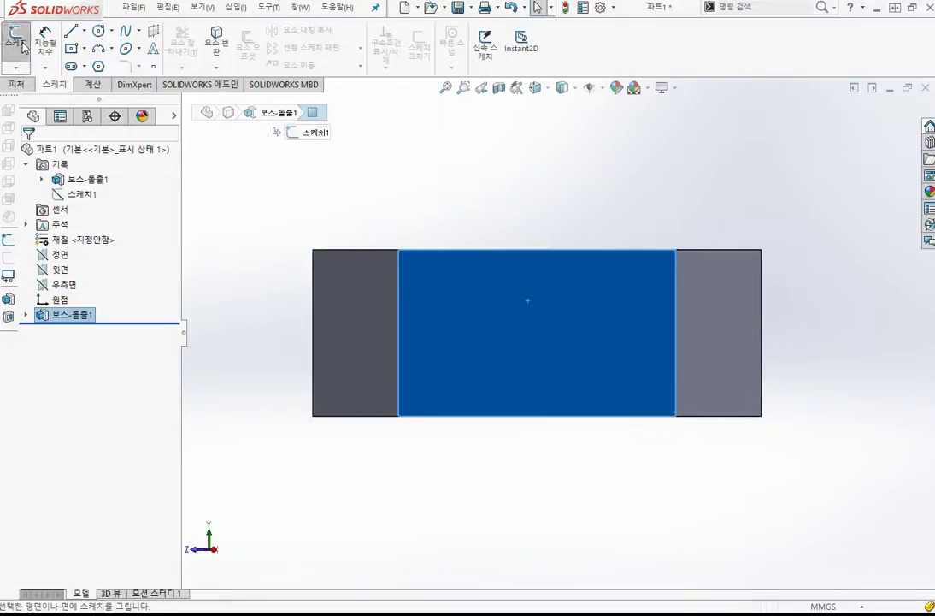
pyautogui.click(77, 34)
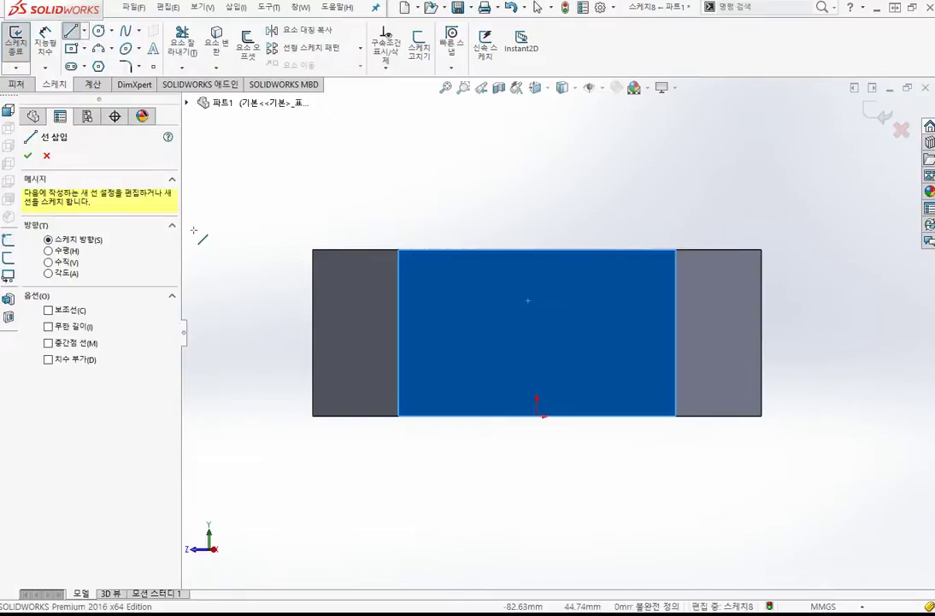
pyautogui.click(314, 390)
pyautogui.click(354, 390)
pyautogui.click(366, 344)
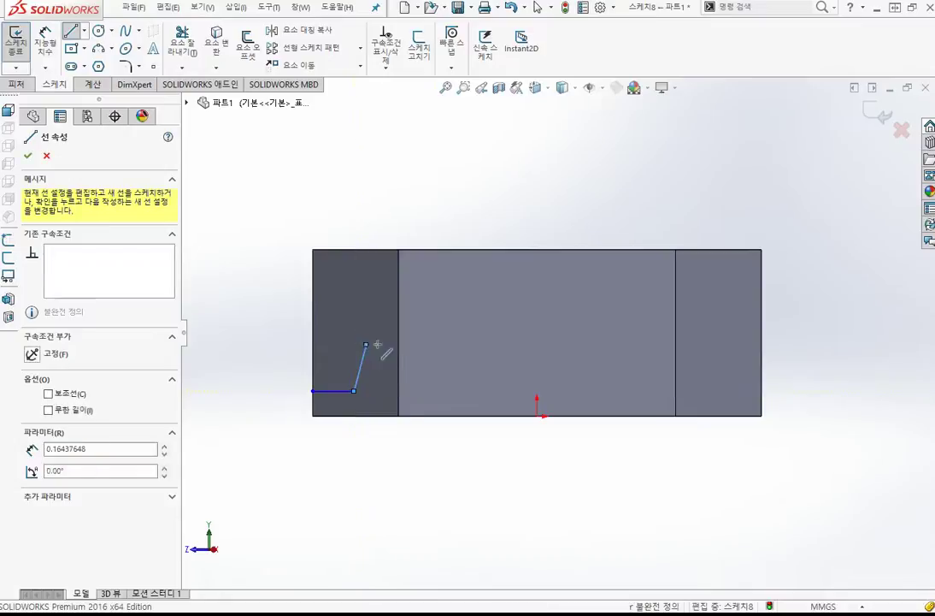
pyautogui.click(427, 344)
pyautogui.click(464, 313)
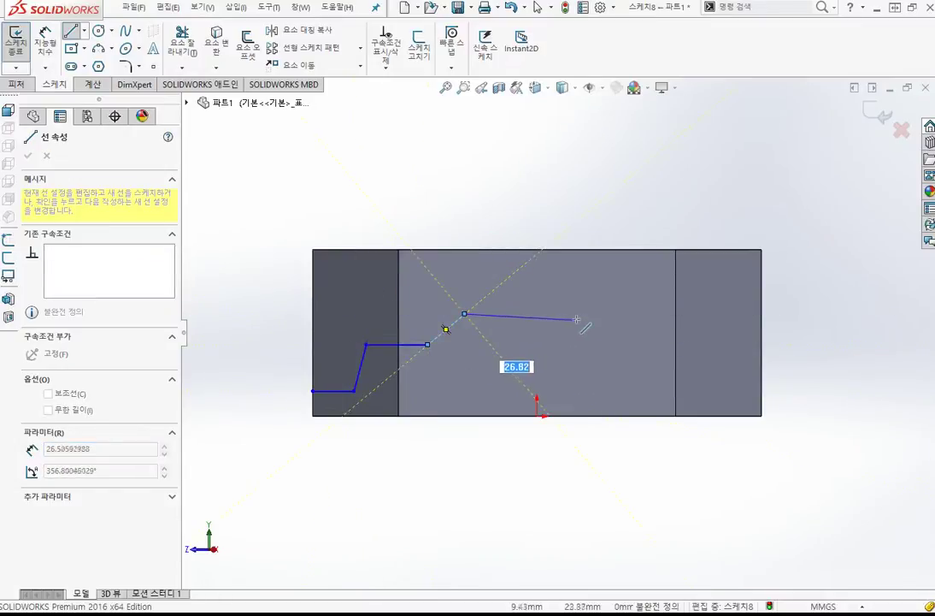
pyautogui.click(577, 314)
pyautogui.click(631, 338)
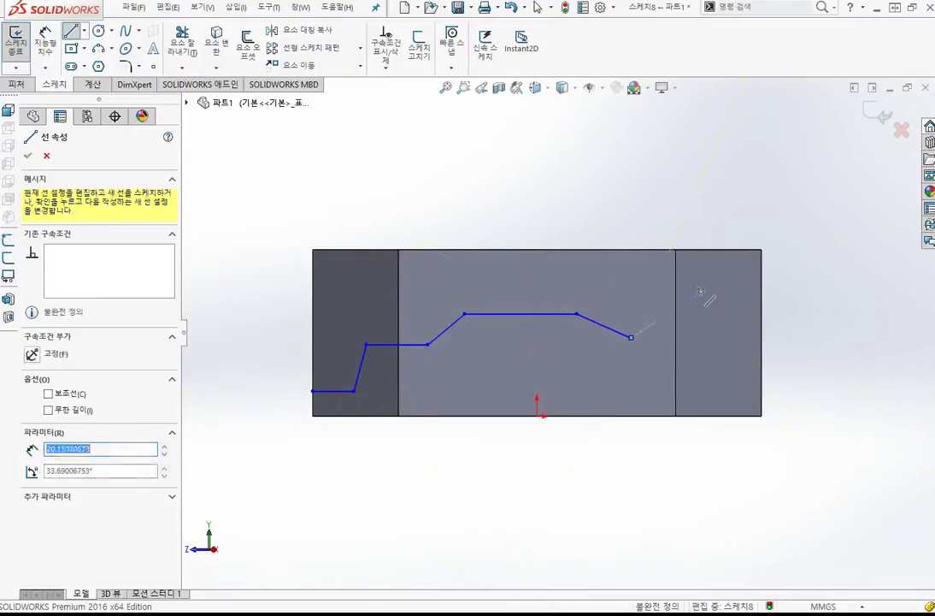
pyautogui.click(701, 292)
pyautogui.click(761, 272)
pyautogui.press('Escape')
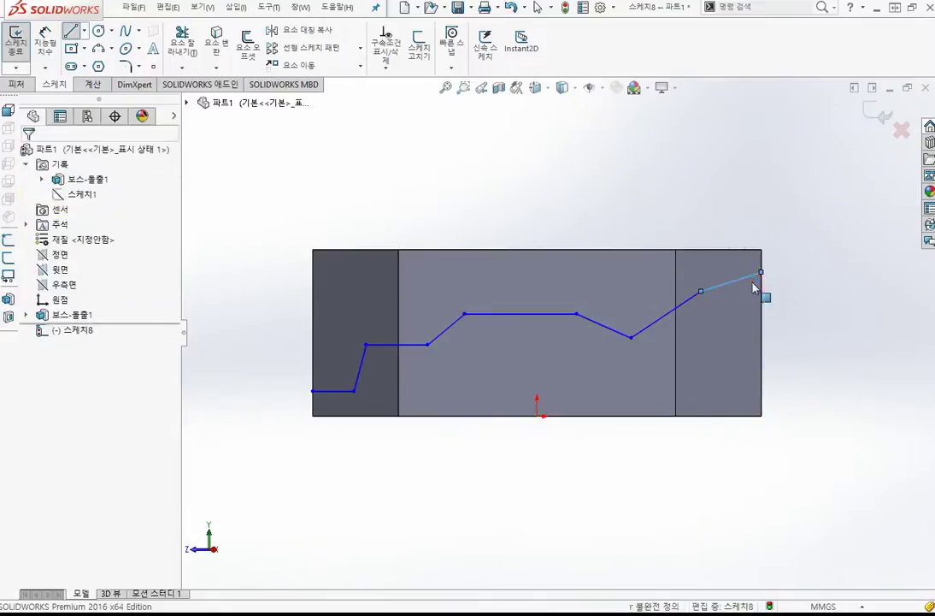
pyautogui.press('Escape')
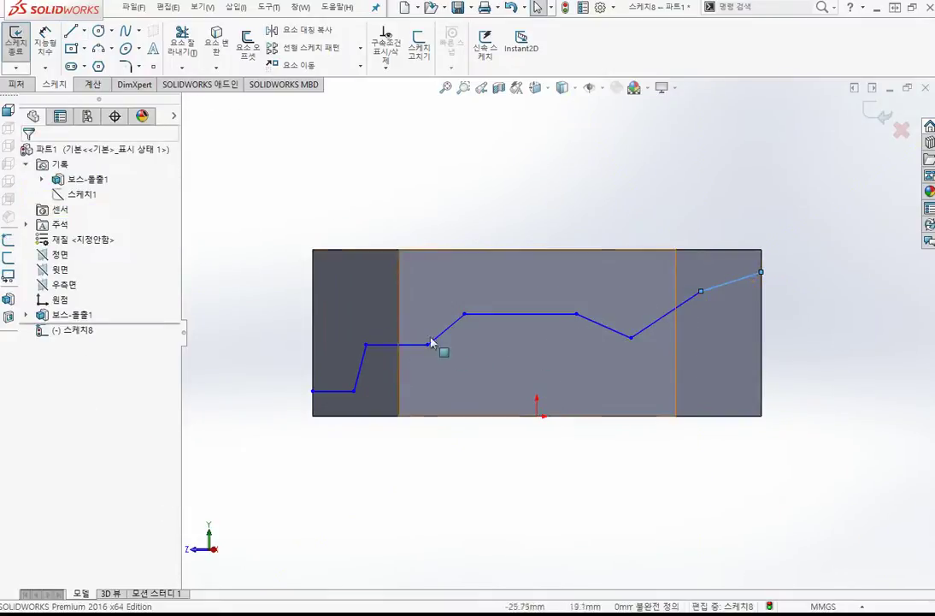
# Step: Project the zigzag sketch onto all five side faces of the block as a Projection split line
pyautogui.click(18, 86)
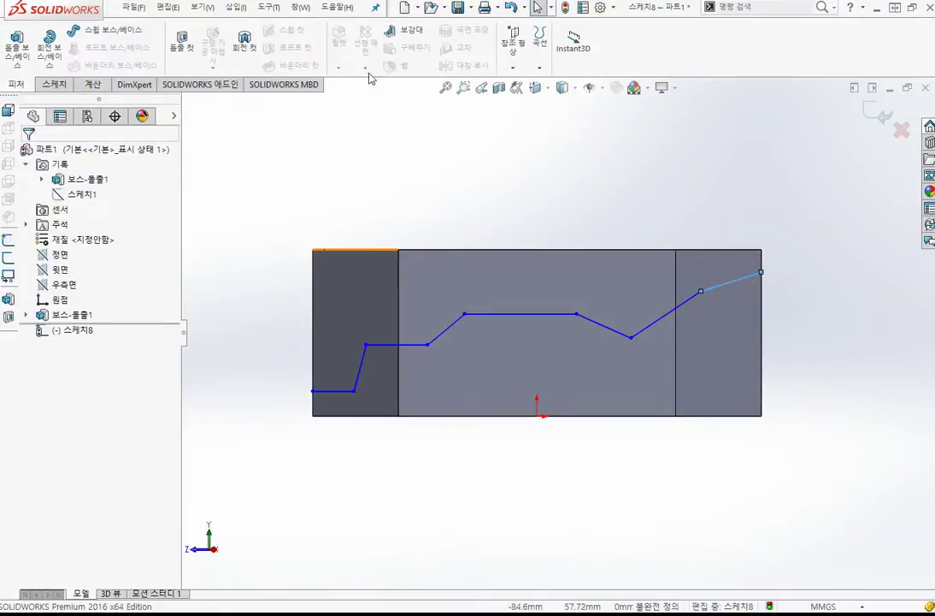
pyautogui.click(547, 66)
pyautogui.click(564, 116)
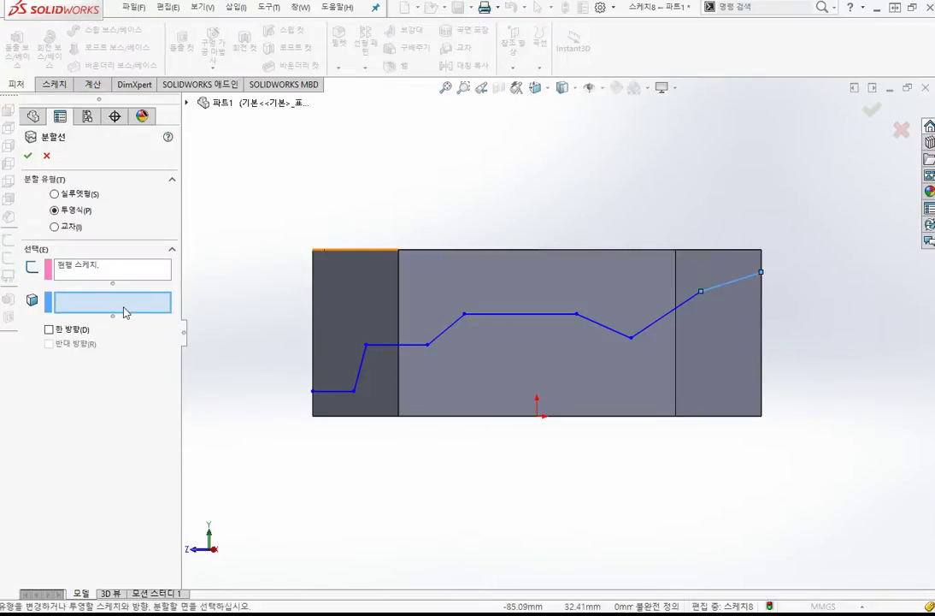
pyautogui.click(330, 308)
pyautogui.click(664, 278)
pyautogui.click(737, 287)
pyautogui.moveTo(758, 284); pyautogui.dragTo(556, 416, button='middle')
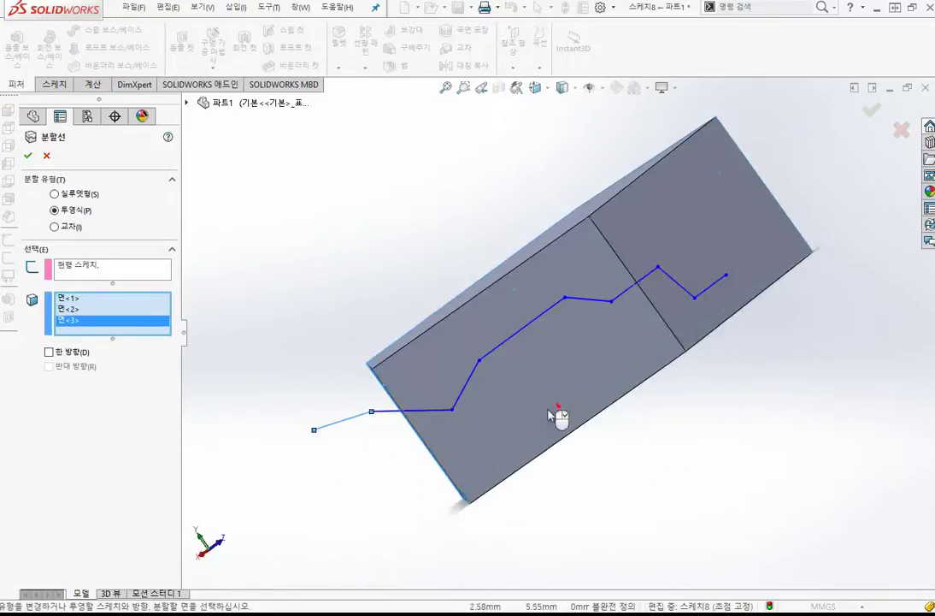
pyautogui.click(550, 412)
pyautogui.click(719, 218)
pyautogui.moveTo(718, 217); pyautogui.dragTo(628, 280, button='middle')
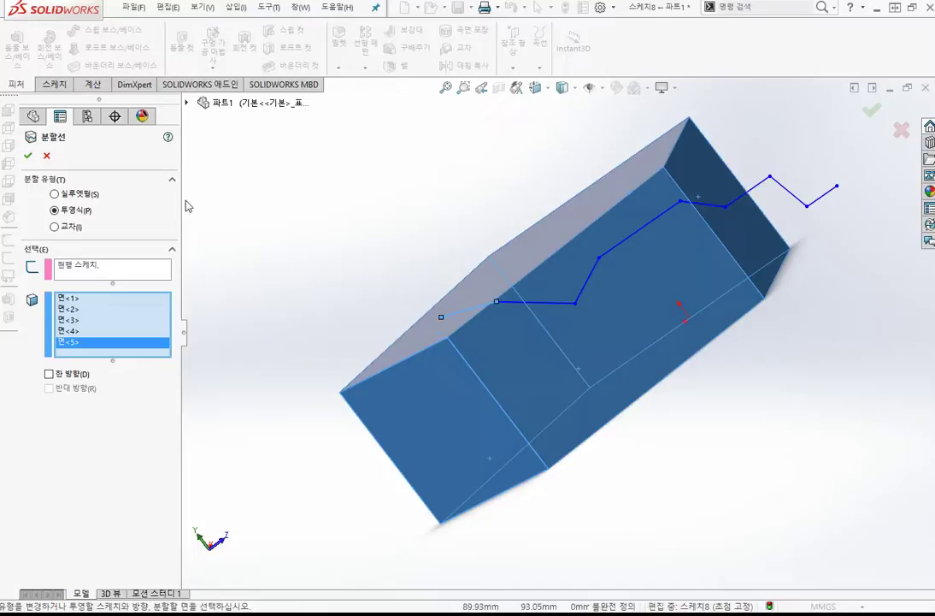
pyautogui.click(27, 154)
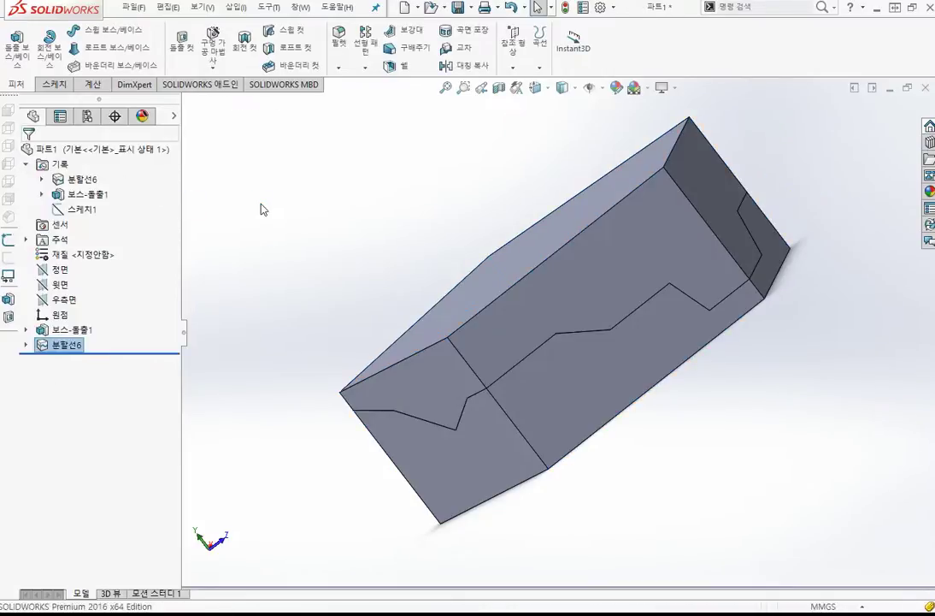
# Step: Set up a new draft of the Step Draft type with tapered steps, ready for parting-line selection
pyautogui.hotkey('ctrl', '7')
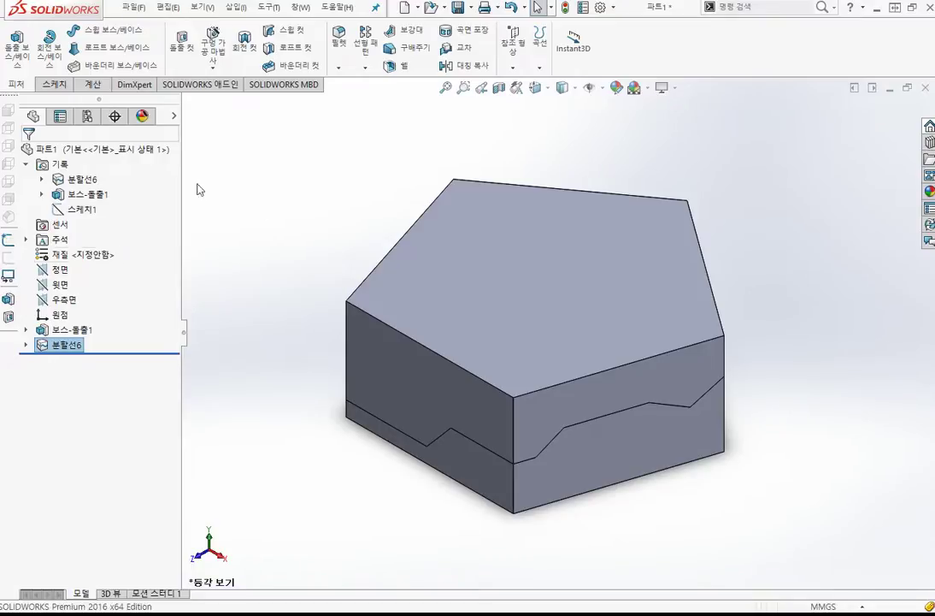
pyautogui.click(411, 51)
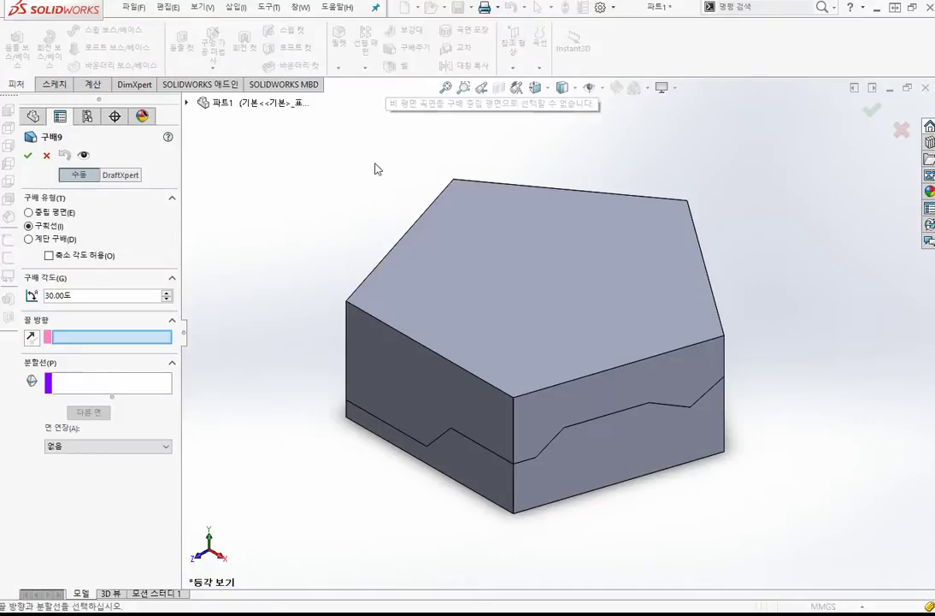
pyautogui.click(68, 244)
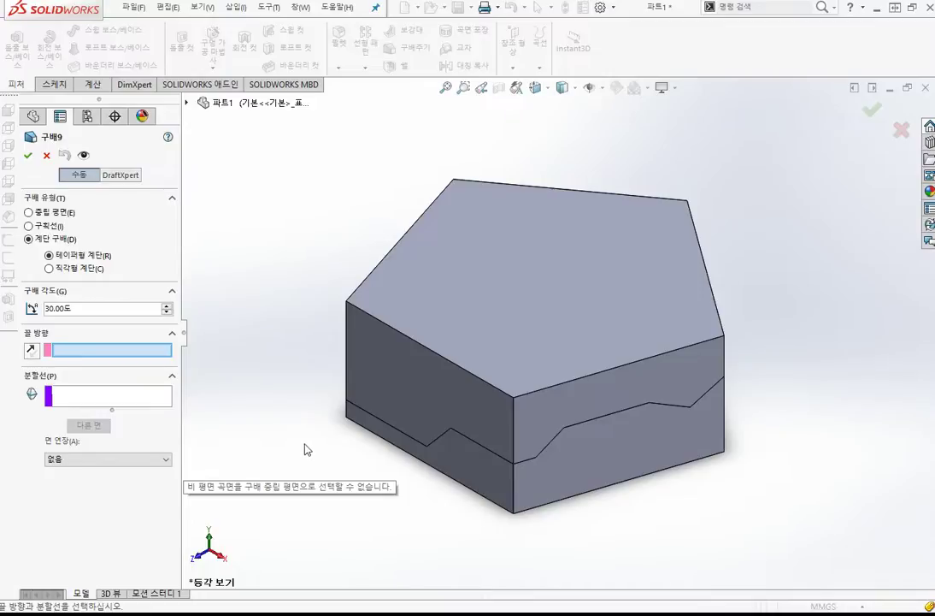
pyautogui.moveTo(307, 447); pyautogui.dragTo(268, 370, button='middle')
pyautogui.click(139, 400)
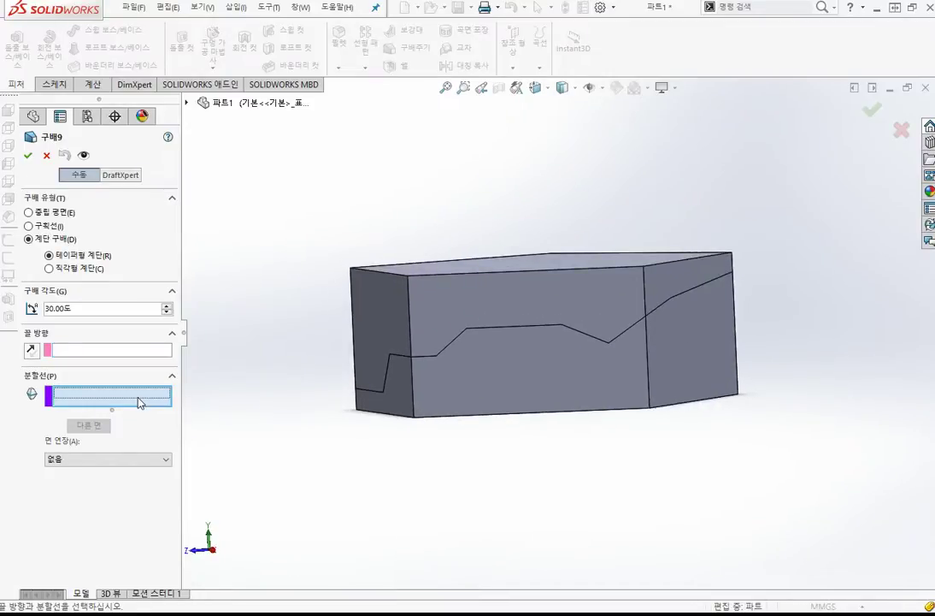
# Step: Choose the connected zigzag split-line edges across three adjacent side faces as parting lines, leaving out the outermost segment at each end
pyautogui.click(388, 371)
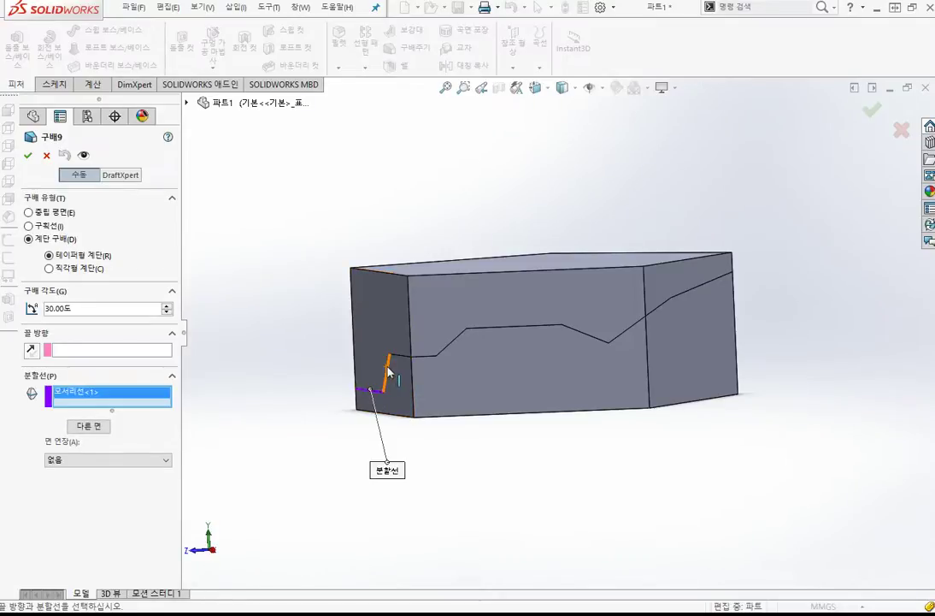
pyautogui.click(390, 360)
pyautogui.click(427, 353)
pyautogui.click(432, 354)
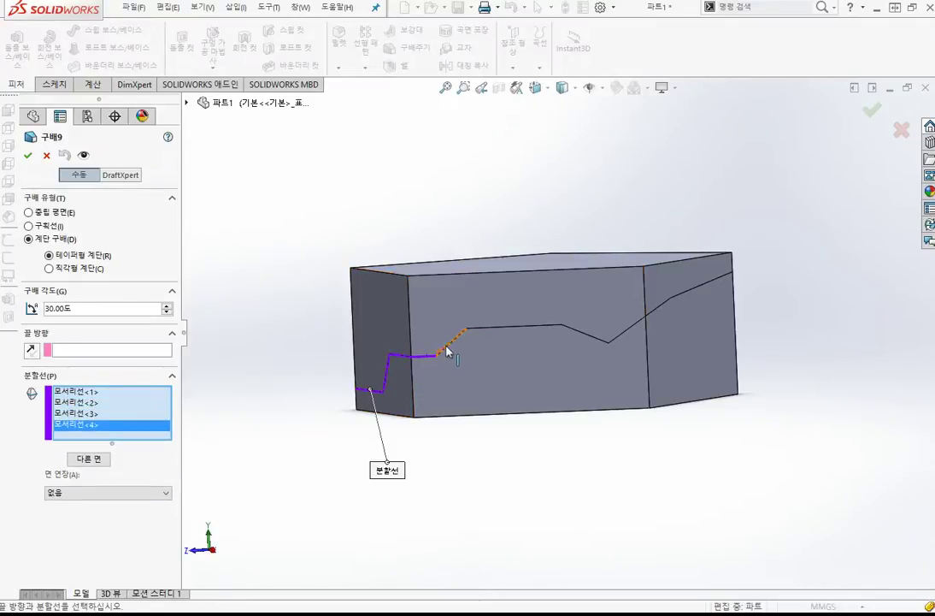
pyautogui.click(448, 351)
pyautogui.click(534, 326)
pyautogui.click(598, 340)
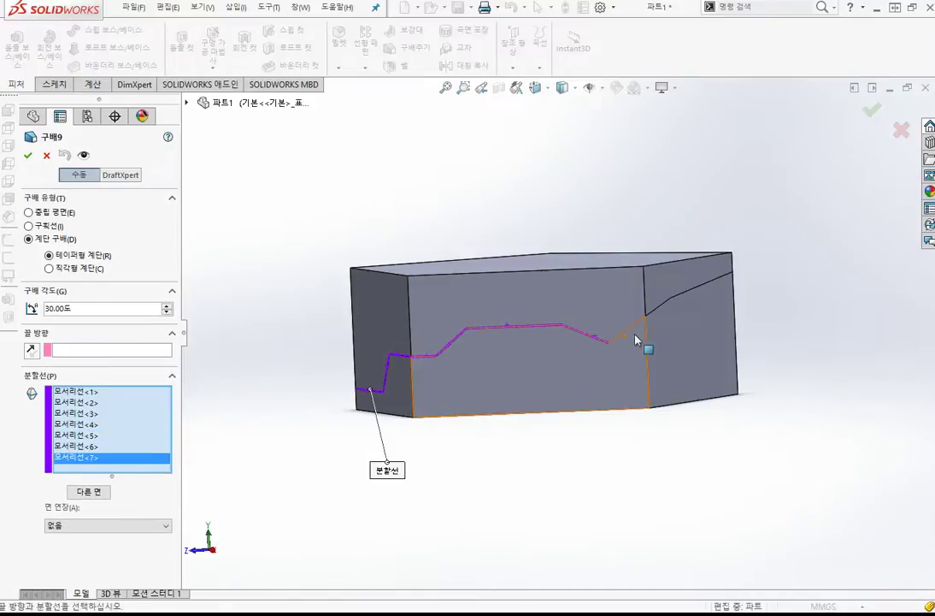
pyautogui.click(632, 323)
pyautogui.click(659, 307)
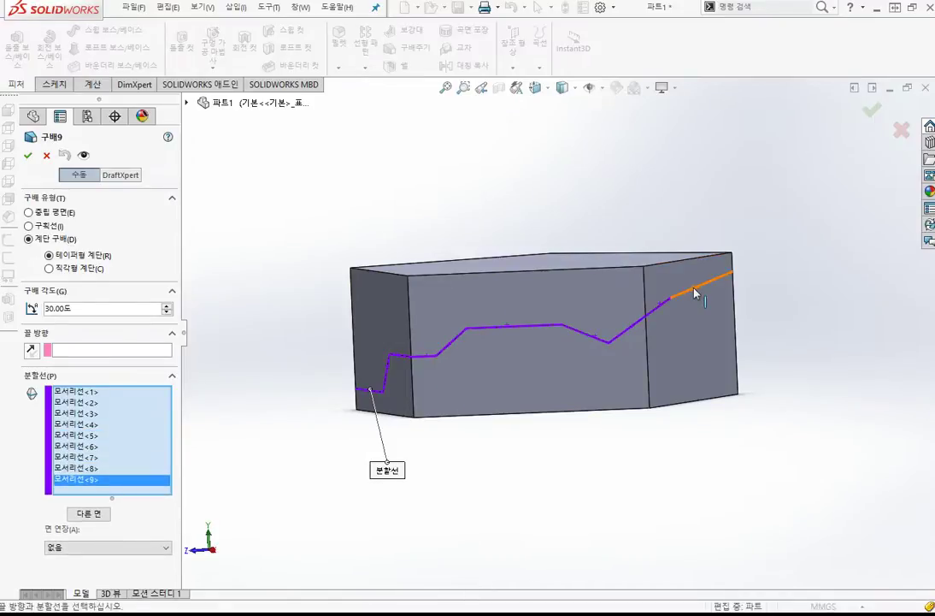
pyautogui.click(694, 293)
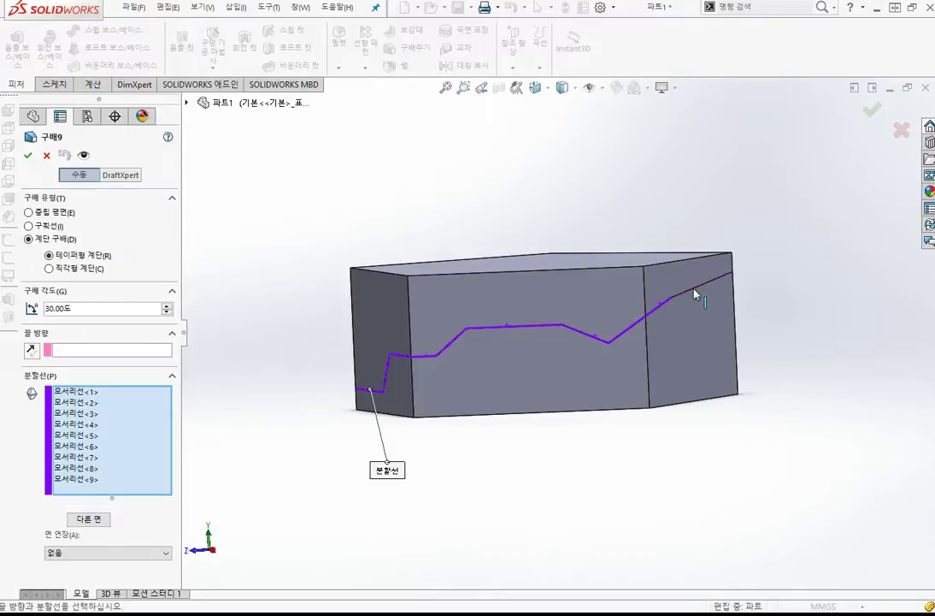
pyautogui.click(369, 393)
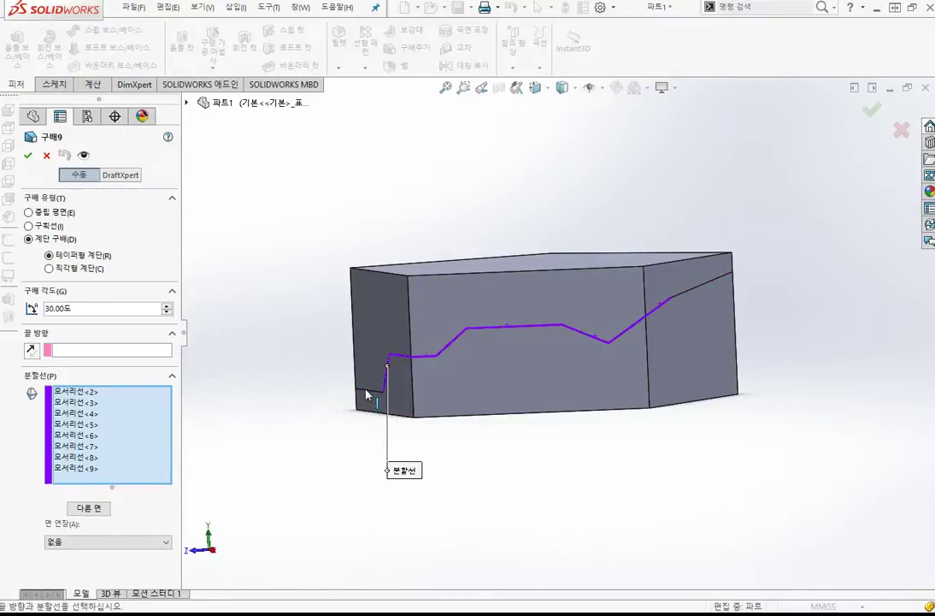
# Step: Use the block's top face as the direction of pull and try to create the tapered step draft at 30 degrees
pyautogui.click(120, 351)
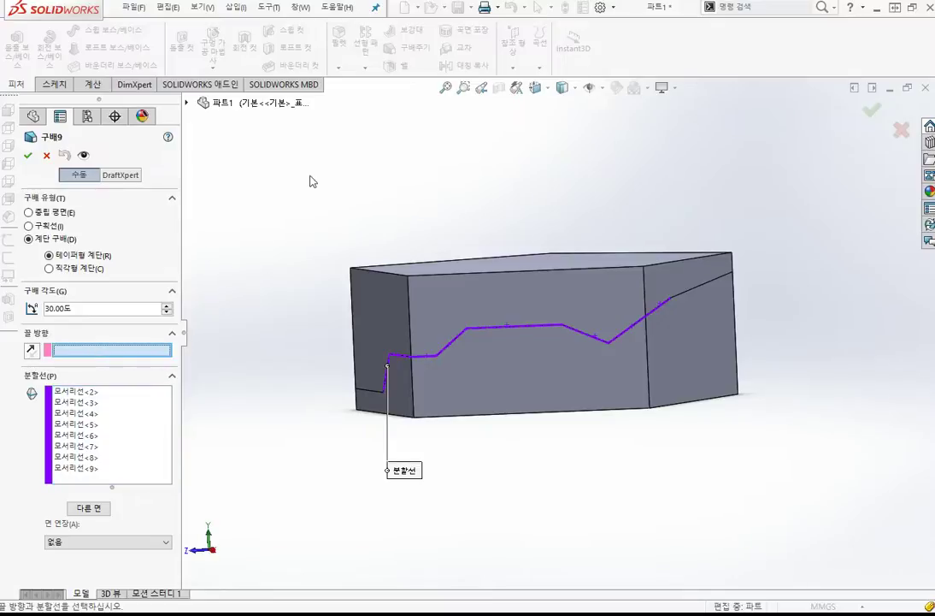
pyautogui.moveTo(311, 179); pyautogui.dragTo(466, 263, button='middle')
pyautogui.click(511, 264)
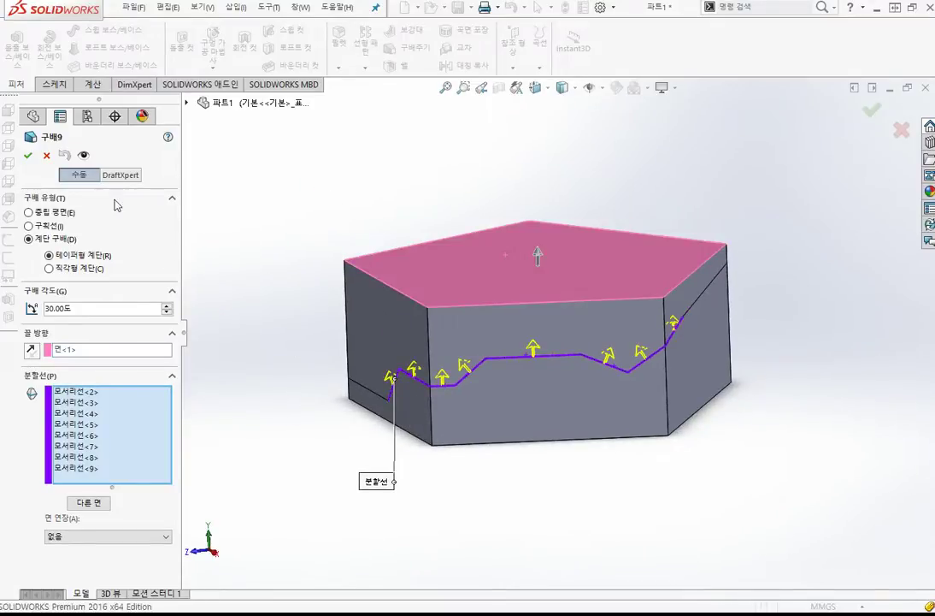
pyautogui.click(29, 155)
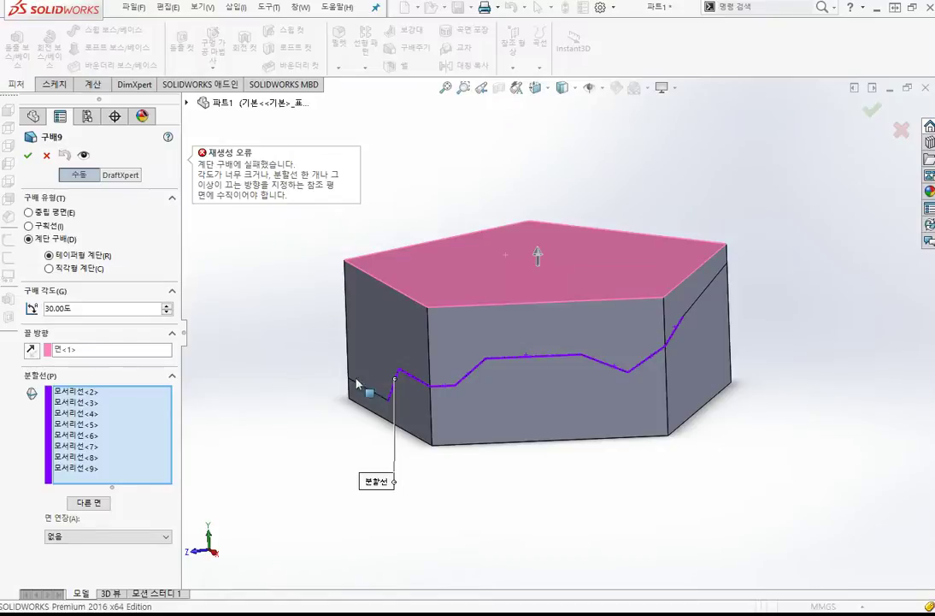
# Step: Remove the parting-line edges on the two neighbouring side faces, keeping only the five edges on the middle face
pyautogui.click(400, 375)
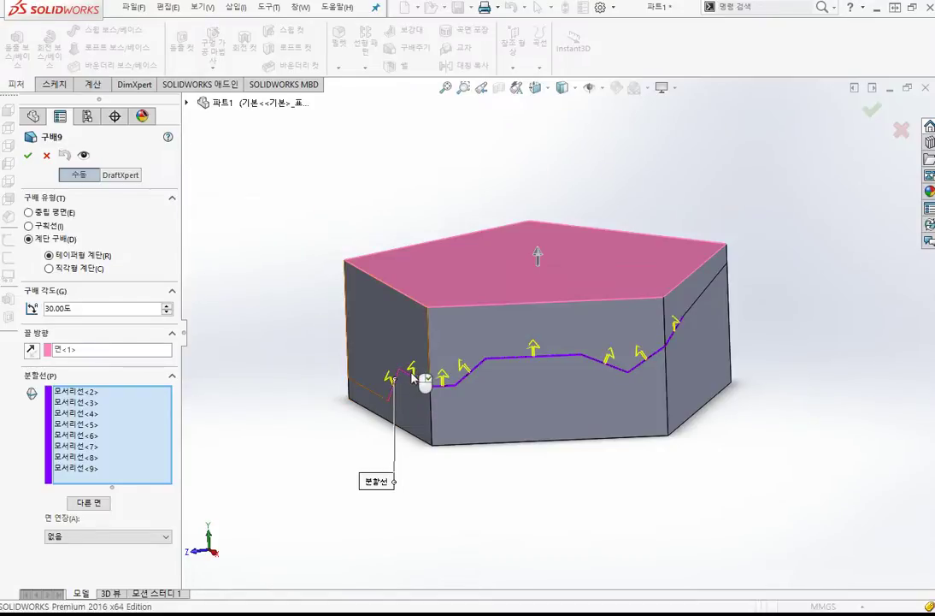
pyautogui.click(400, 380)
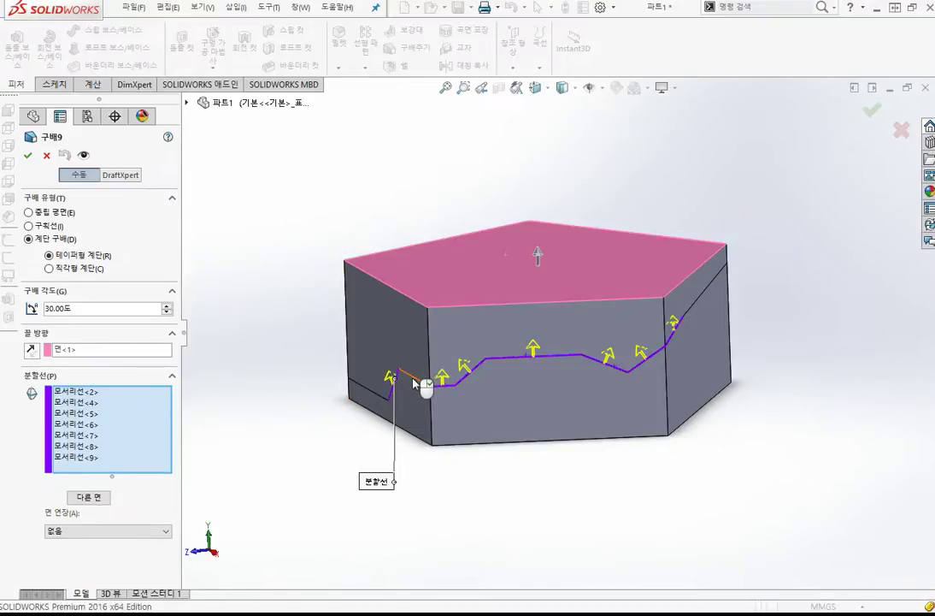
pyautogui.click(404, 383)
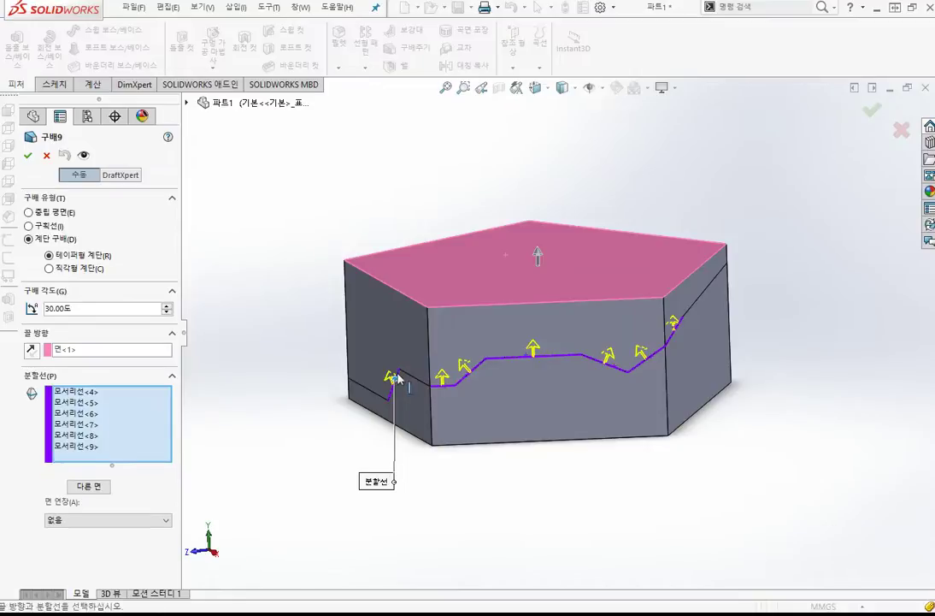
pyautogui.click(685, 347)
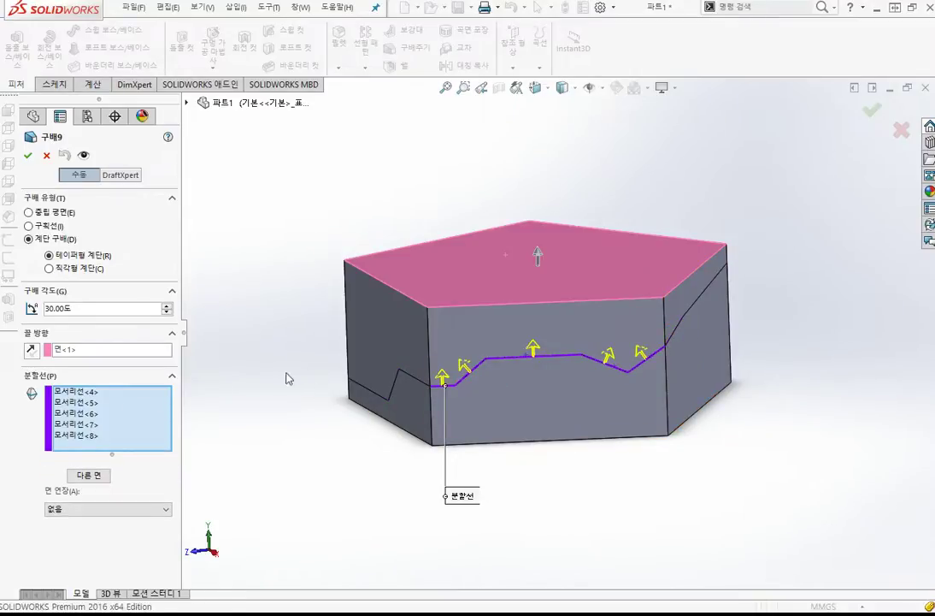
# Step: Set the draft angle to 10 degrees and create the tapered step draft
pyautogui.click(50, 308)
pyautogui.write('10')
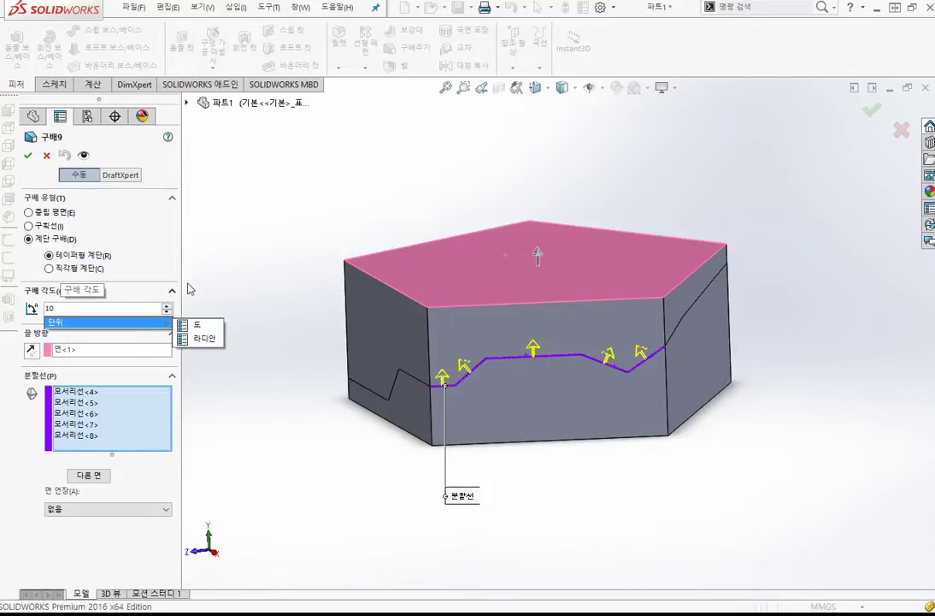
pyautogui.press('Return')
pyautogui.click(28, 155)
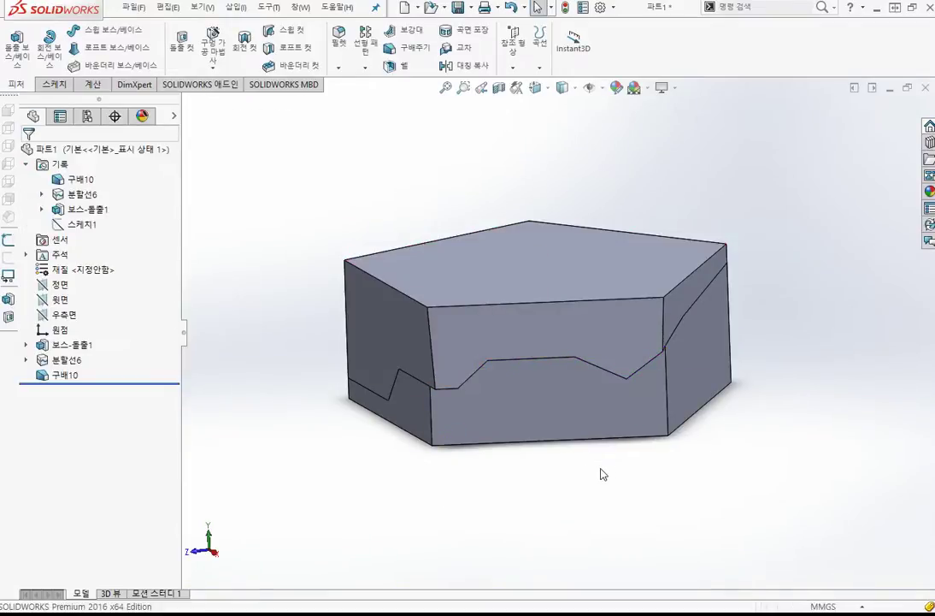
# Step: Examine the narrow step faces that the draft formed along the zigzag parting line
pyautogui.moveTo(603, 473); pyautogui.dragTo(620, 121, button='middle')
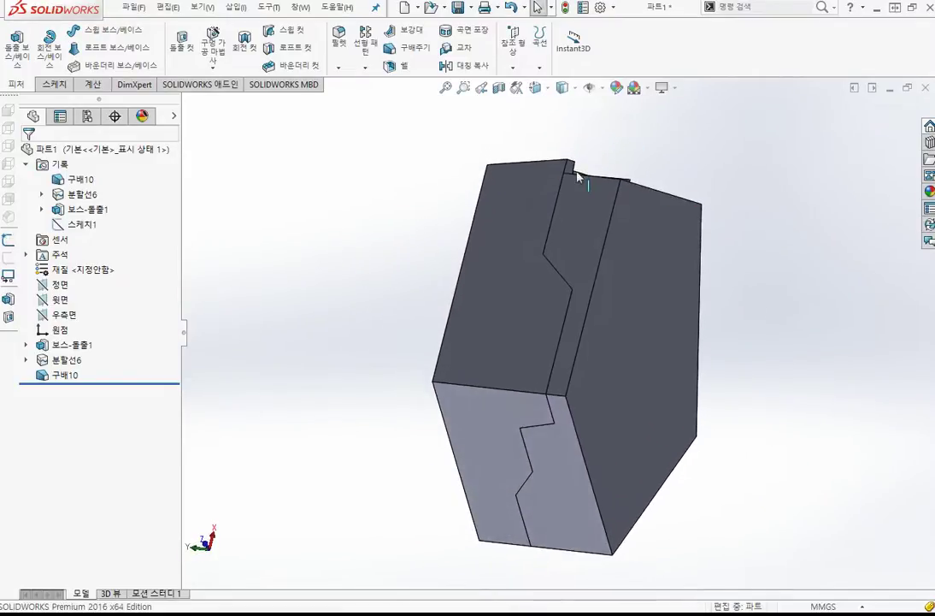
pyautogui.click(573, 171)
pyautogui.moveTo(593, 167); pyautogui.dragTo(612, 274, button='middle')
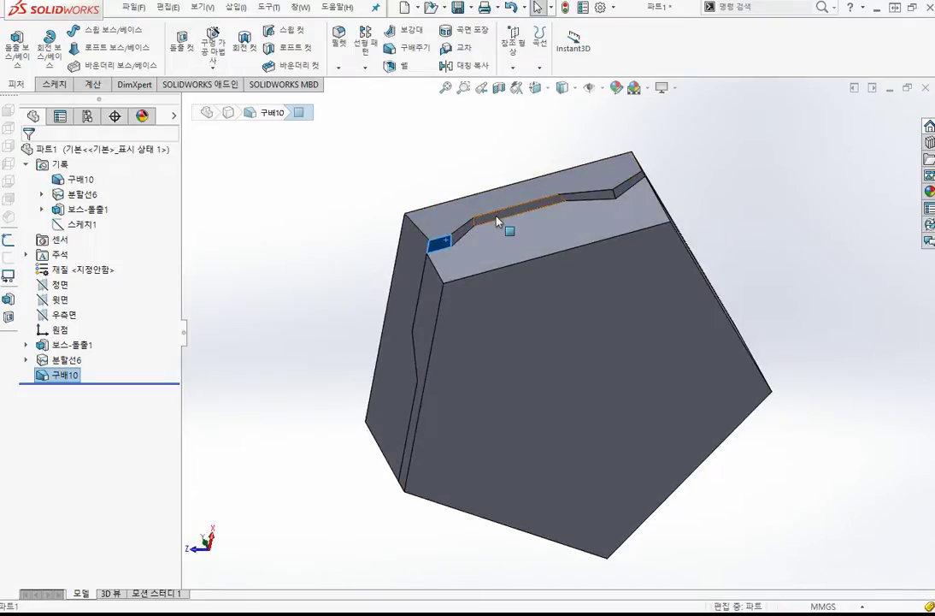
pyautogui.click(523, 207)
pyautogui.click(612, 193)
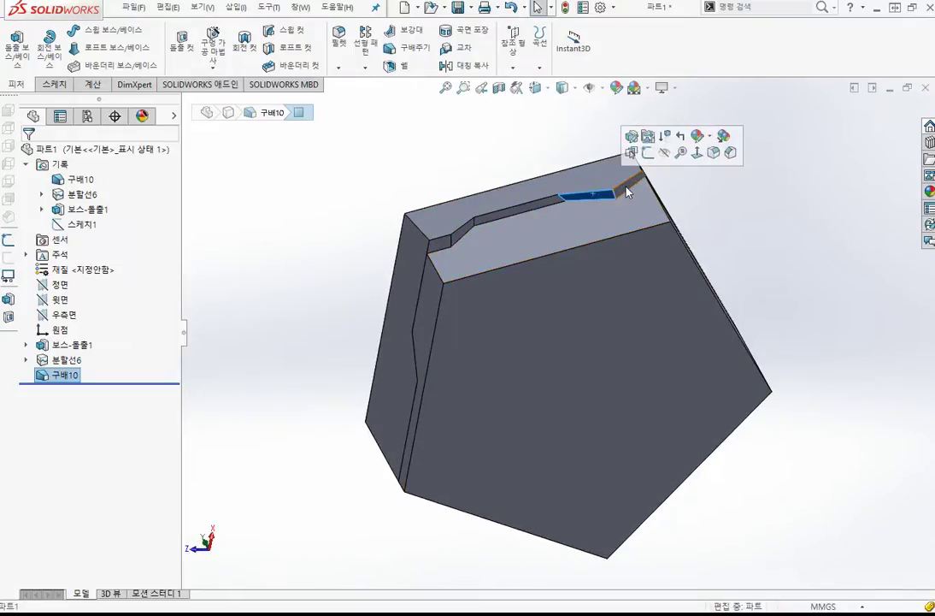
pyautogui.click(751, 234)
pyautogui.hotkey('ctrl', '7')
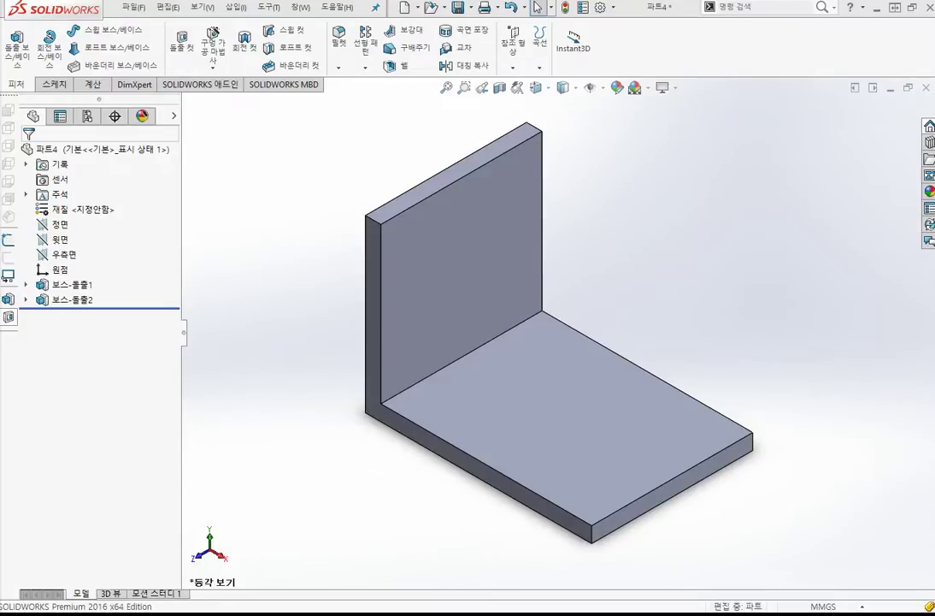
# Step: Start a new sketch on the Front Plane of the L-shaped bracket, viewed straight on
pyautogui.click(405, 32)
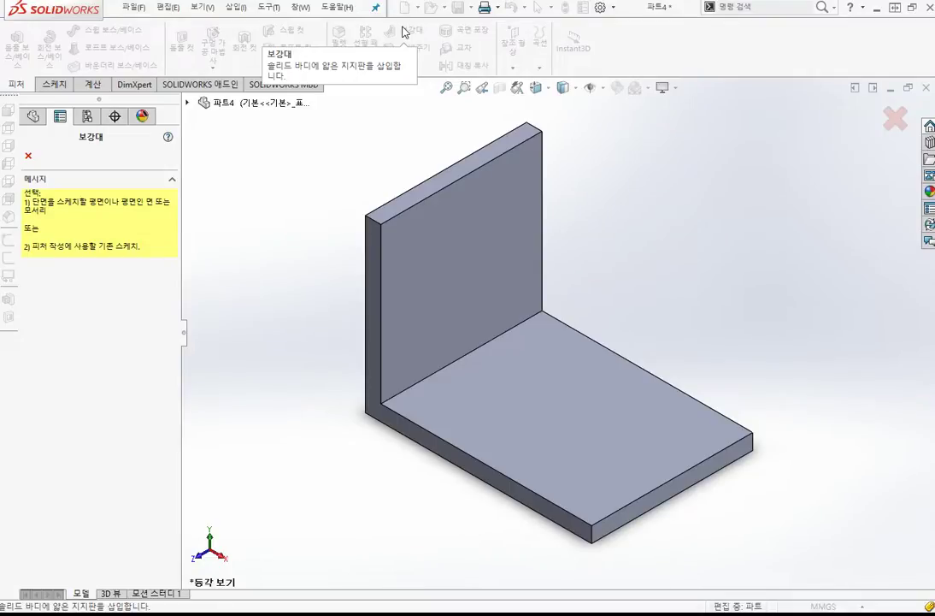
pyautogui.click(28, 155)
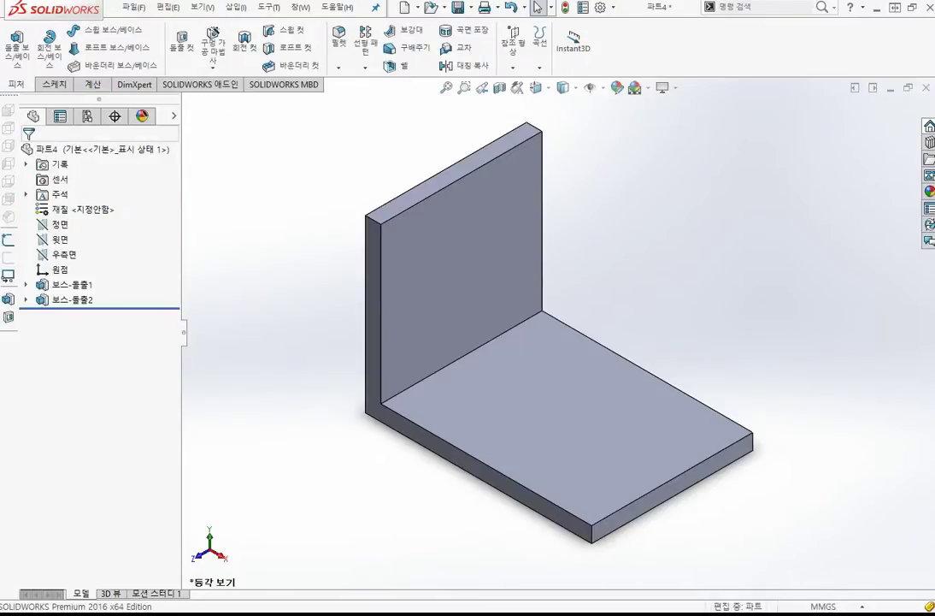
pyautogui.click(54, 84)
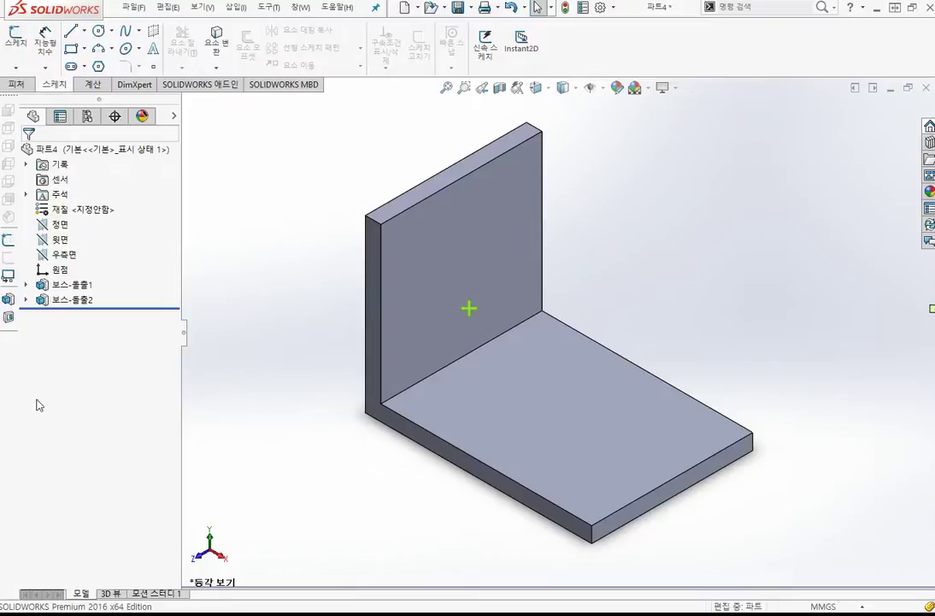
pyautogui.click(75, 225)
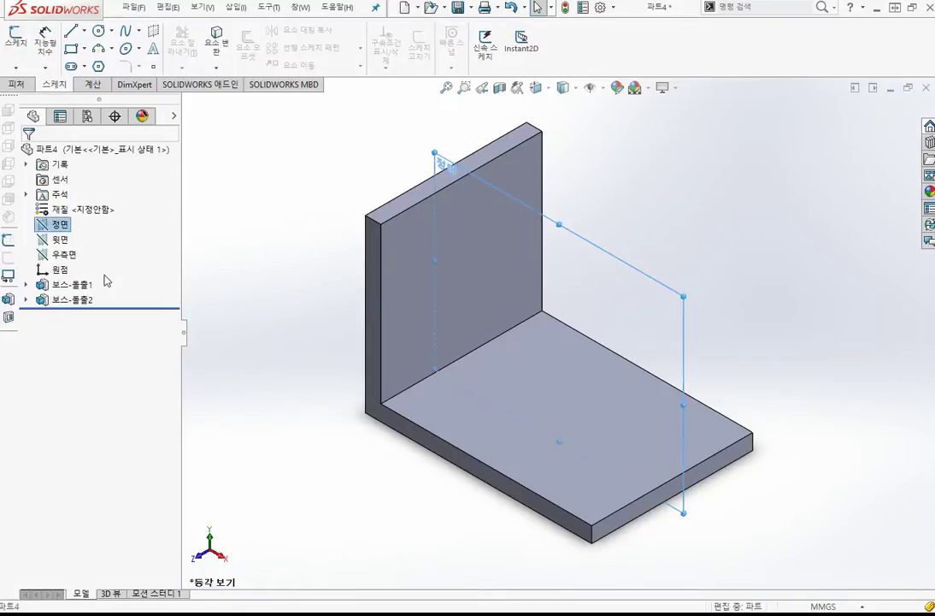
pyautogui.hotkey('ctrl', '8')
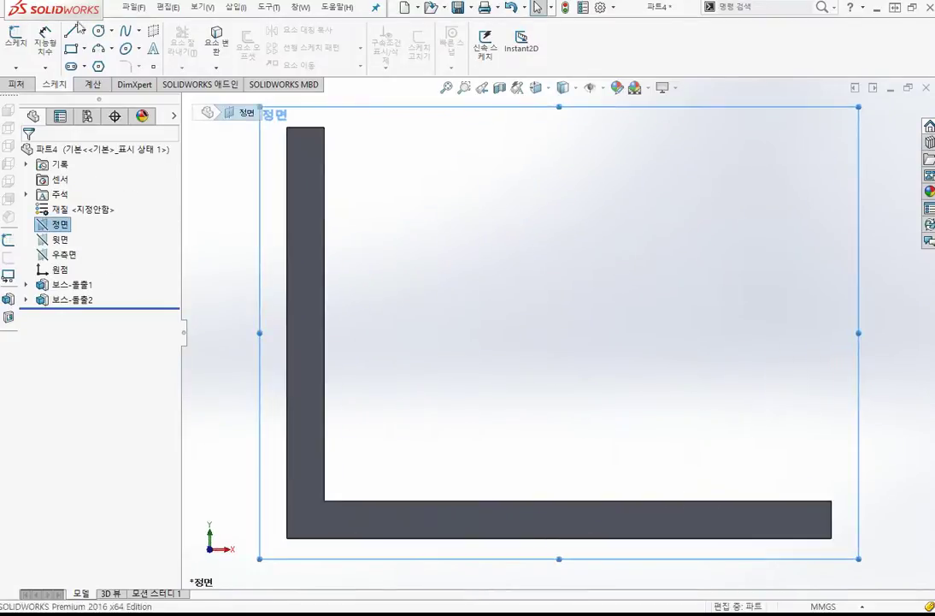
pyautogui.click(15, 39)
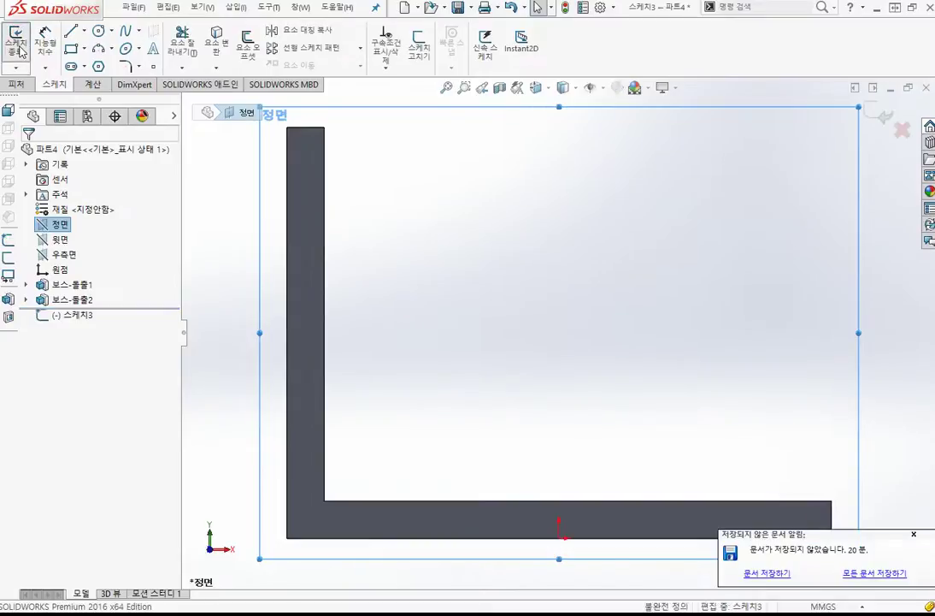
# Step: Sketch a horizontal line about 20 mm long from the upright wall's inner edge, continued by a slanted line about 75 mm long to the base plate
pyautogui.click(71, 31)
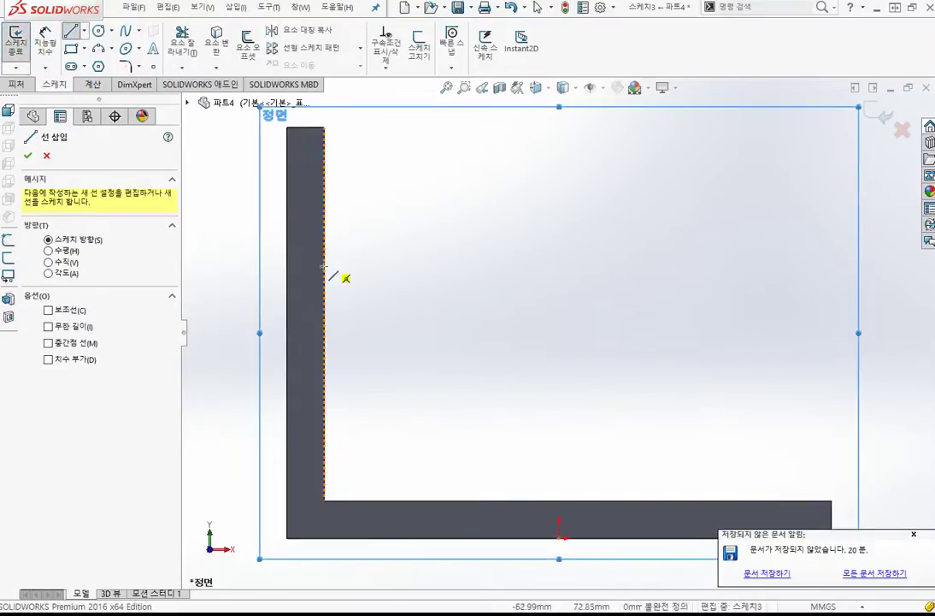
pyautogui.click(324, 314)
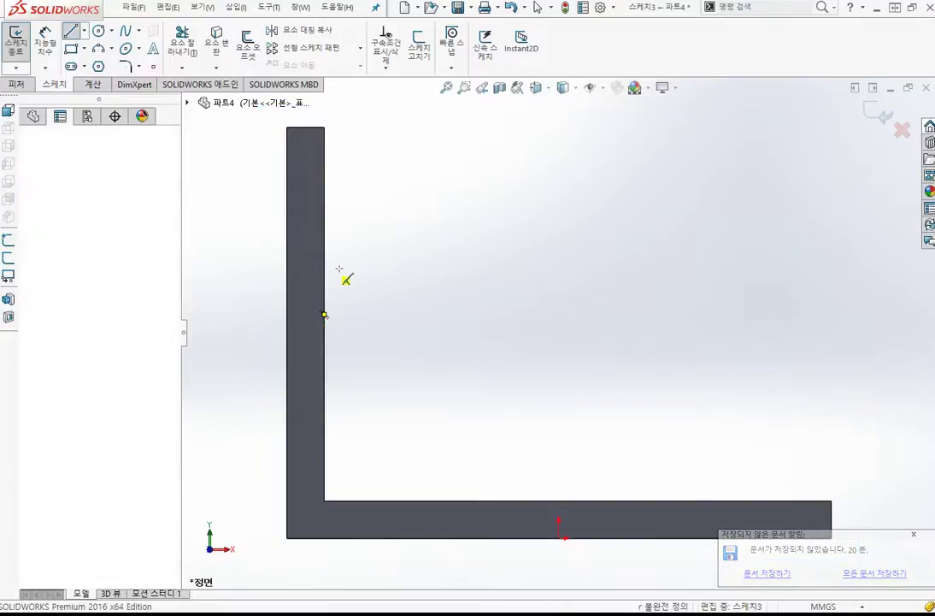
pyautogui.click(402, 270)
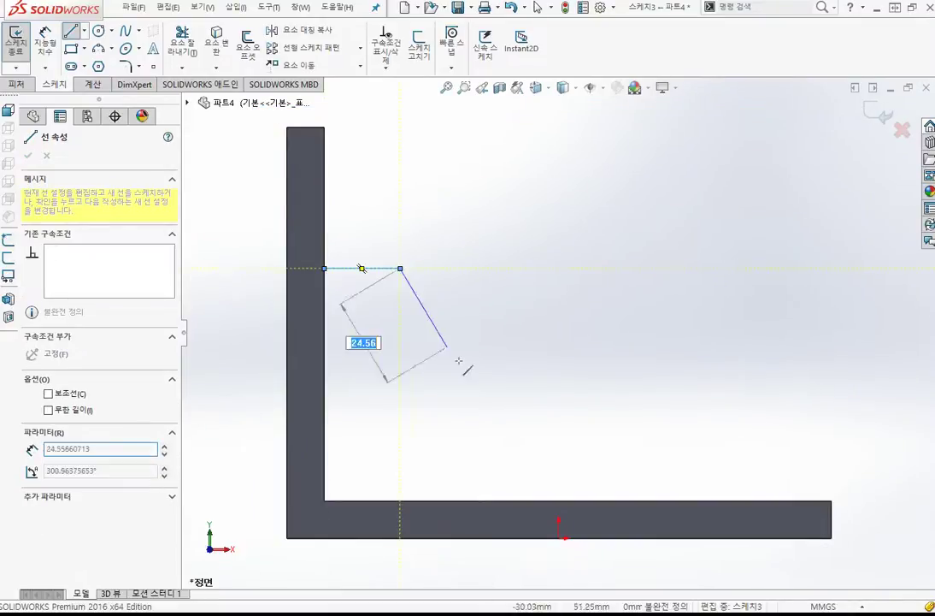
pyautogui.click(553, 502)
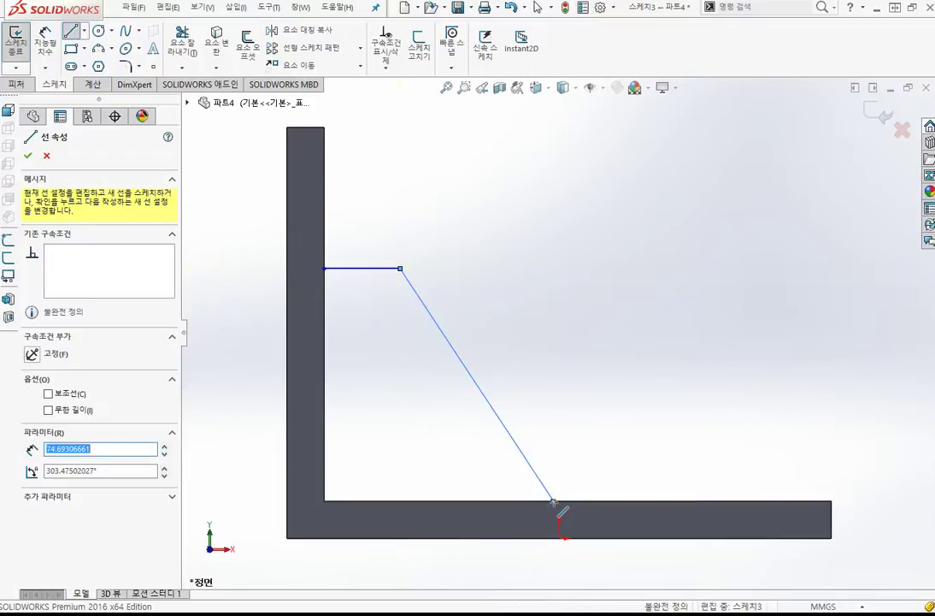
pyautogui.press('Escape')
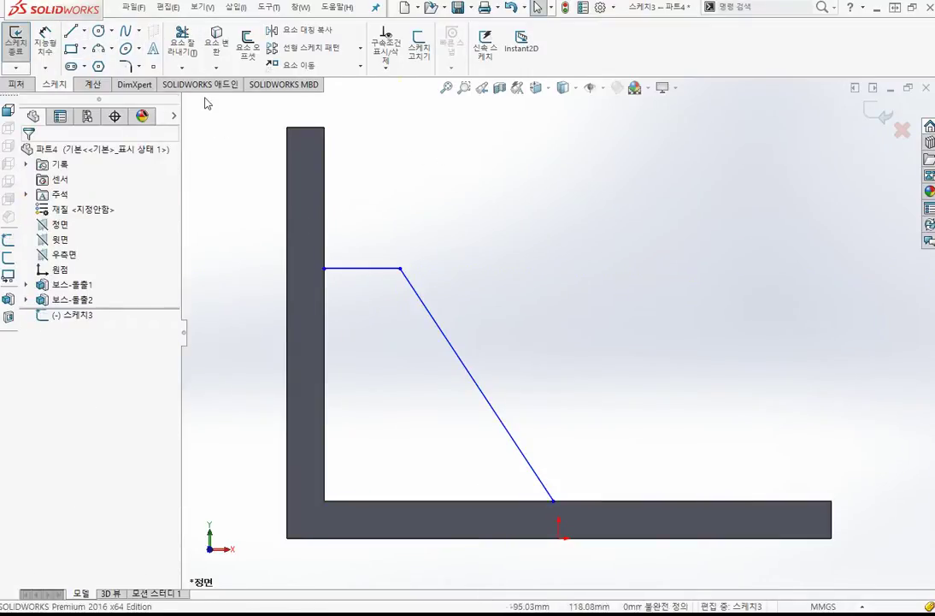
# Step: Dimension the rib profile's horizontal line to a length of 20 mm
pyautogui.click(48, 53)
pyautogui.click(363, 269)
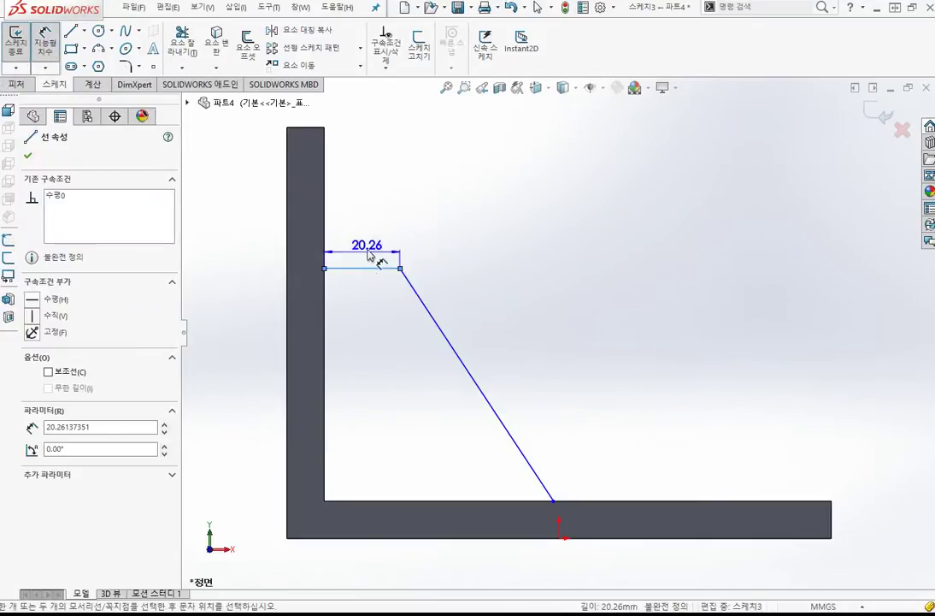
pyautogui.click(368, 256)
pyautogui.write('20')
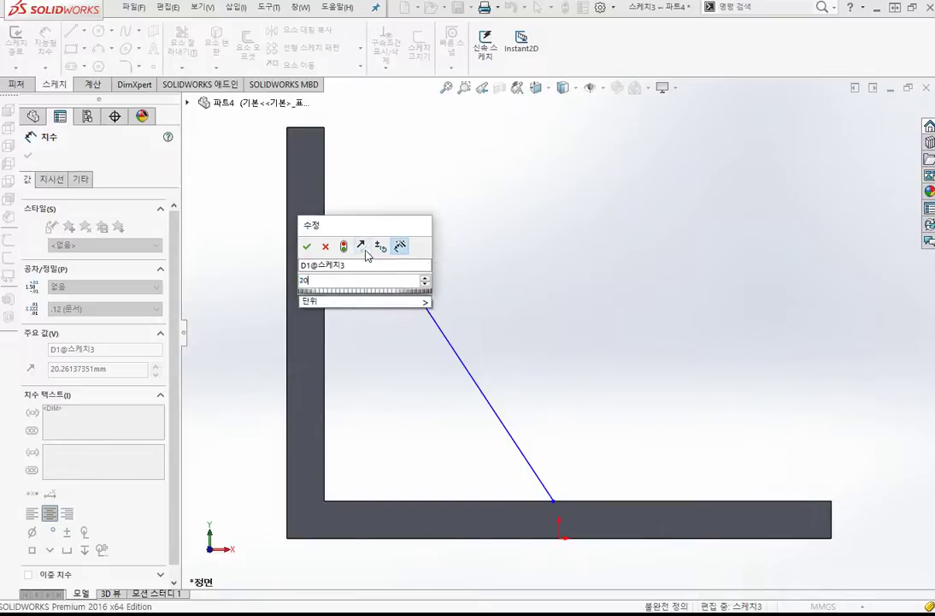
pyautogui.press('Return')
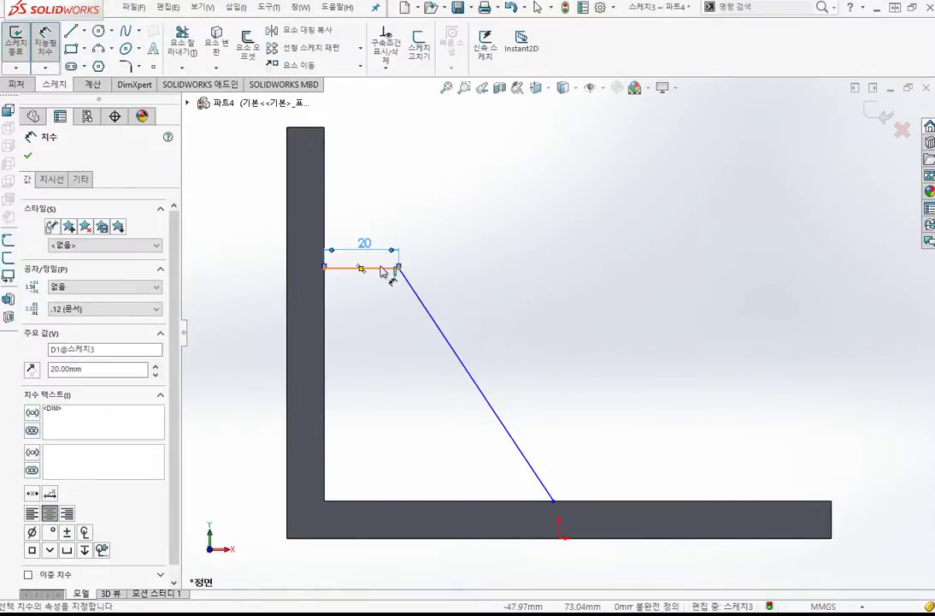
# Step: Dimension the height of the profile's horizontal line above the base plate's upper face as 60 mm
pyautogui.click(385, 269)
pyautogui.click(392, 502)
pyautogui.click(369, 432)
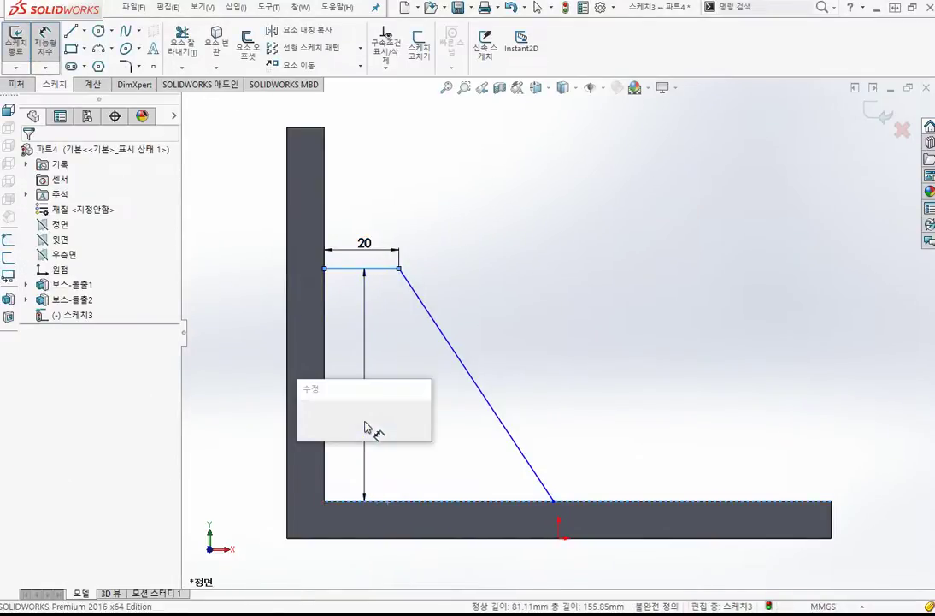
pyautogui.write('60')
pyautogui.press('Return')
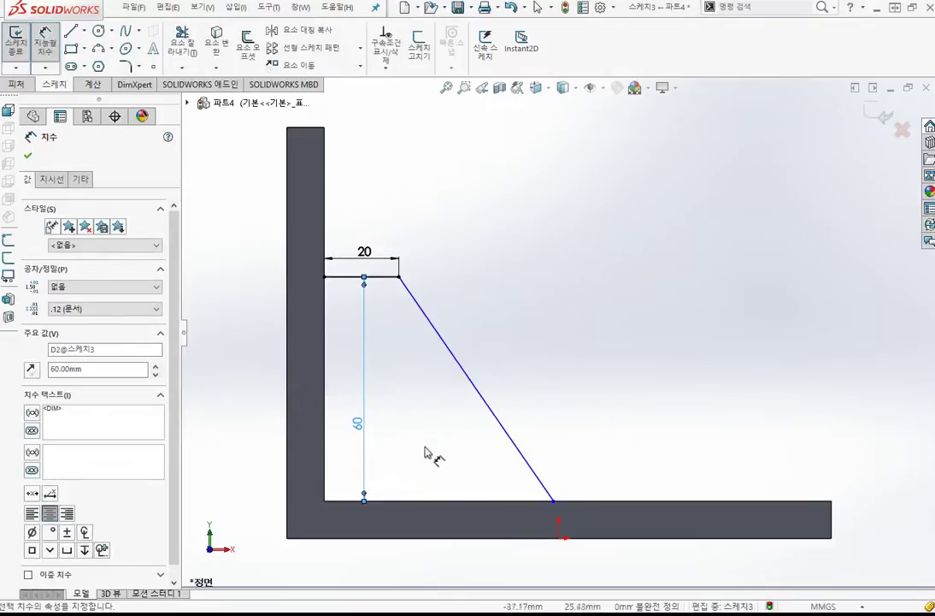
# Step: Dimension the angle between the slanted line and the base plate's upper edge as 60 degrees
pyautogui.click(513, 440)
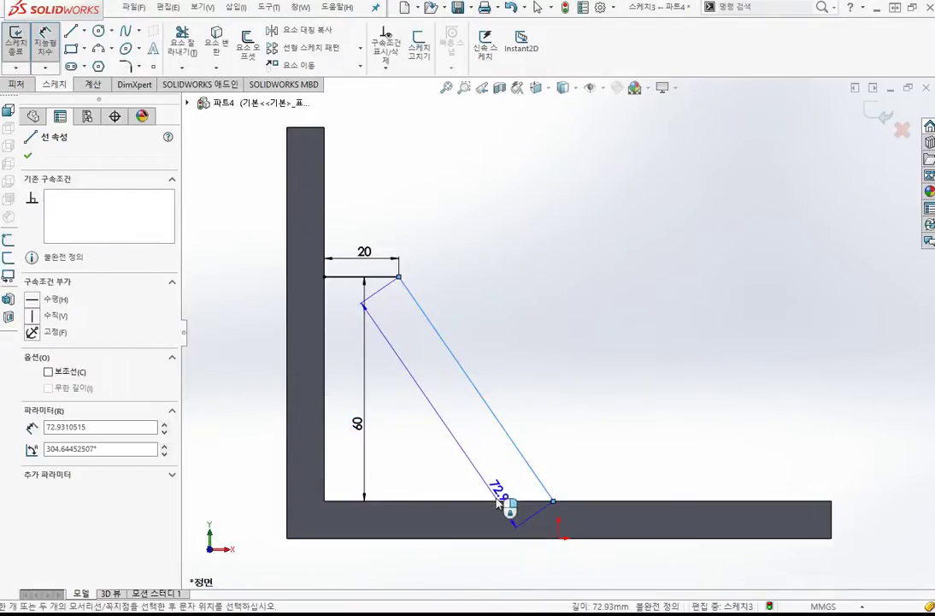
pyautogui.click(493, 501)
pyautogui.click(469, 464)
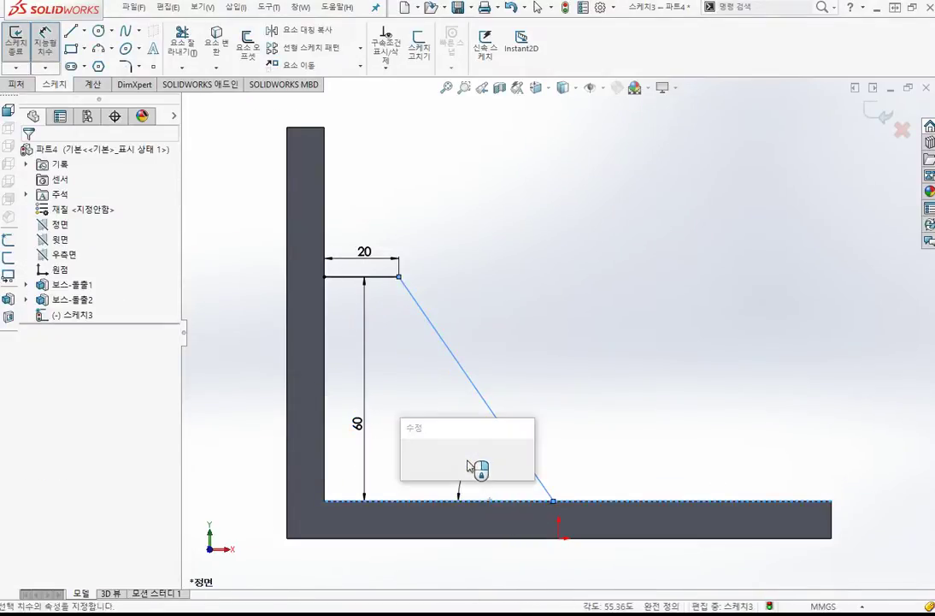
pyautogui.write('45')
pyautogui.press('Return')
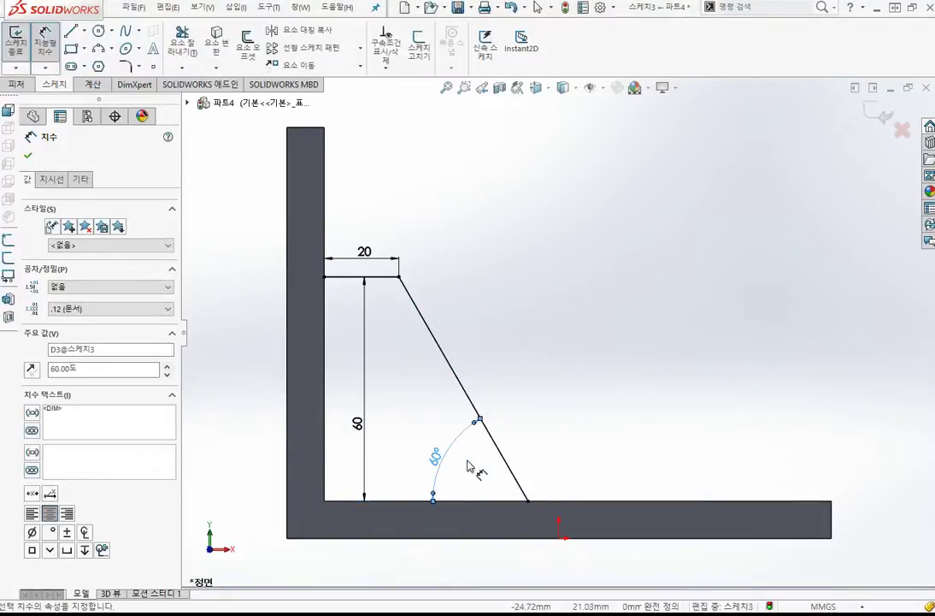
pyautogui.press('Escape')
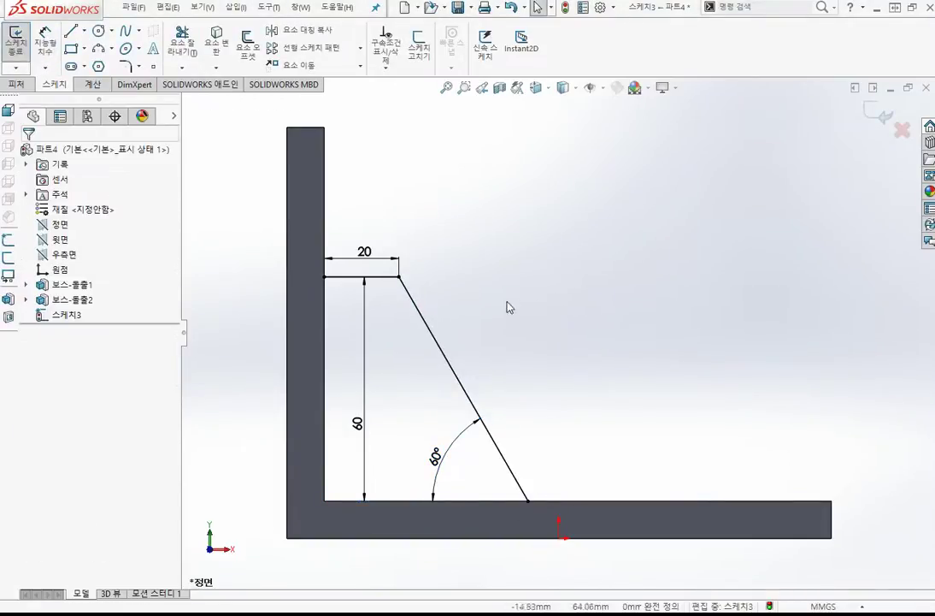
# Step: Close the sketch and start a Rib feature from this profile, shown in isometric view
pyautogui.click(22, 43)
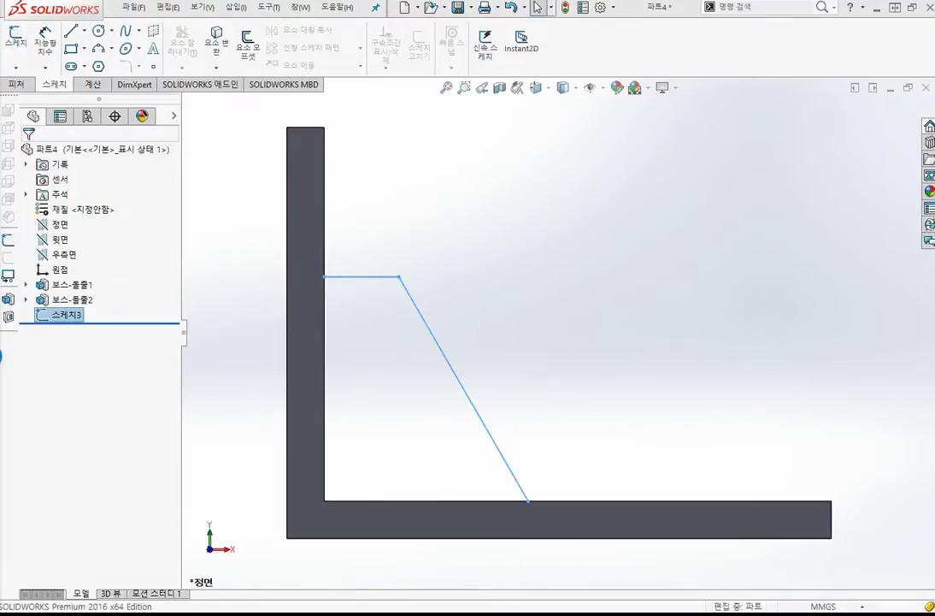
pyautogui.click(75, 315)
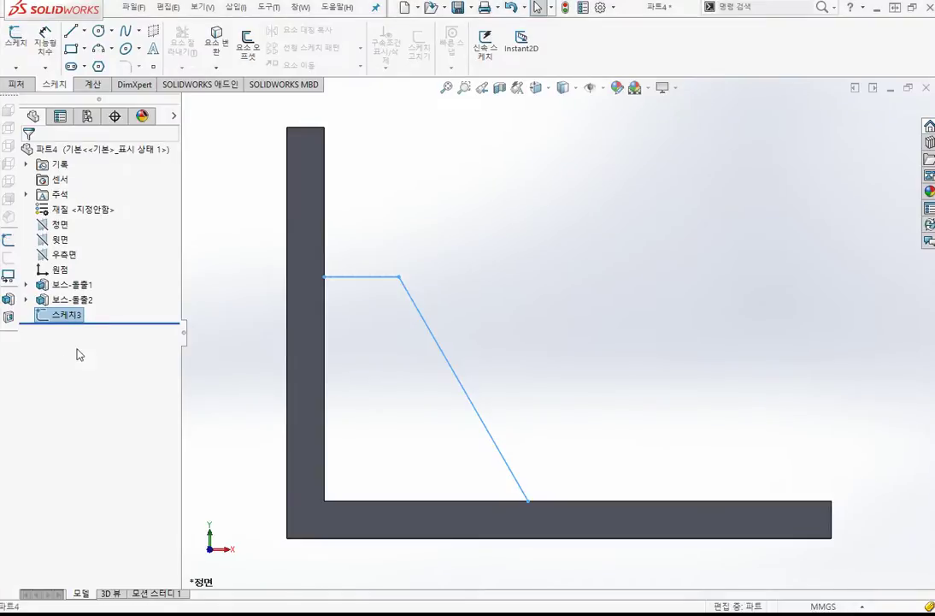
pyautogui.click(16, 83)
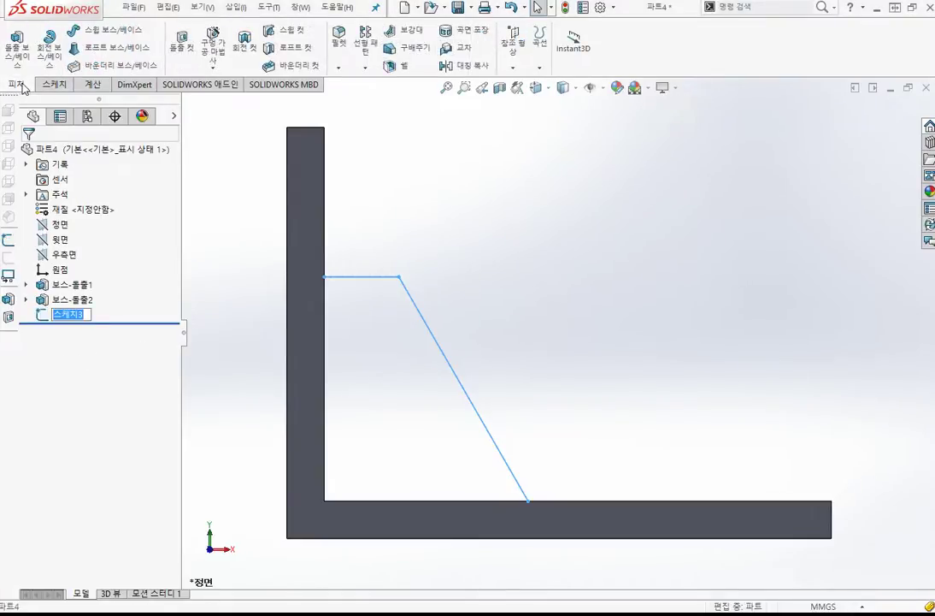
pyautogui.click(408, 31)
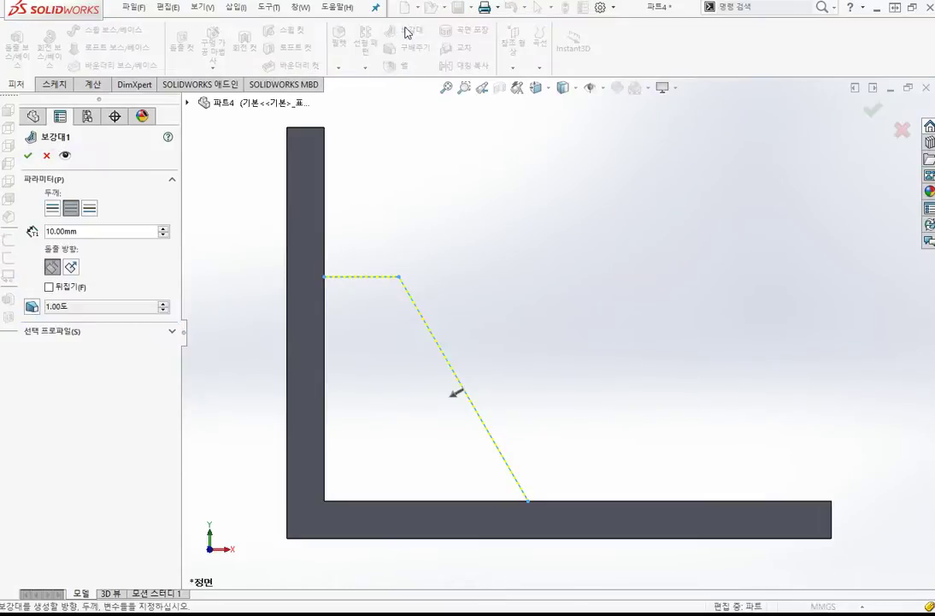
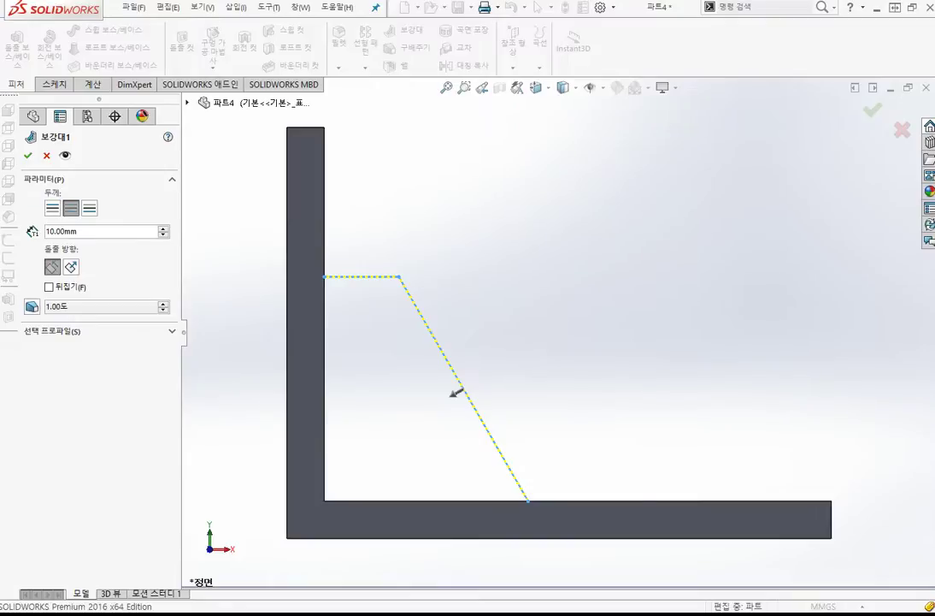
pyautogui.hotkey('ctrl', '7')
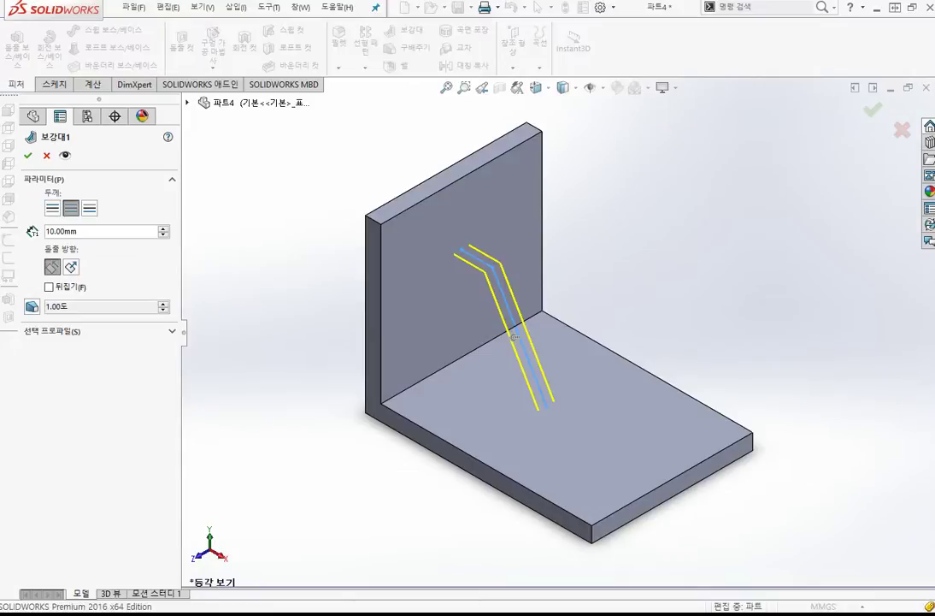
# Step: Try the rib thickness on the first side and on the second side of the profile, returning to both sides
pyautogui.click(52, 208)
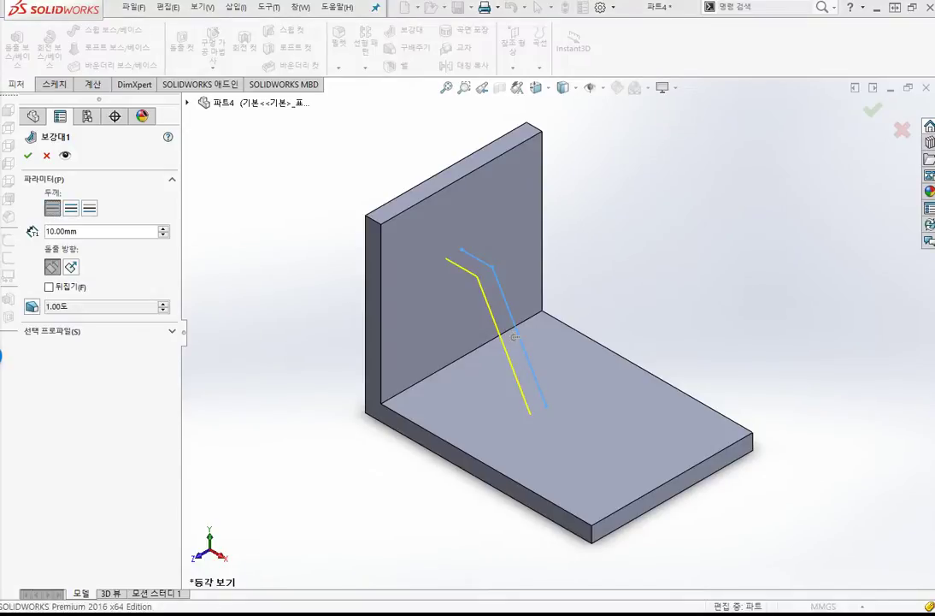
pyautogui.click(71, 208)
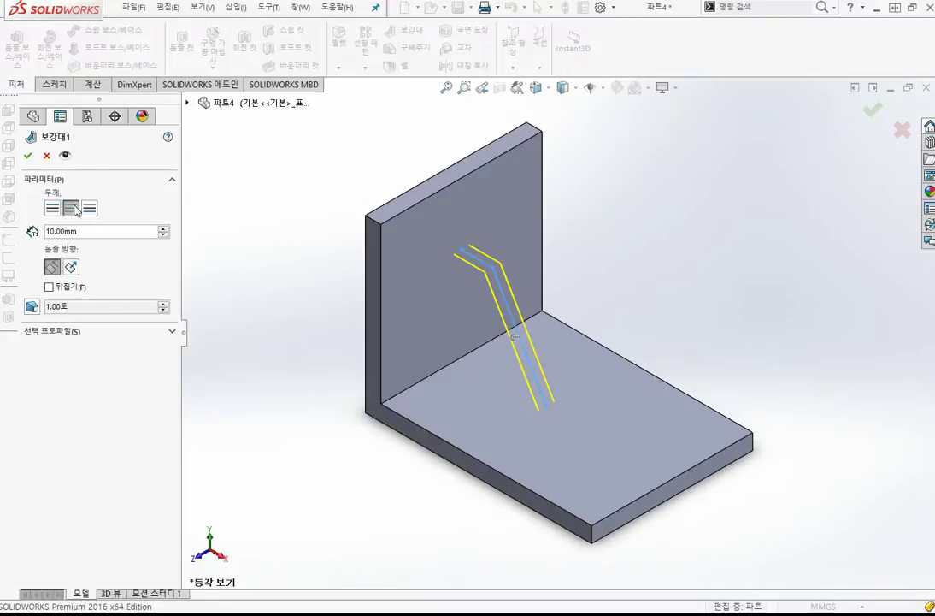
pyautogui.click(92, 211)
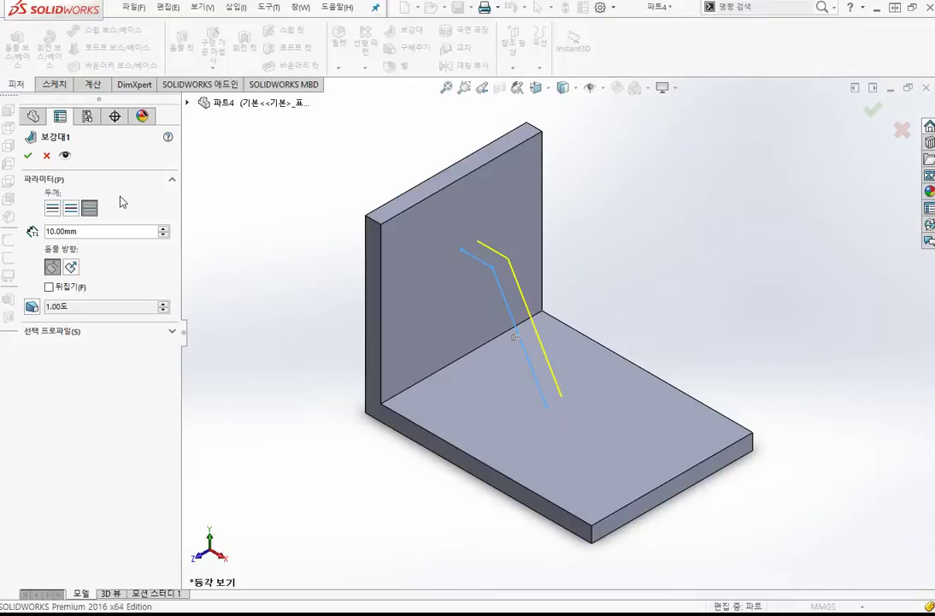
pyautogui.click(71, 210)
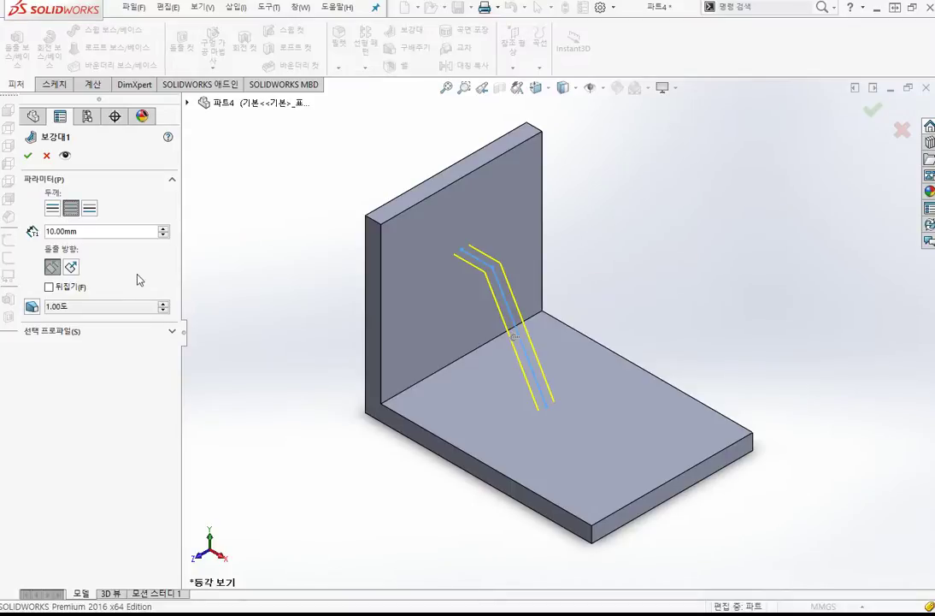
# Step: Set the rib thickness to 8 mm
pyautogui.click(129, 230)
pyautogui.click(128, 229)
pyautogui.moveTo(104, 235); pyautogui.dragTo(43, 240)
pyautogui.write('8')
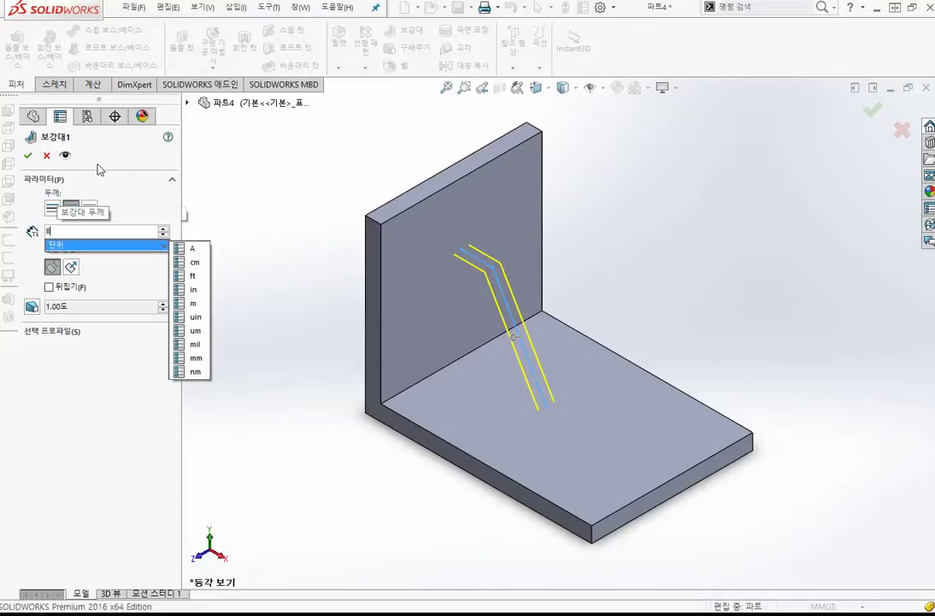
pyautogui.press('Return')
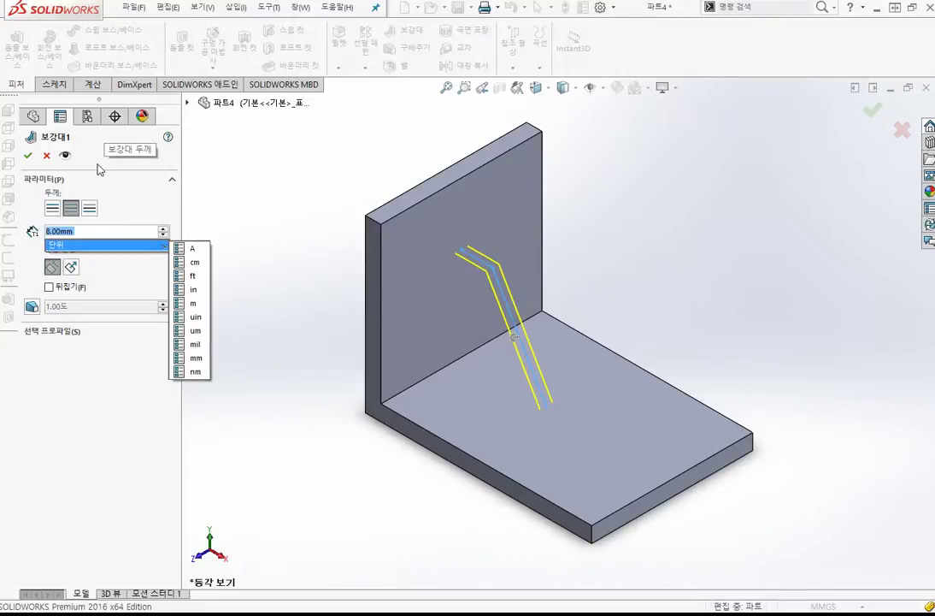
pyautogui.click(92, 471)
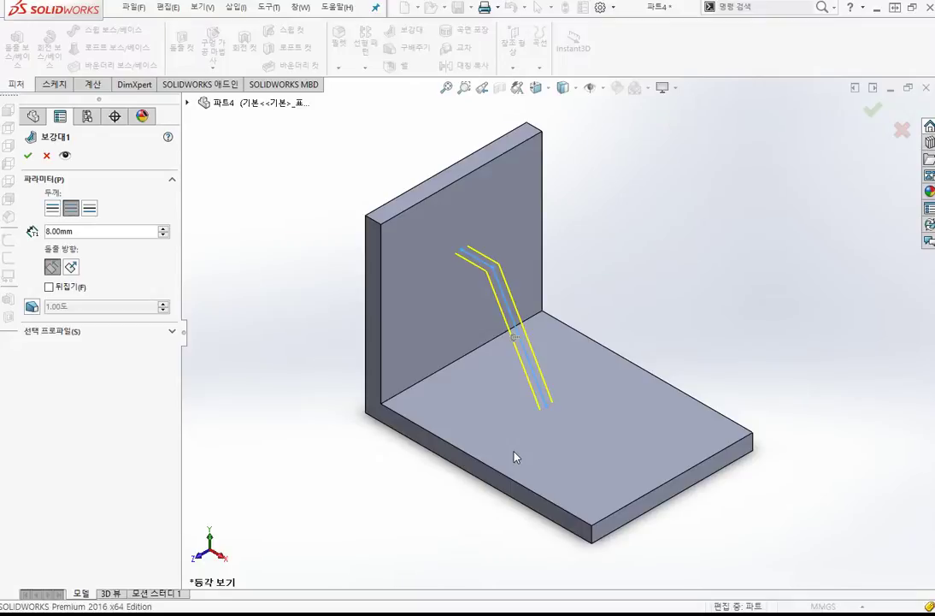
# Step: Create the rib parallel to the sketch, with the material filling toward the bracket's inner corner
pyautogui.hotkey('ctrl', '1')
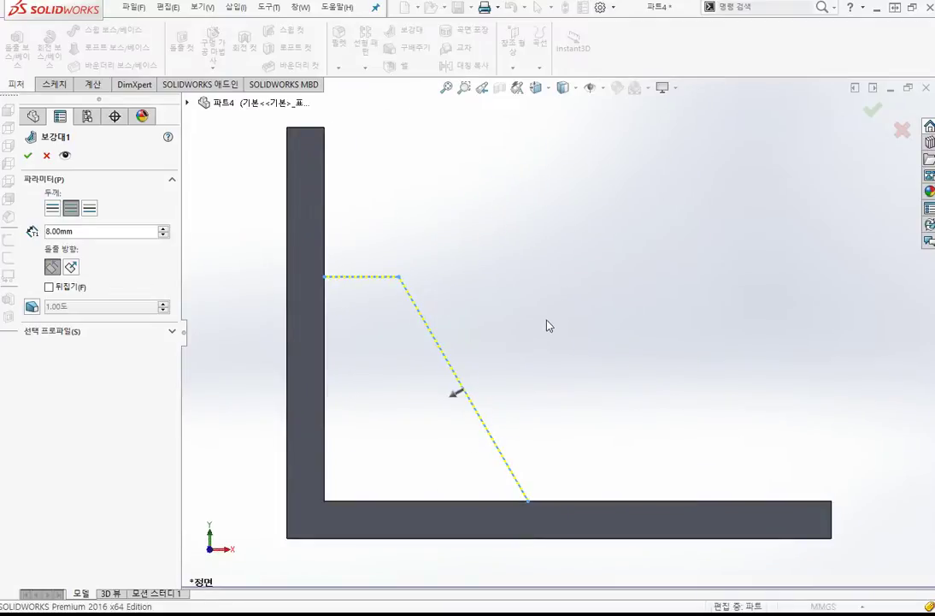
pyautogui.click(456, 396)
pyautogui.click(478, 386)
pyautogui.click(28, 157)
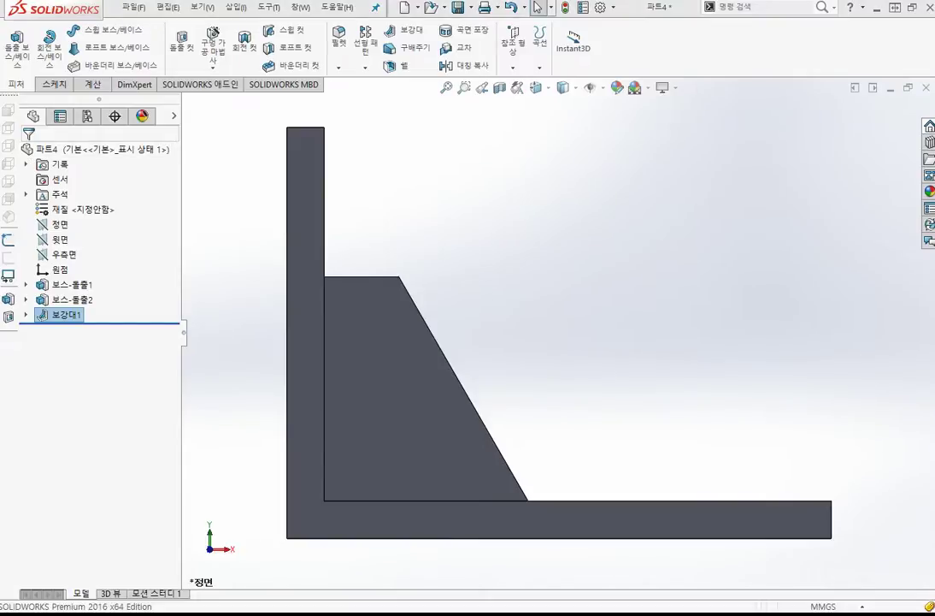
pyautogui.click(625, 403)
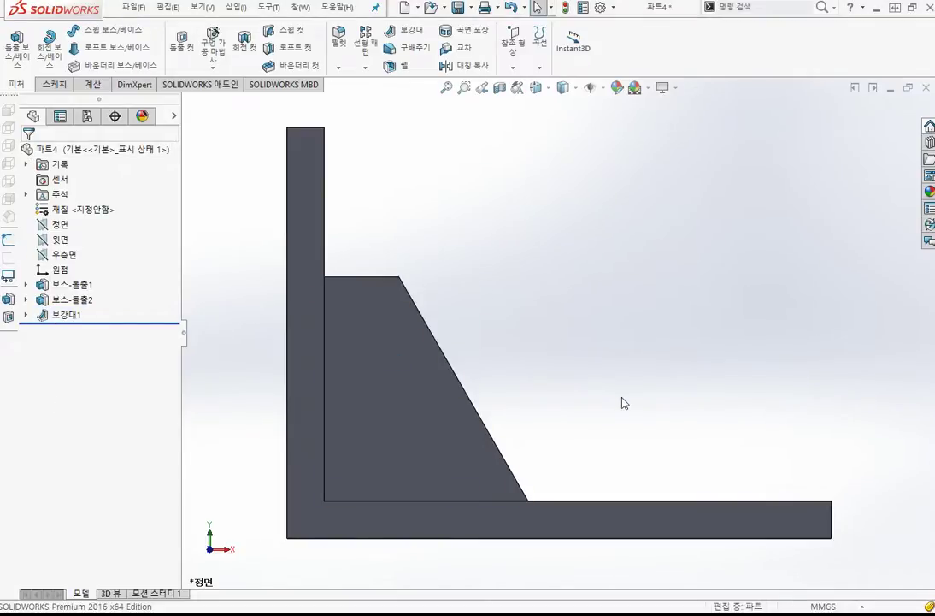
# Step: Edit the rib to add a 15-degree outward draft measured at the sketch plane
pyautogui.hotkey('ctrl', '7')
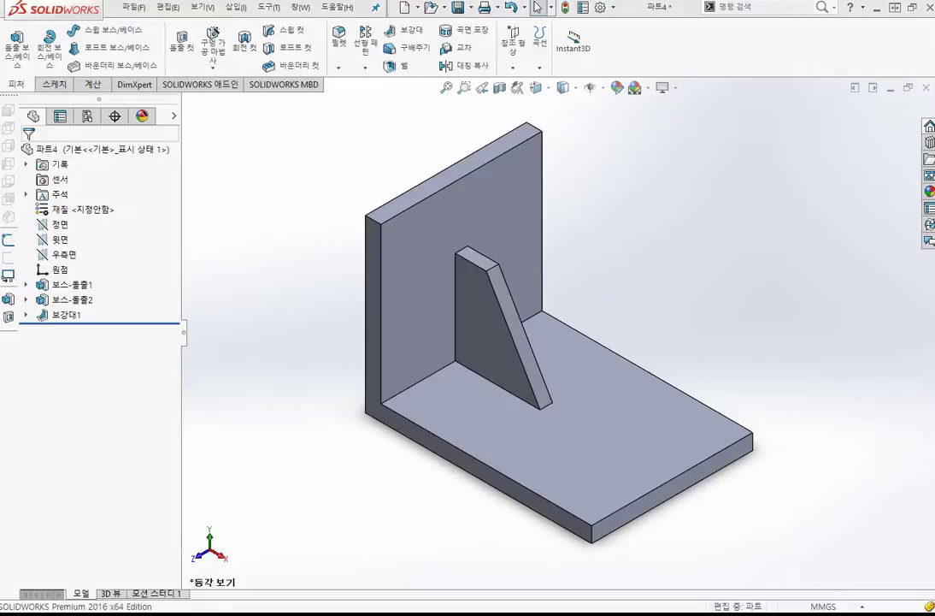
pyautogui.click(66, 315)
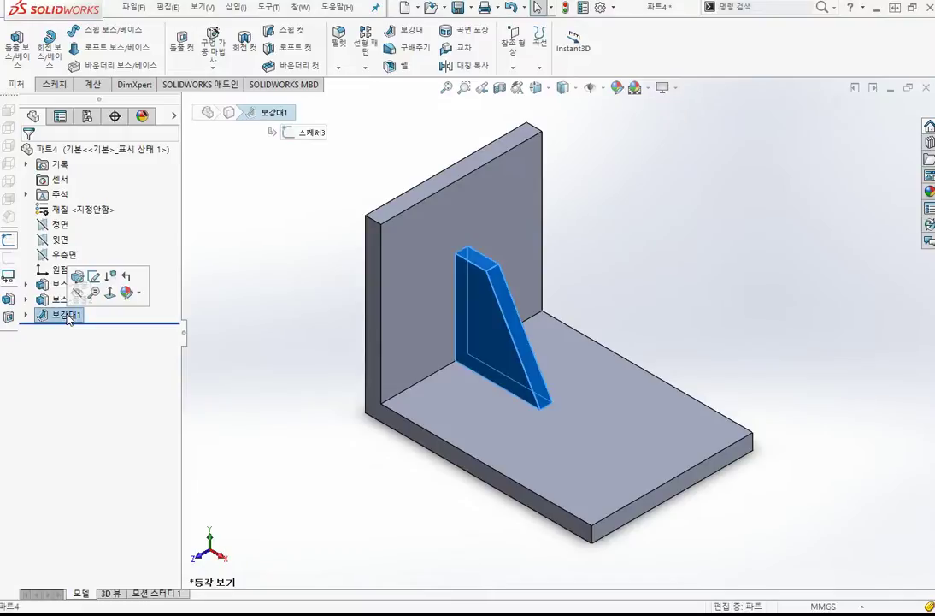
pyautogui.click(77, 276)
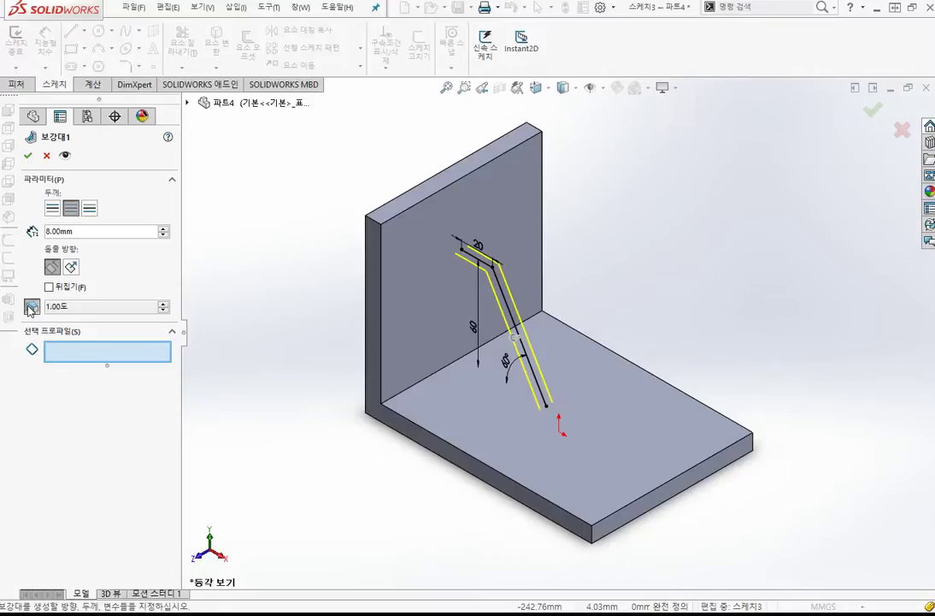
pyautogui.click(31, 307)
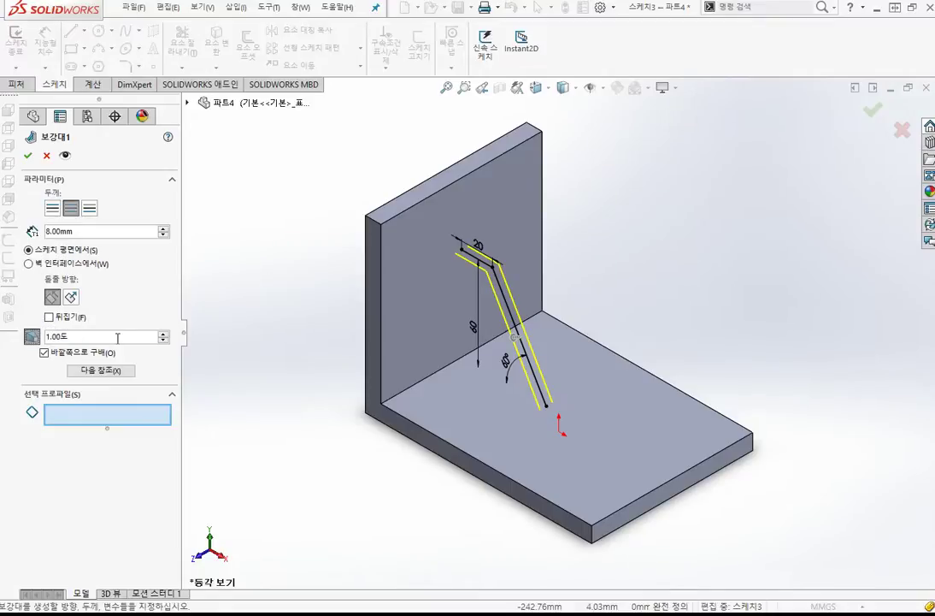
pyautogui.moveTo(118, 337); pyautogui.dragTo(34, 359)
pyautogui.write('15')
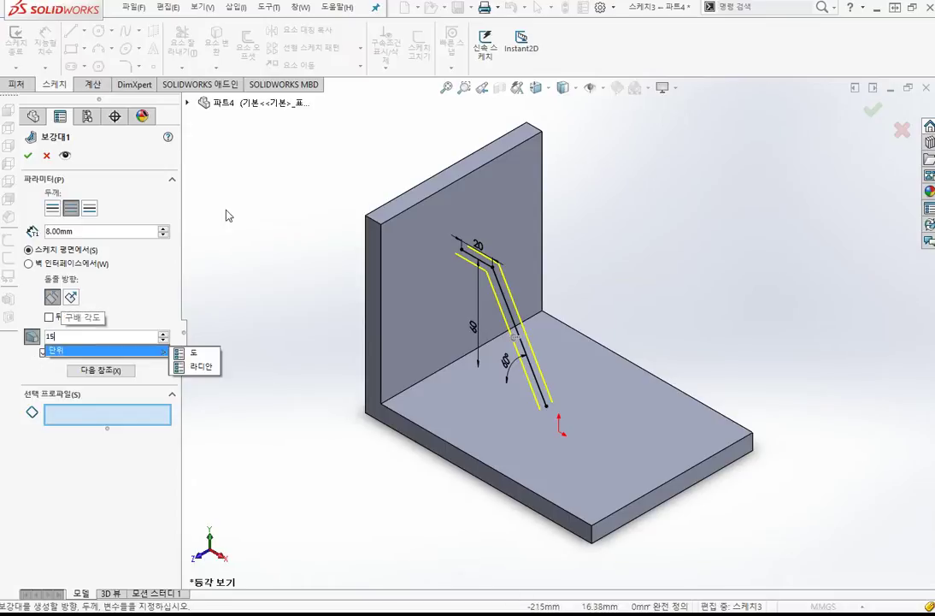
pyautogui.press('Return')
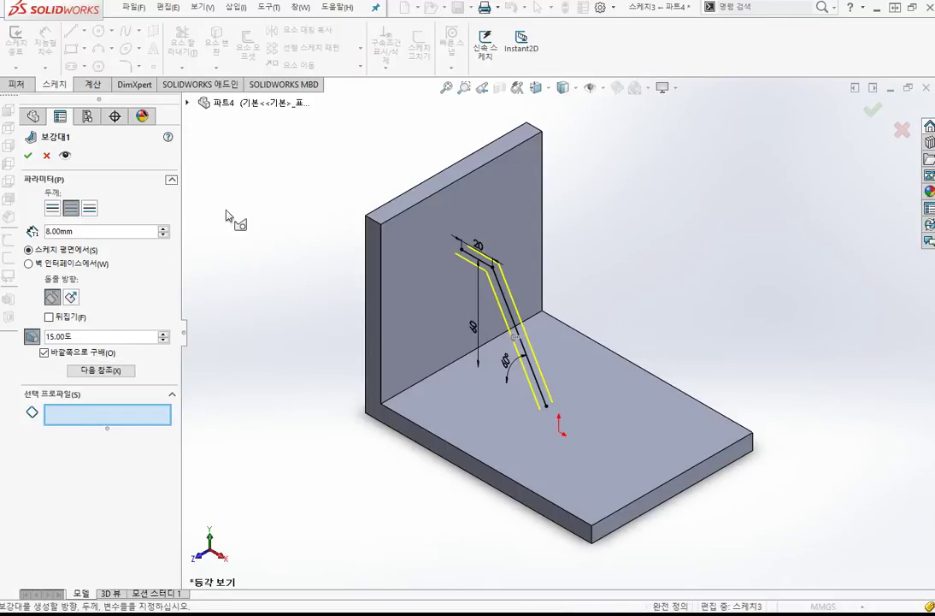
pyautogui.click(28, 156)
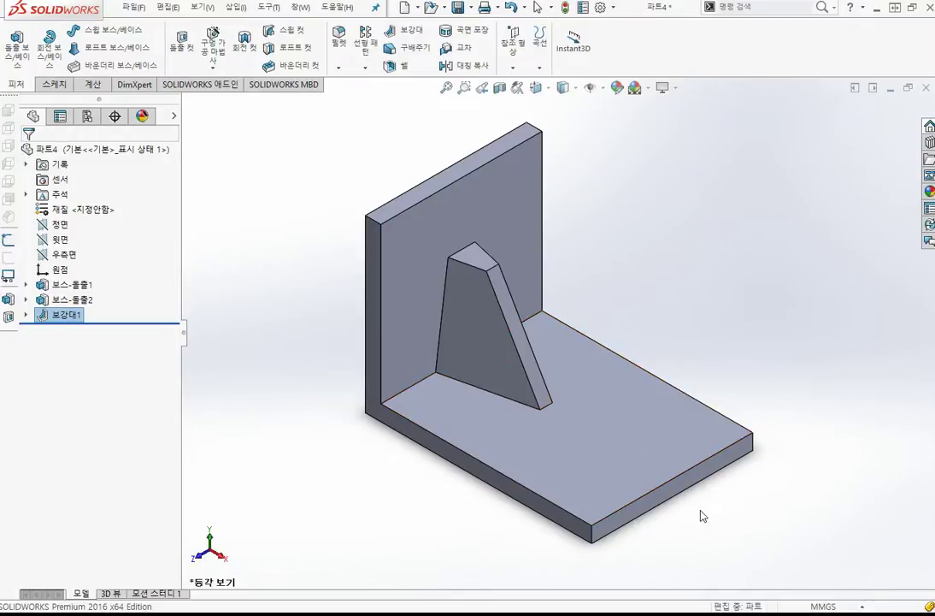
# Step: Examine the drafted rib's taper looking straight at the upright wall's inner face
pyautogui.moveTo(701, 510); pyautogui.dragTo(699, 509, button='middle')
pyautogui.click(523, 229)
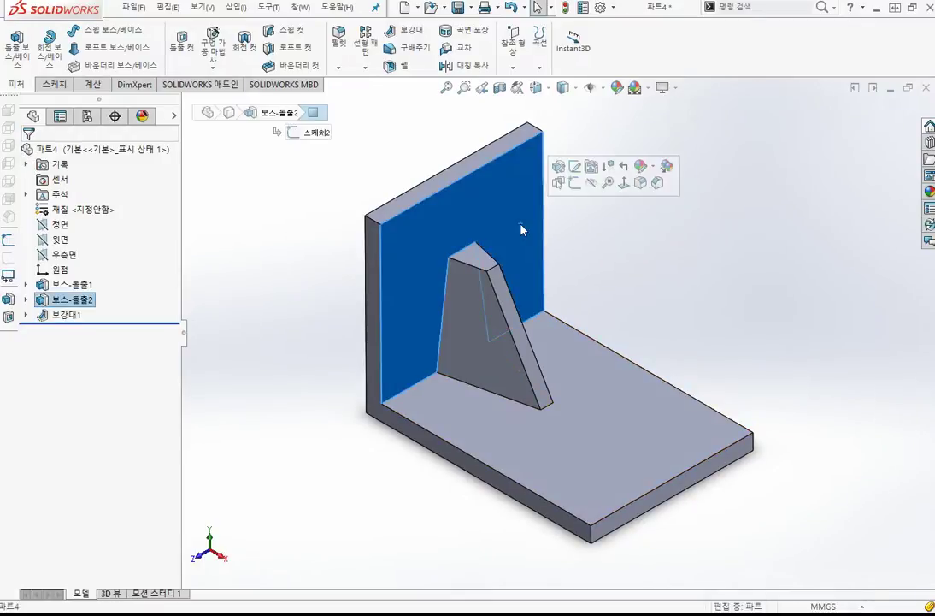
pyautogui.hotkey('ctrl', '8')
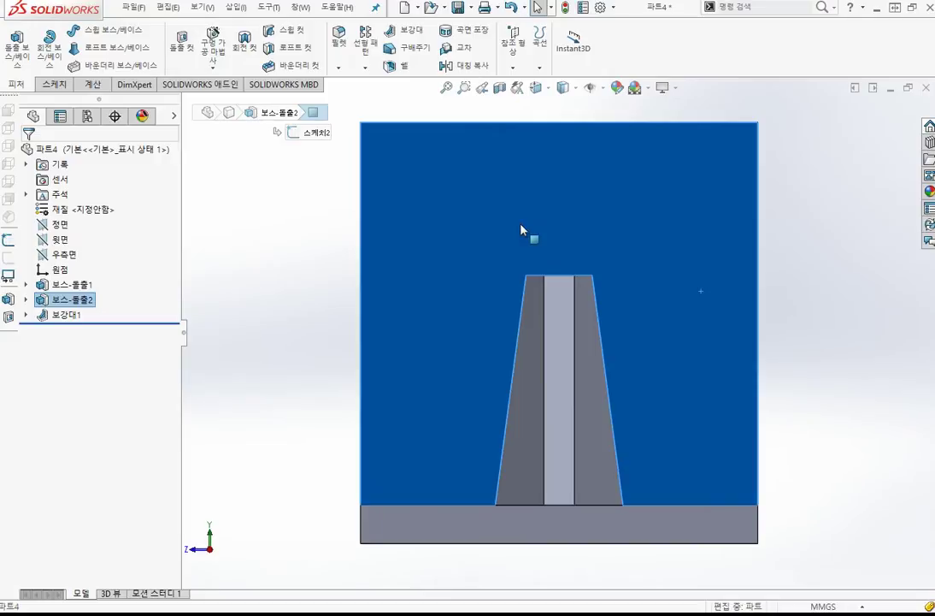
pyautogui.click(872, 269)
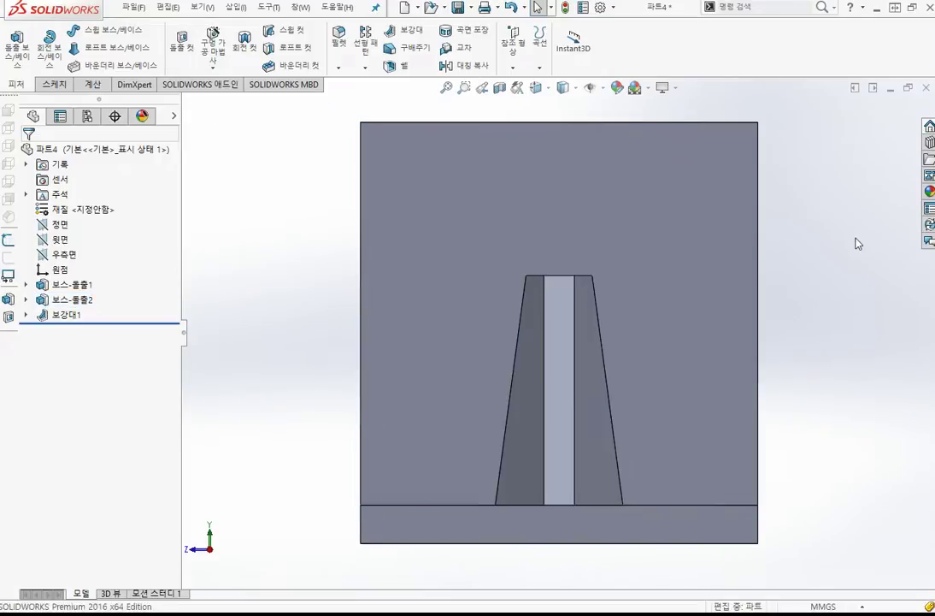